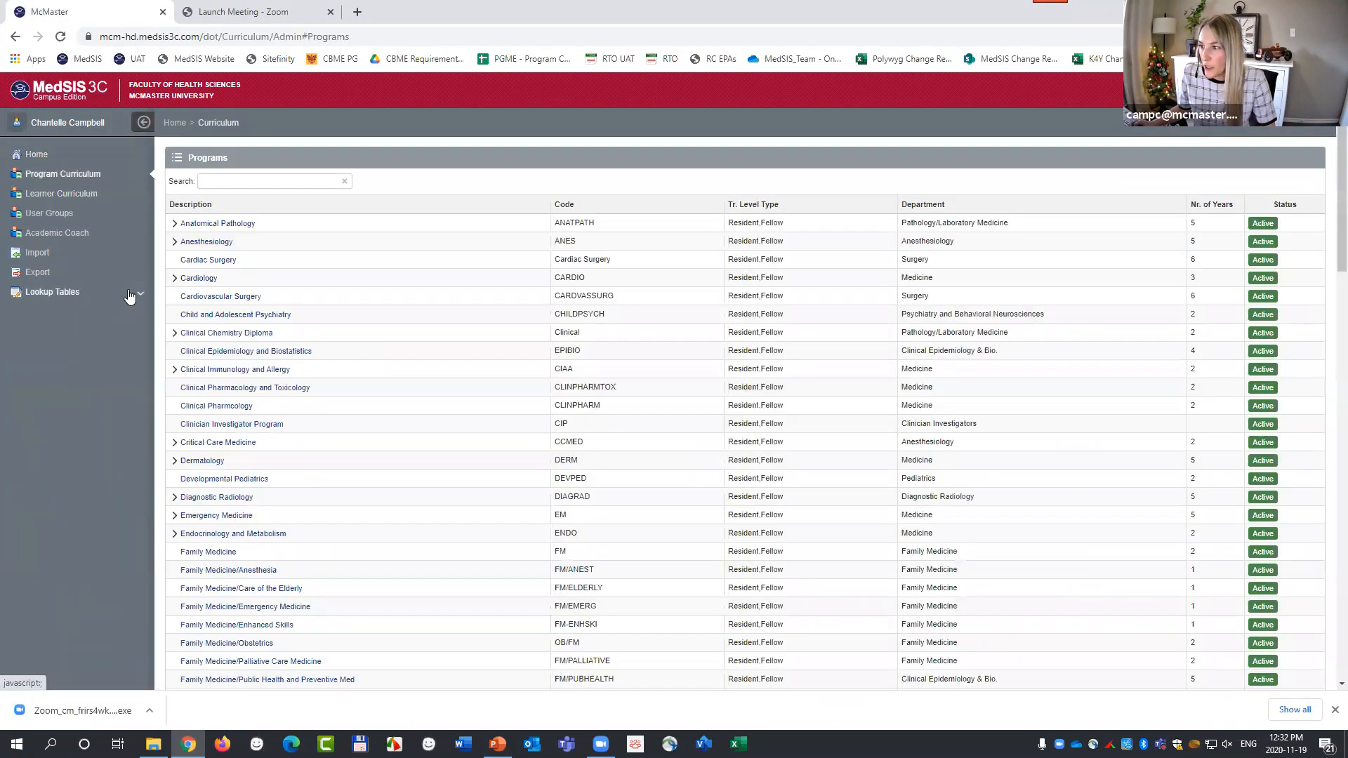
# Start a new review period in the Requirement Checklist lookup tables and name it "July 1 - Sept 30, 2020".
pyautogui.click(138, 296)
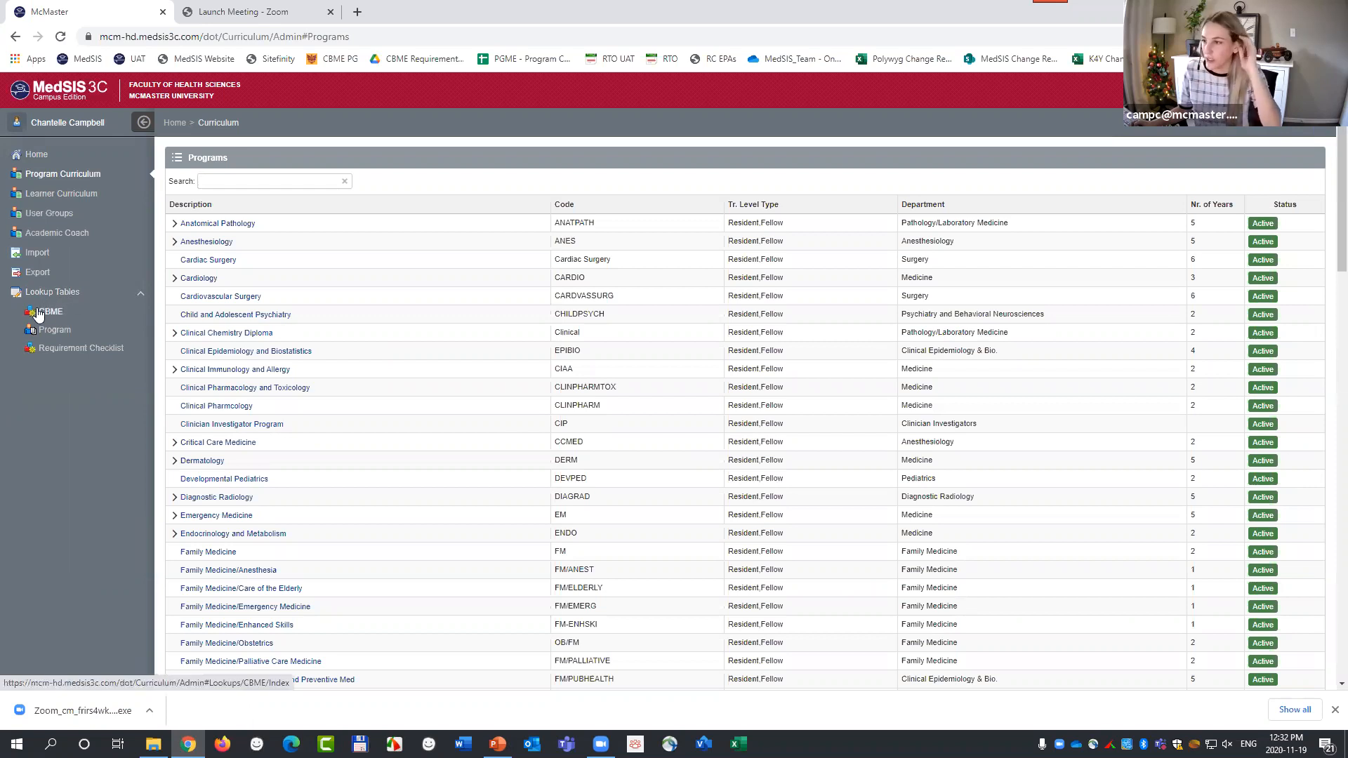
pyautogui.click(54, 351)
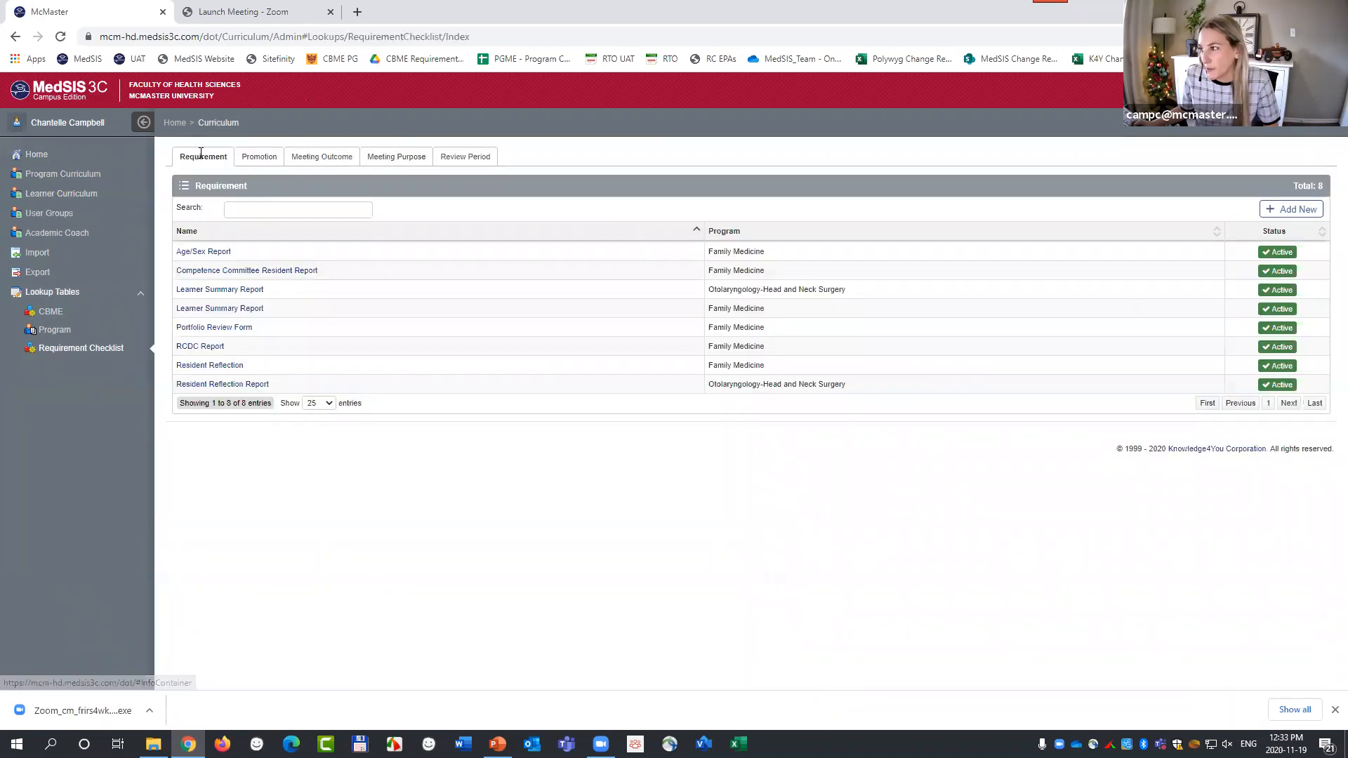
pyautogui.click(465, 161)
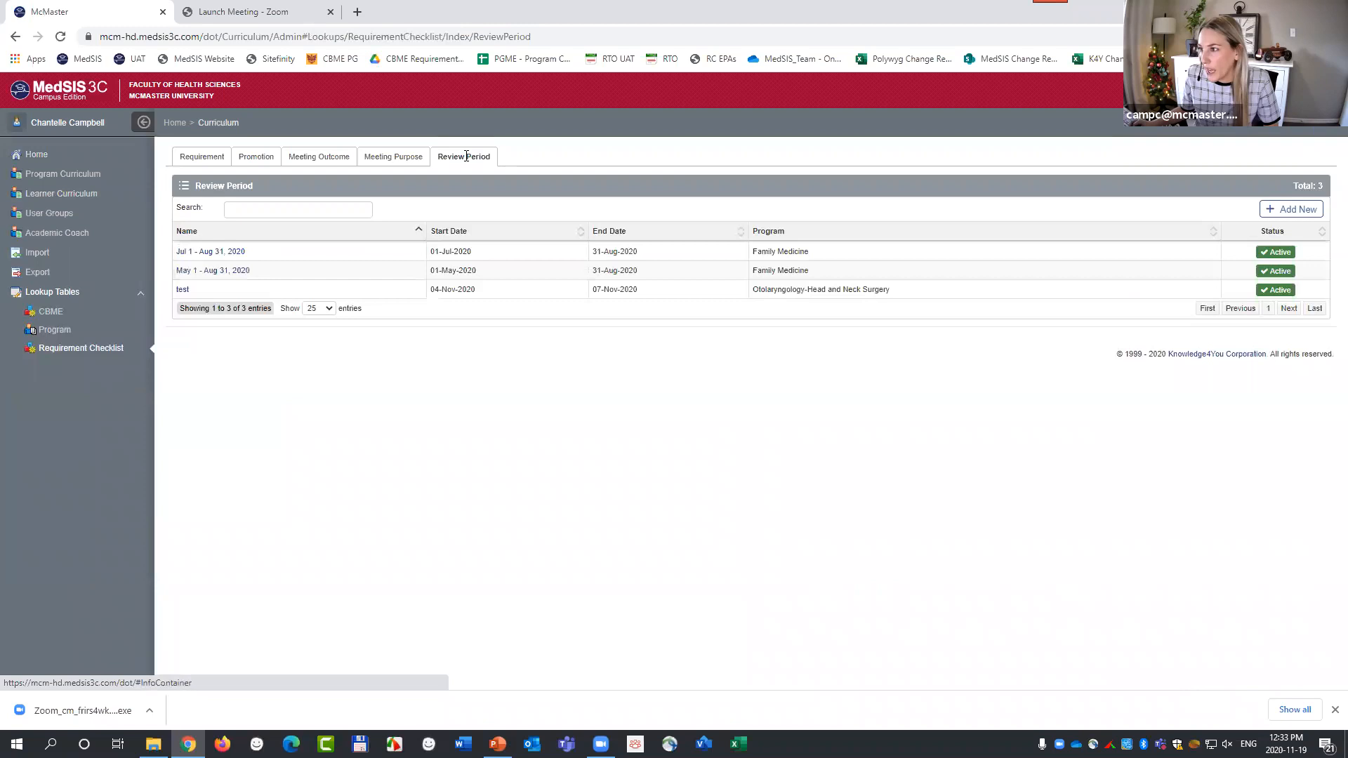
pyautogui.click(1287, 214)
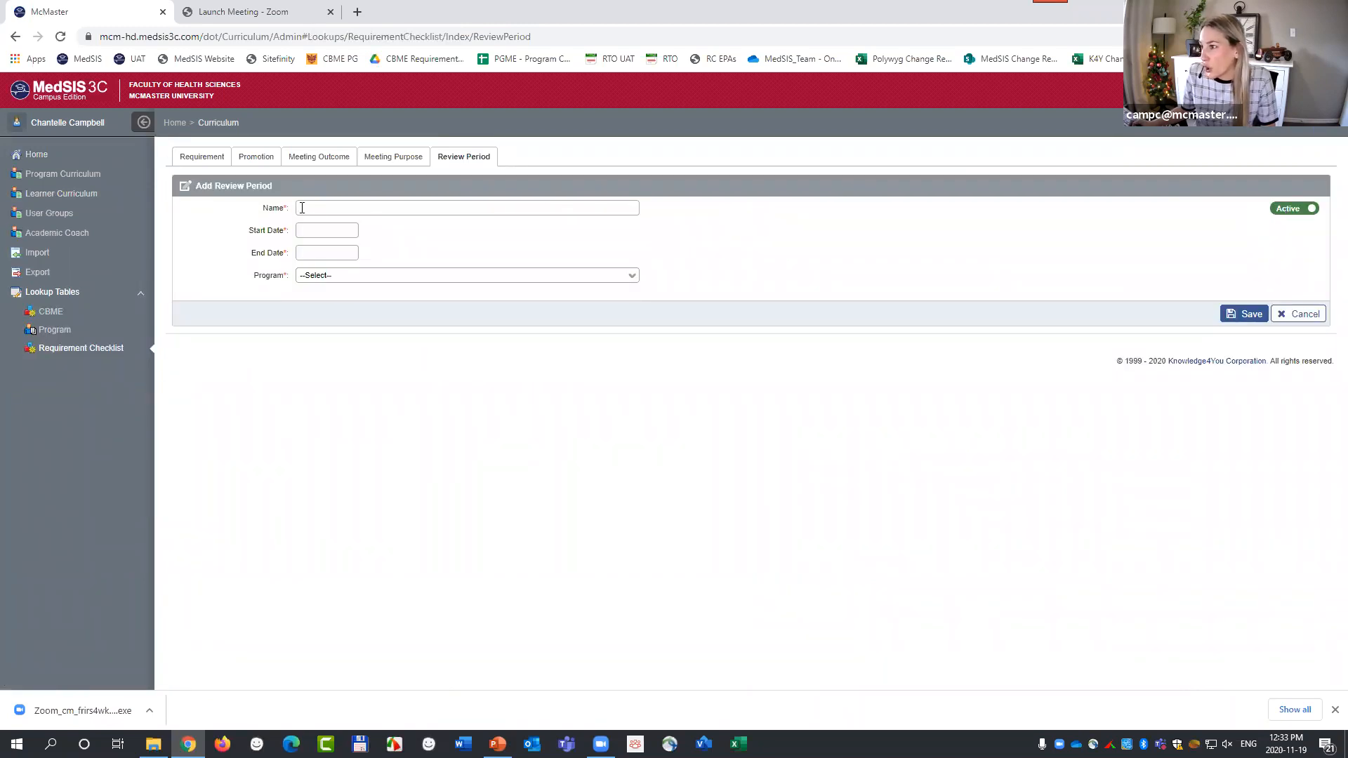
pyautogui.click(323, 208)
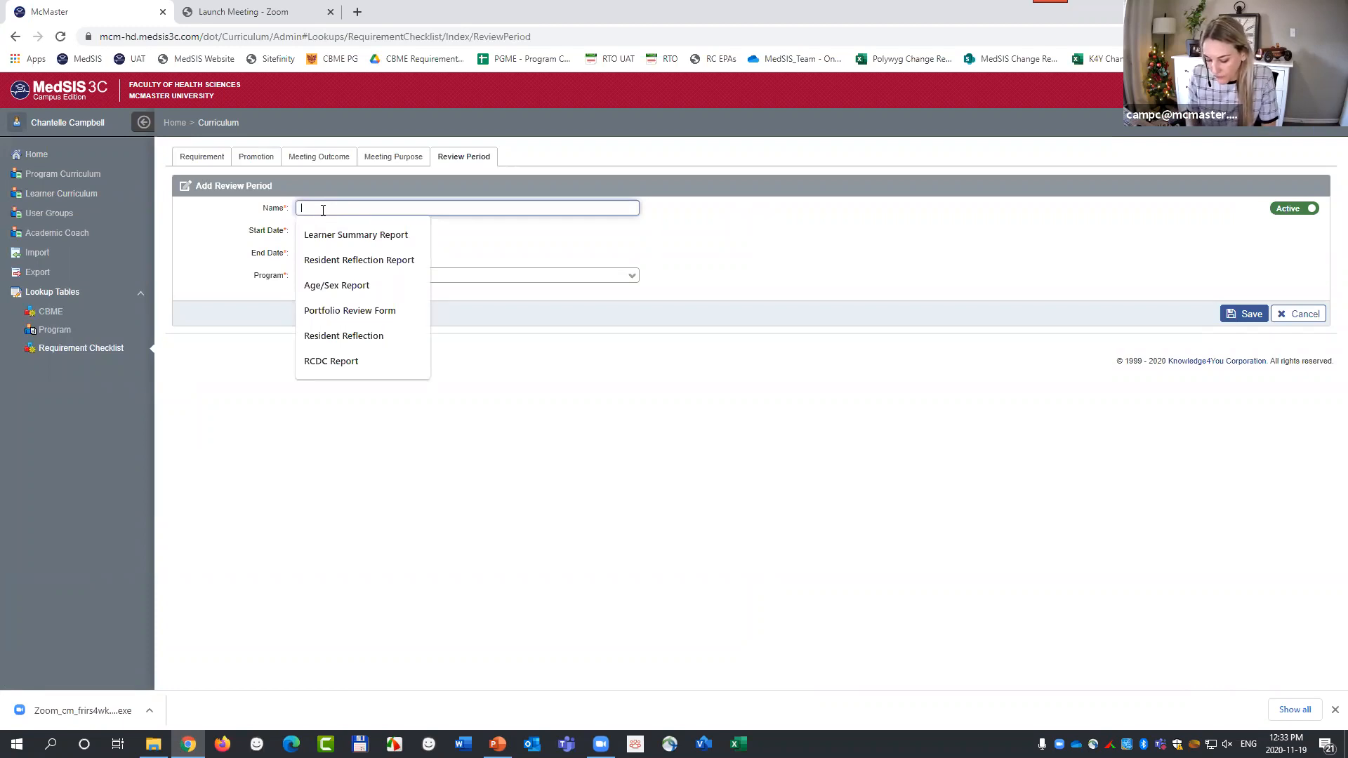
pyautogui.write('July 1 - Sept 30, 2020')
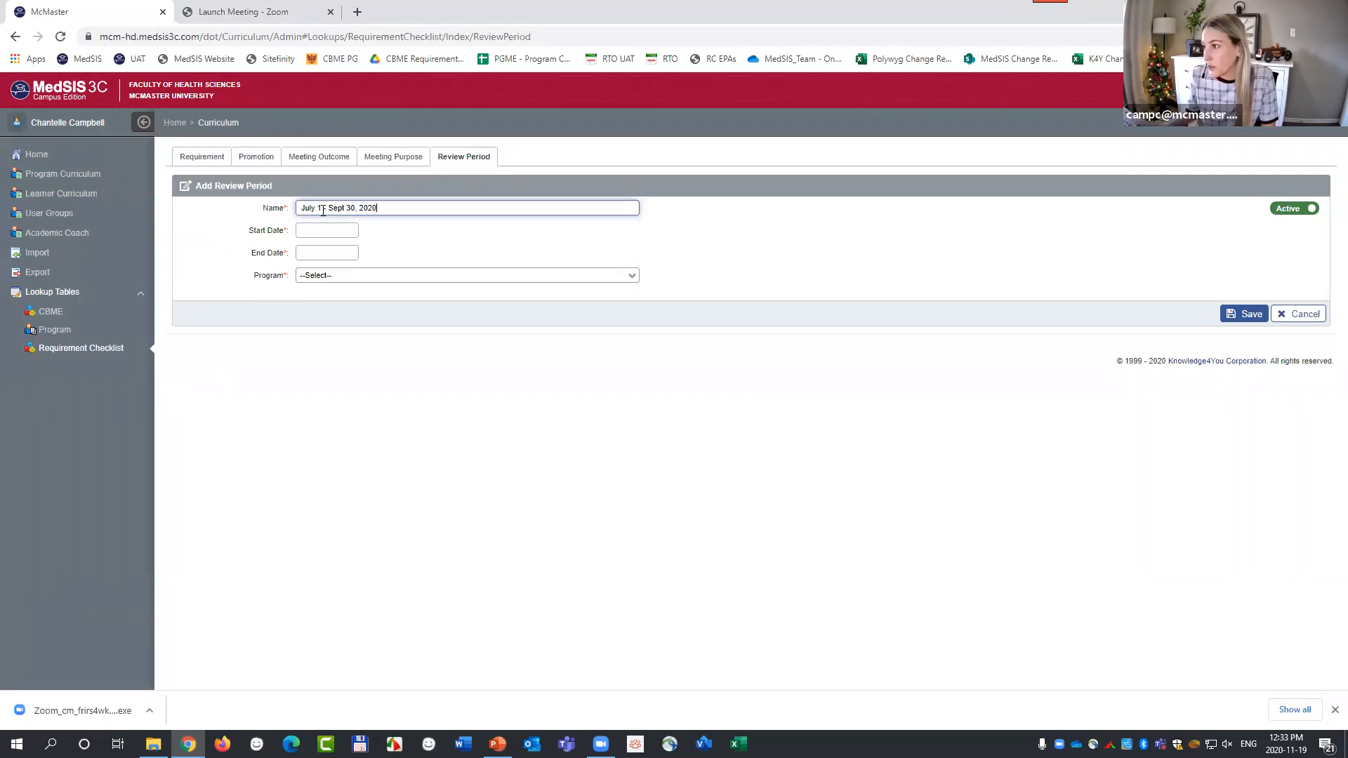
# Set the review period's start date to 01-Jul-2020 and its end date to 30-Sep-2020.
pyautogui.click(339, 229)
pyautogui.click(313, 258)
pyautogui.click(313, 258)
pyautogui.click(313, 258)
pyautogui.click(313, 258)
pyautogui.click(358, 296)
pyautogui.click(328, 253)
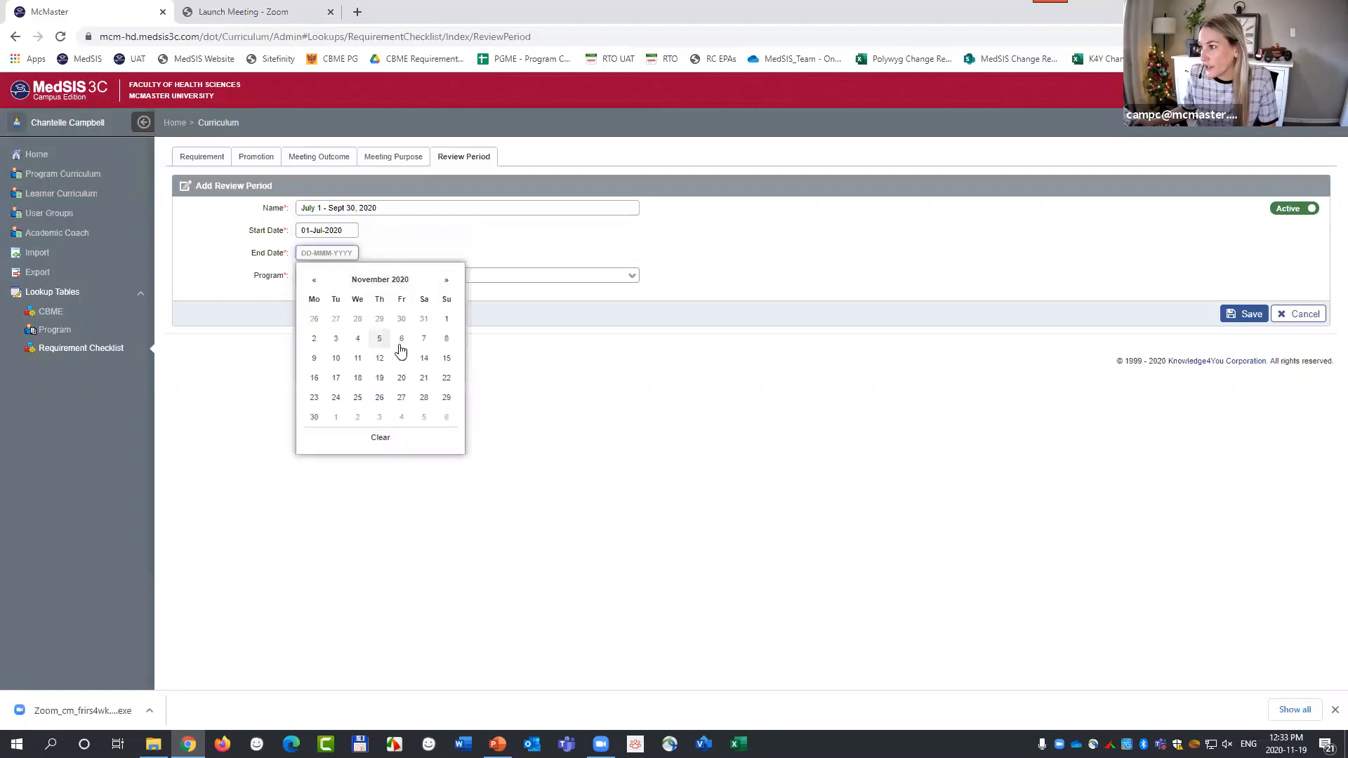
pyautogui.click(314, 279)
pyautogui.click(314, 279)
pyautogui.click(357, 398)
# Assign the review period to the Otolaryngology-Head and Neck Surgery program and save it.
pyautogui.click(331, 275)
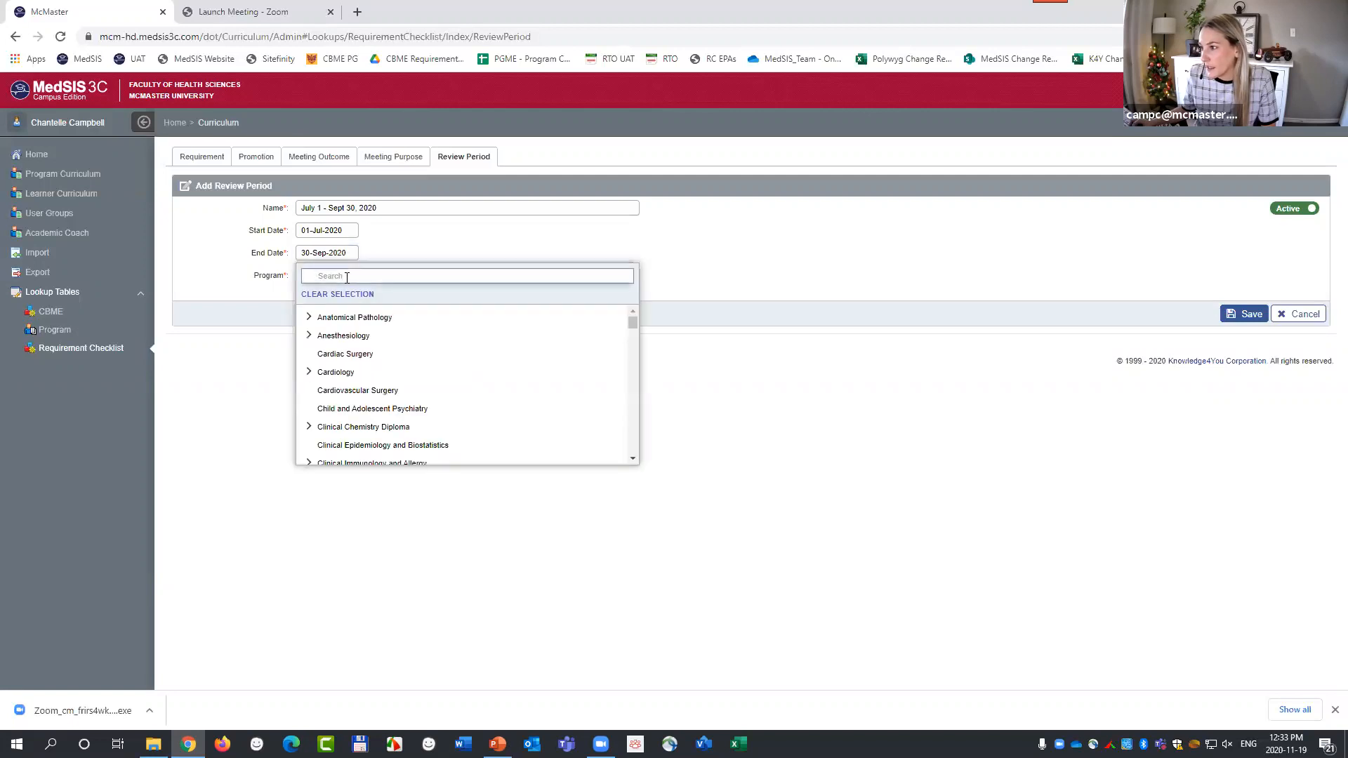
pyautogui.write('otola')
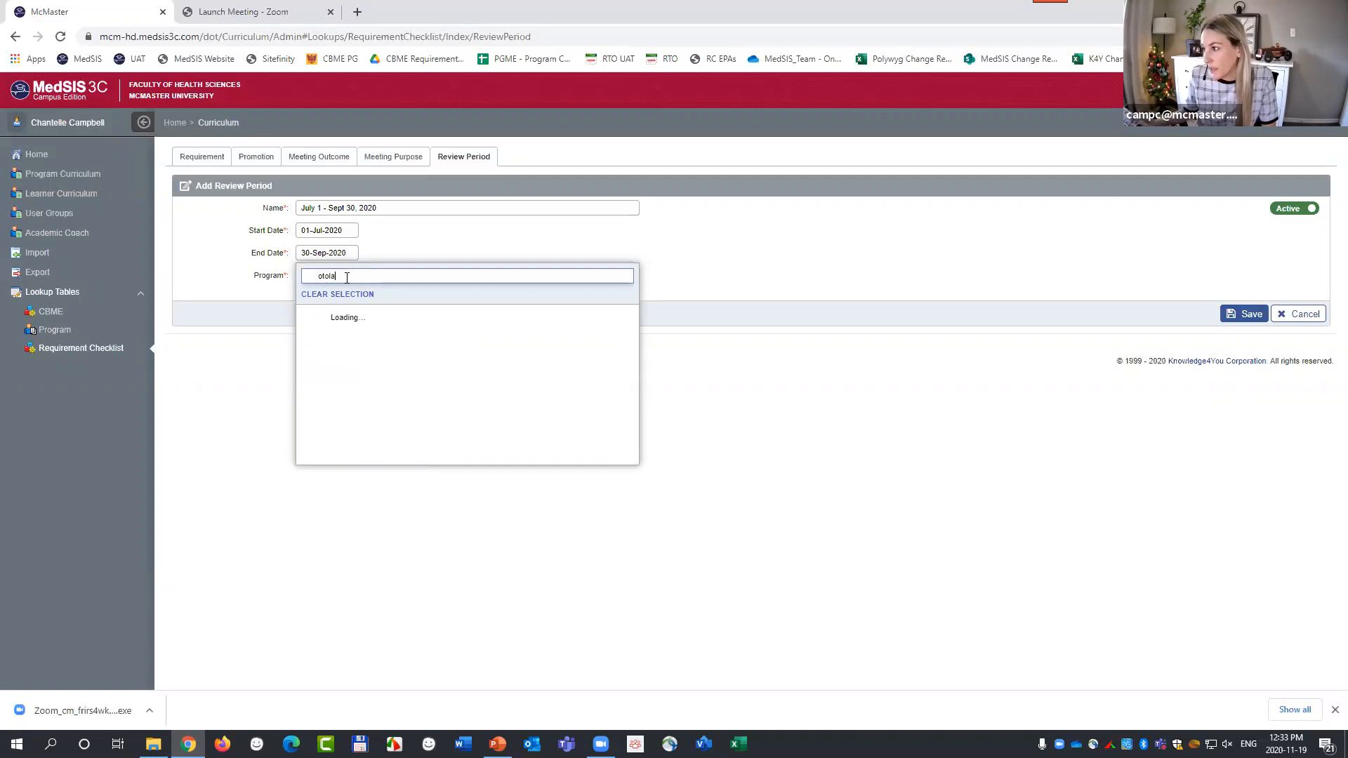
pyautogui.click(344, 320)
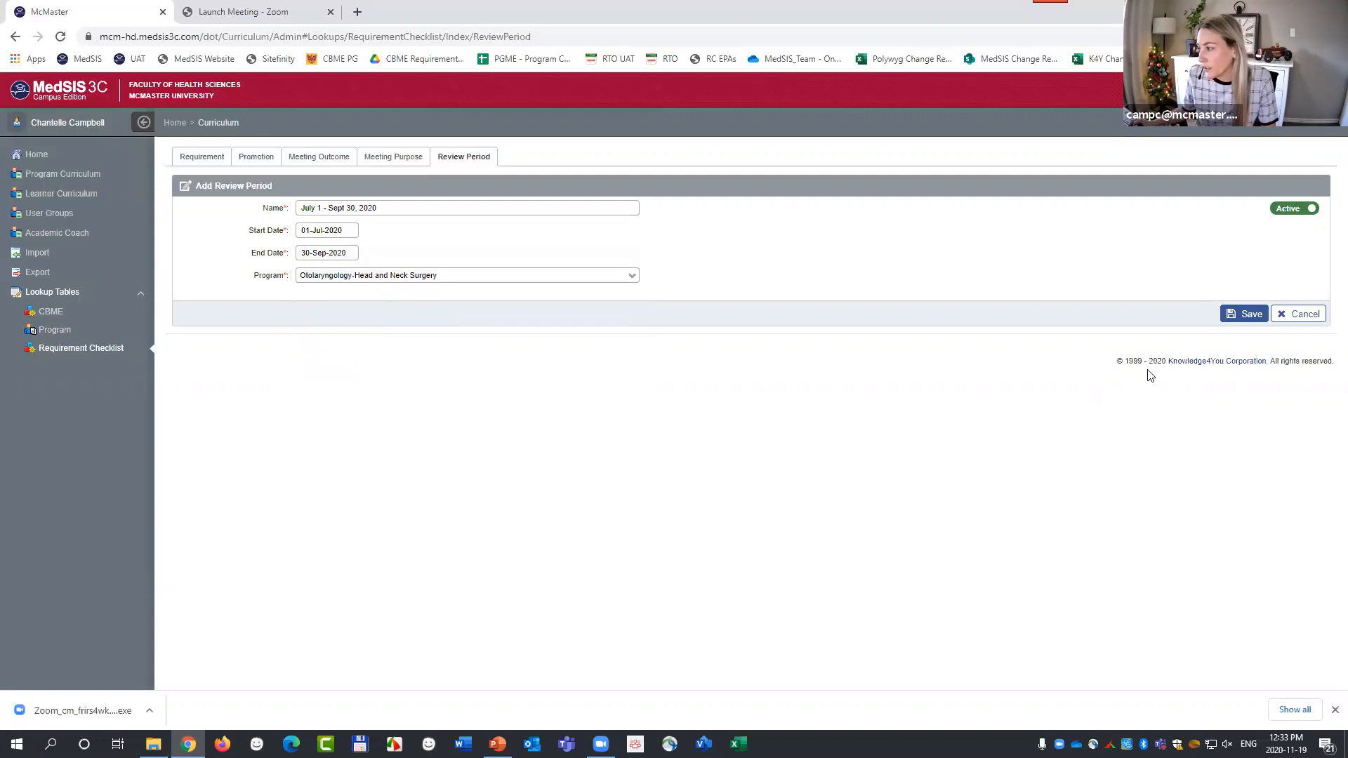
pyautogui.click(1242, 314)
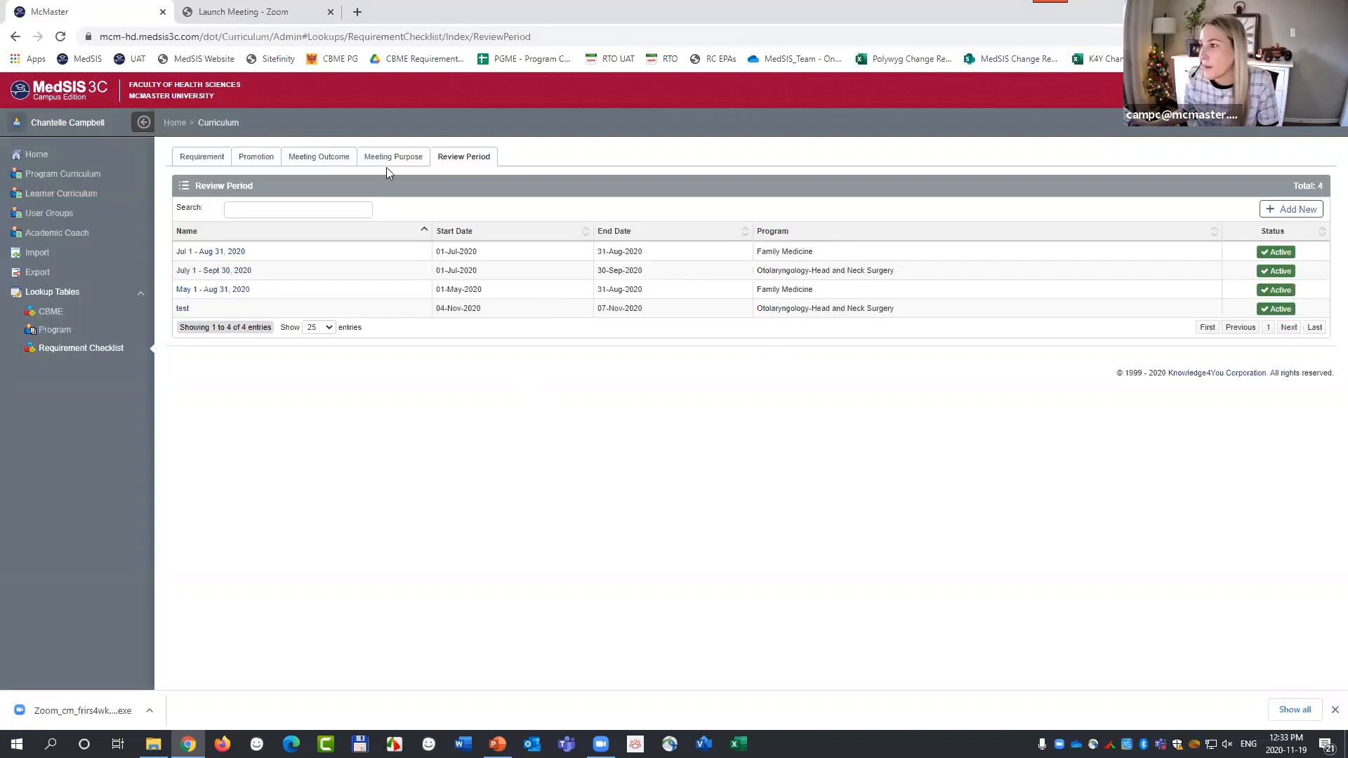
# Filter the Requirement lookup list by "oto".
pyautogui.click(202, 161)
pyautogui.click(243, 207)
pyautogui.write('oto')
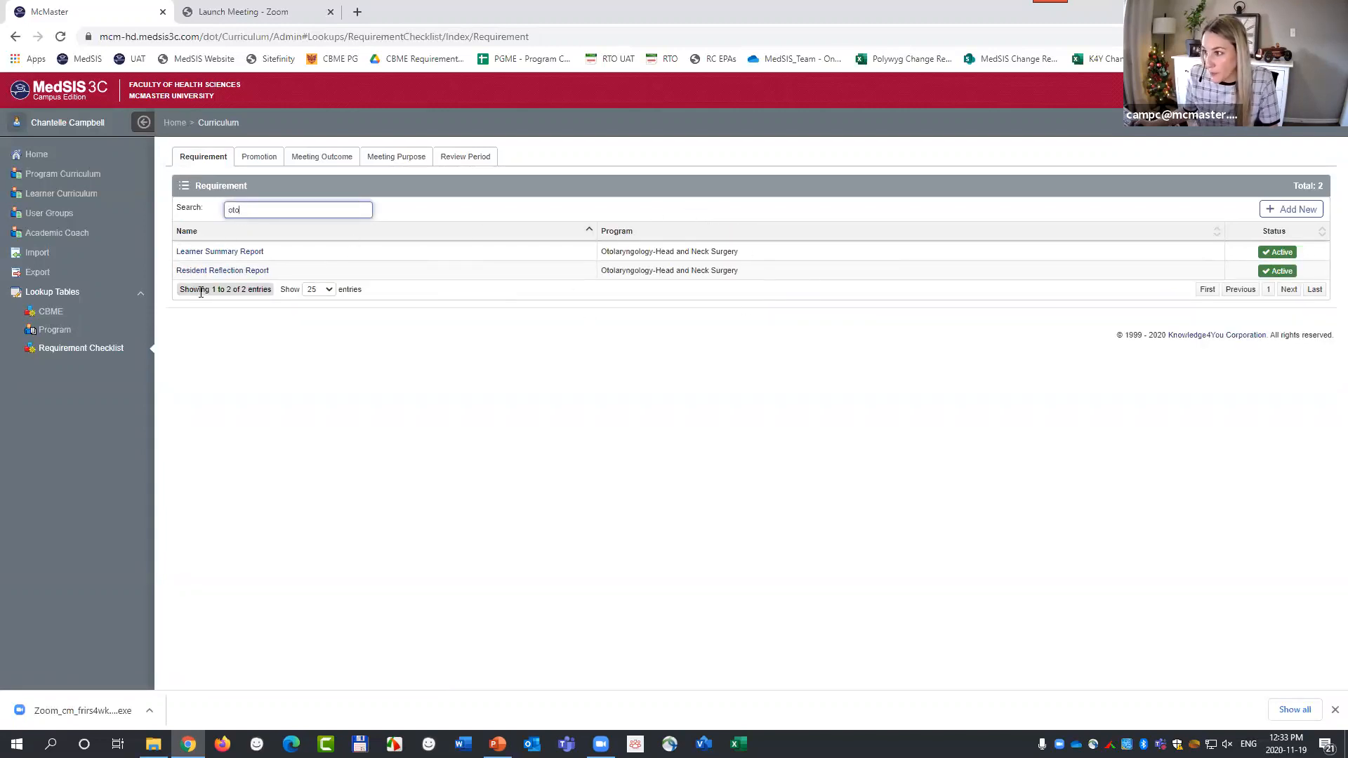
# Add and save a requirement named "Coach Report" for Otolaryngology-Head and Neck Surgery, then filter the requirement list by "oto".
pyautogui.click(1290, 209)
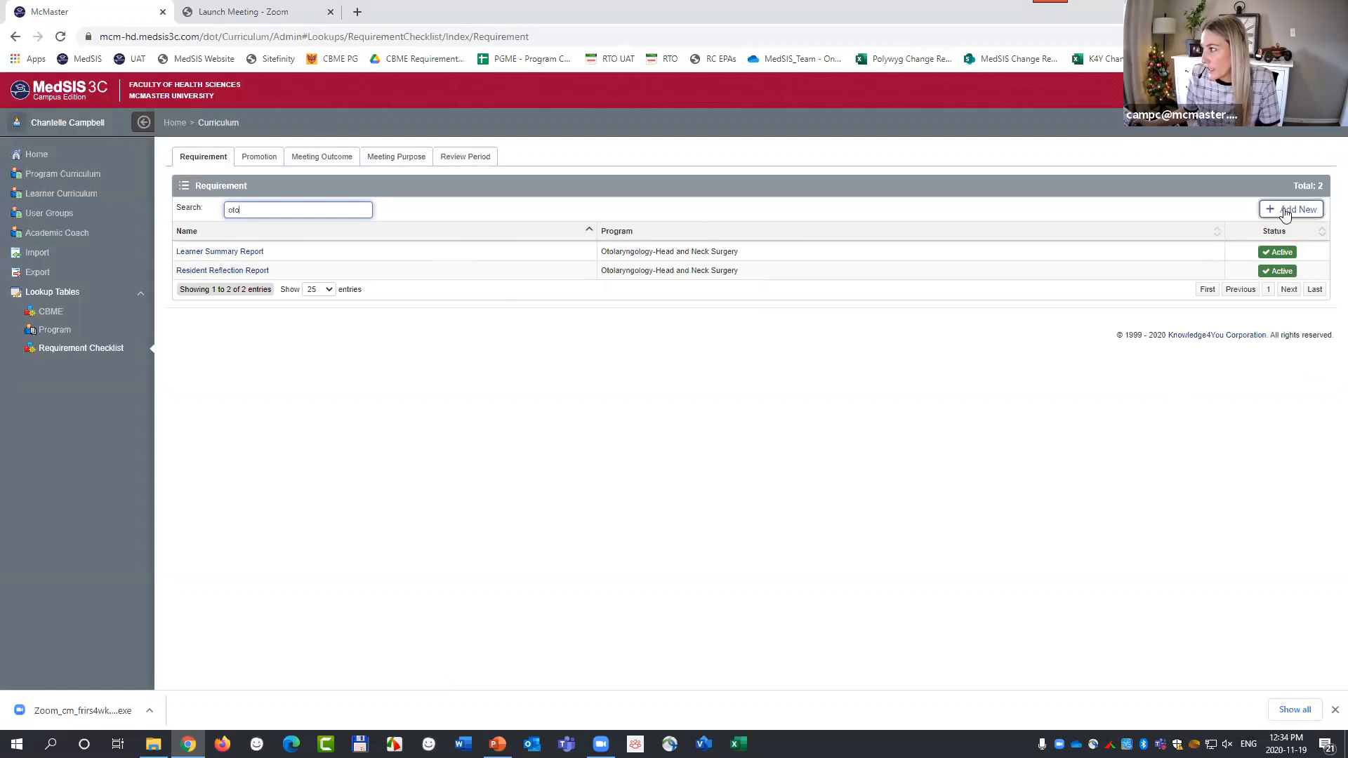
pyautogui.click(301, 206)
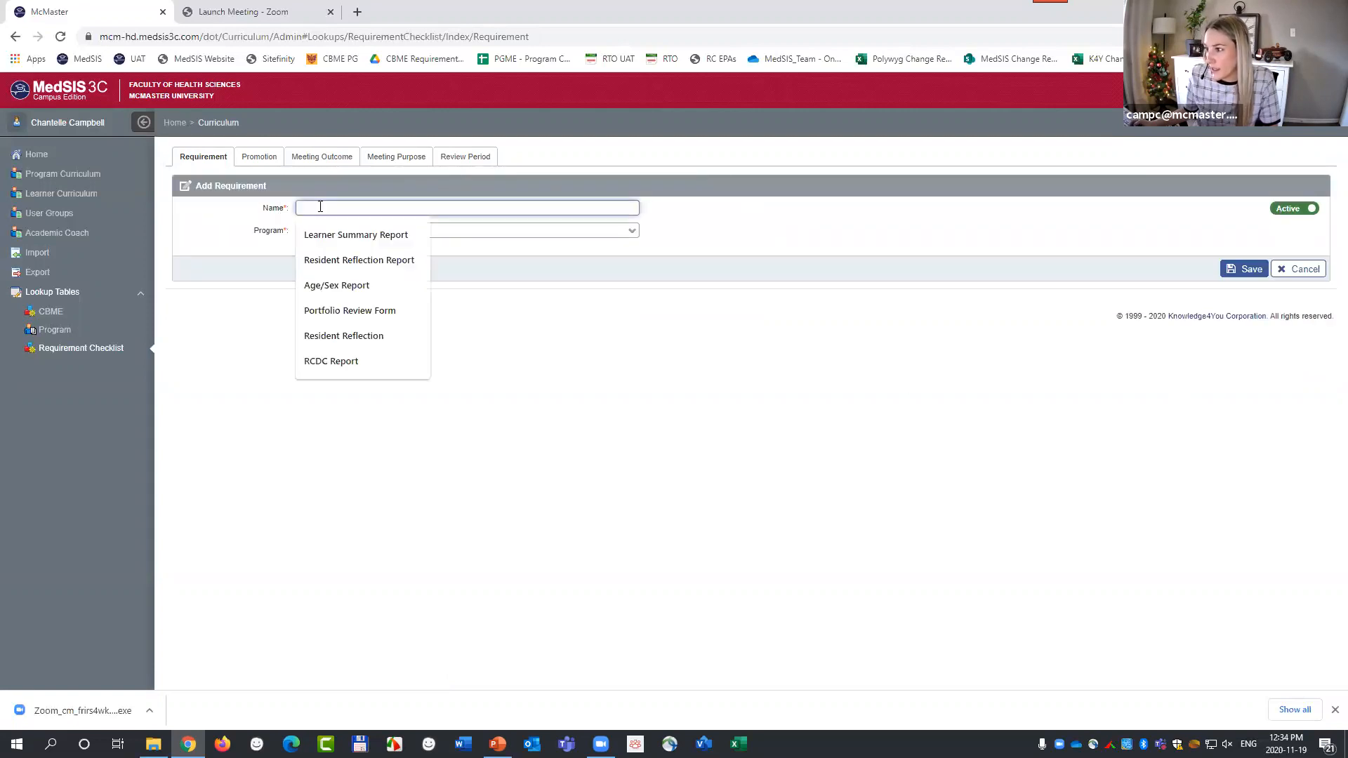
pyautogui.write('Coach Report')
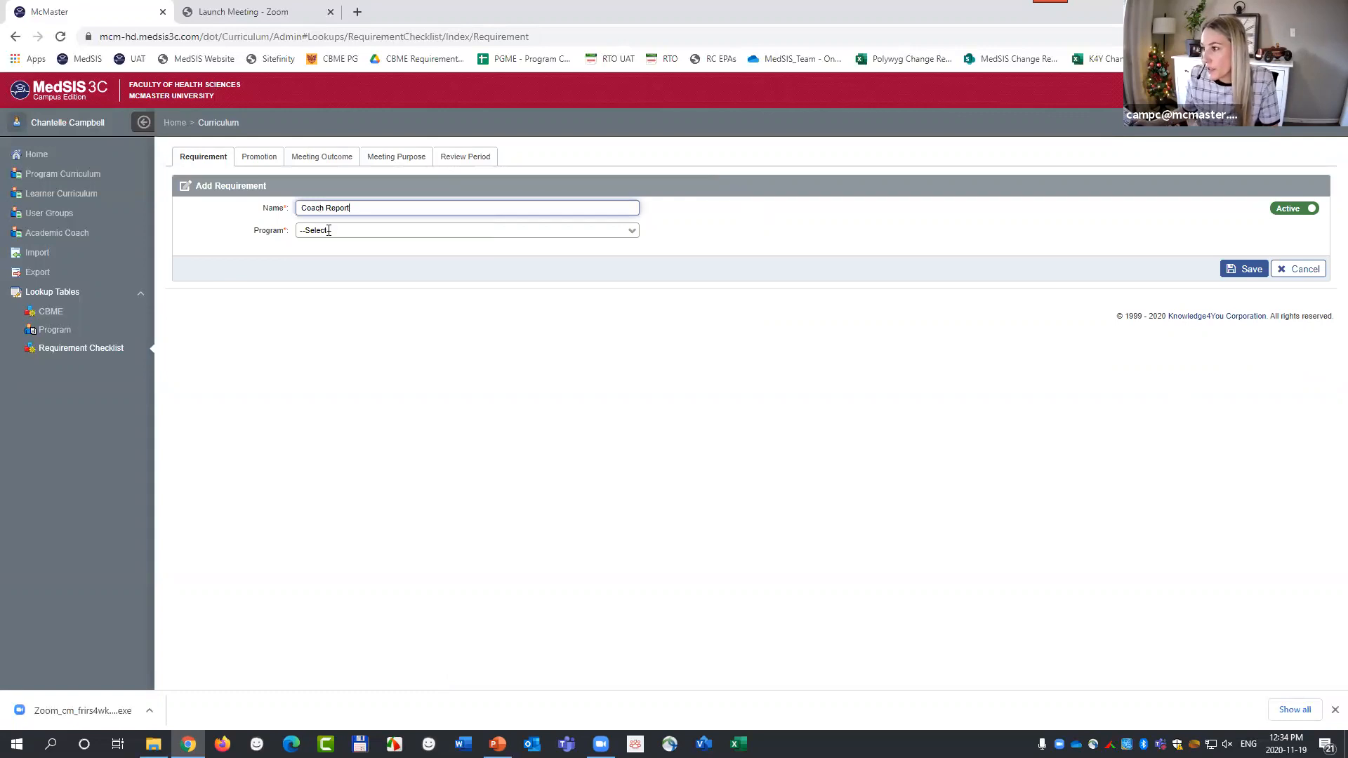
pyautogui.click(328, 231)
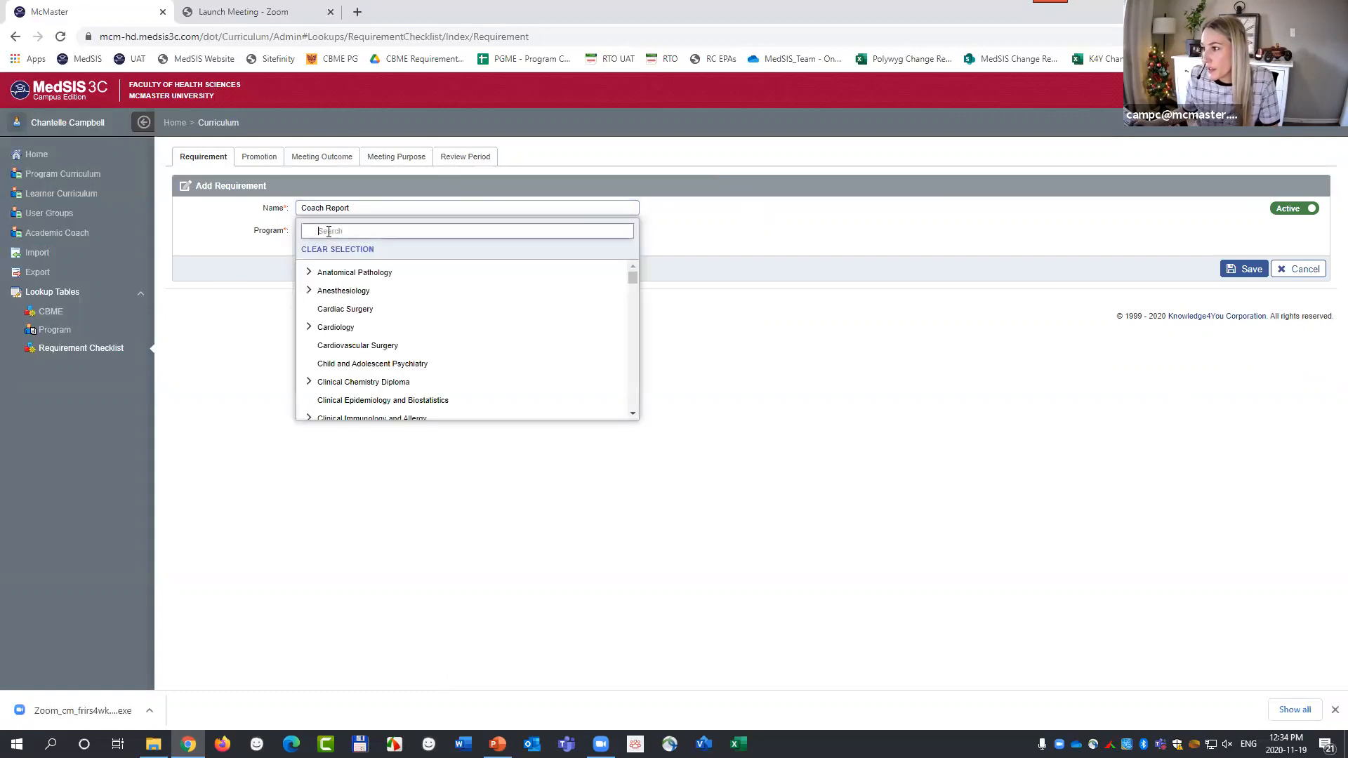
pyautogui.write('otoal')
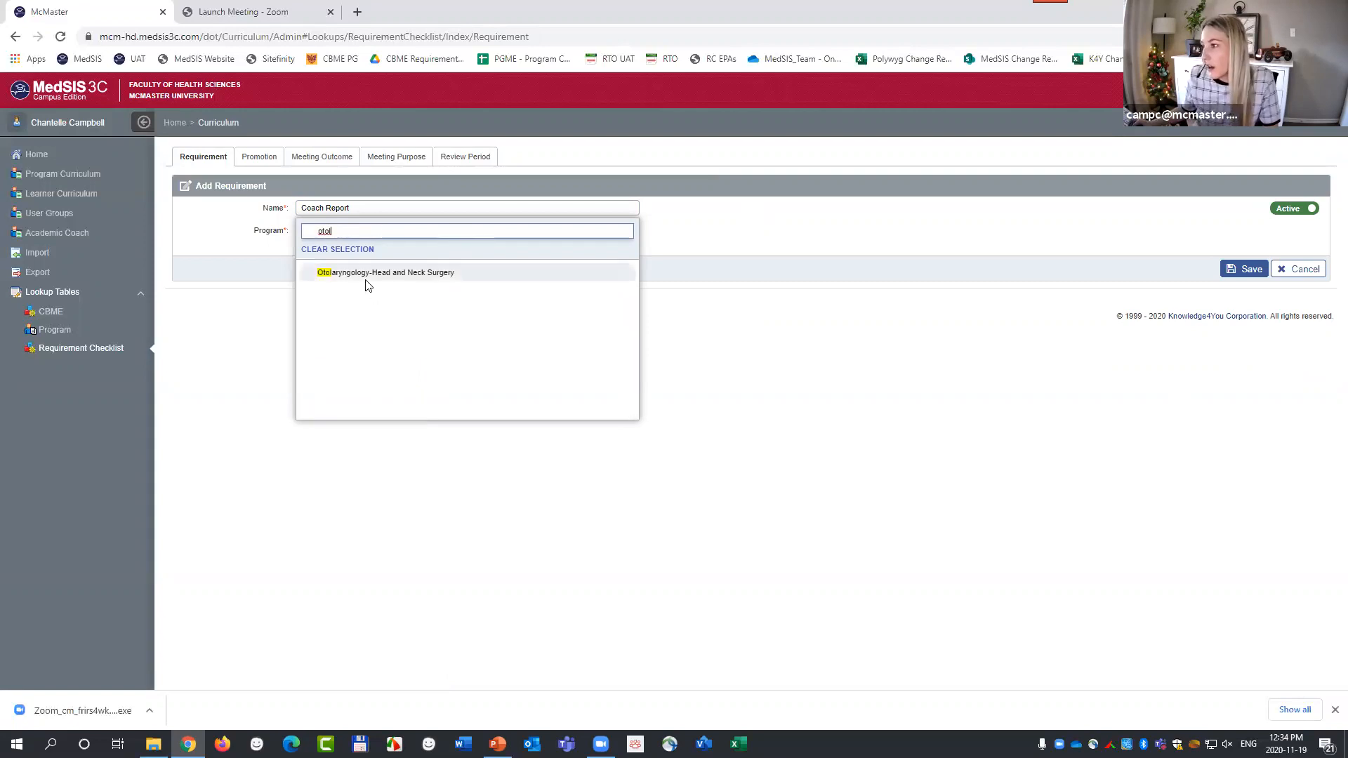
pyautogui.click(365, 274)
pyautogui.click(1246, 269)
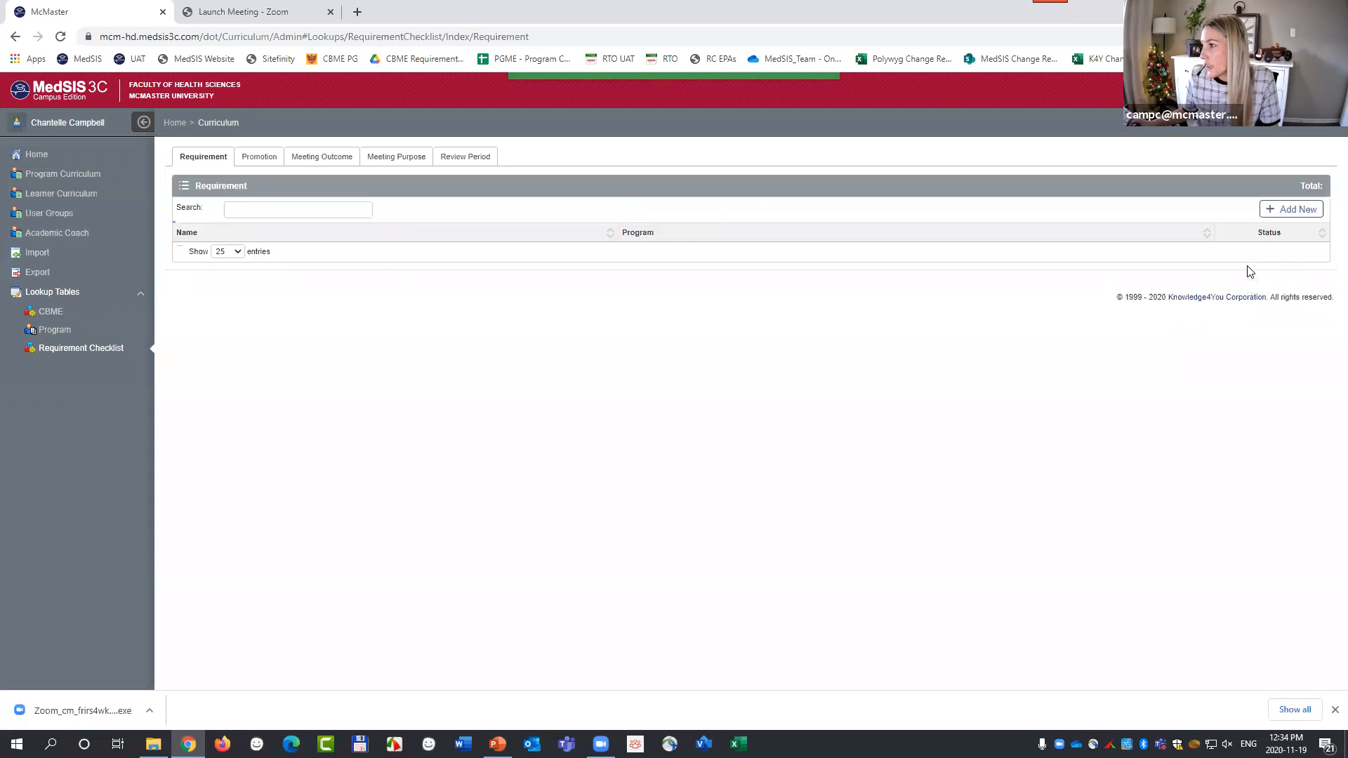
pyautogui.click(267, 205)
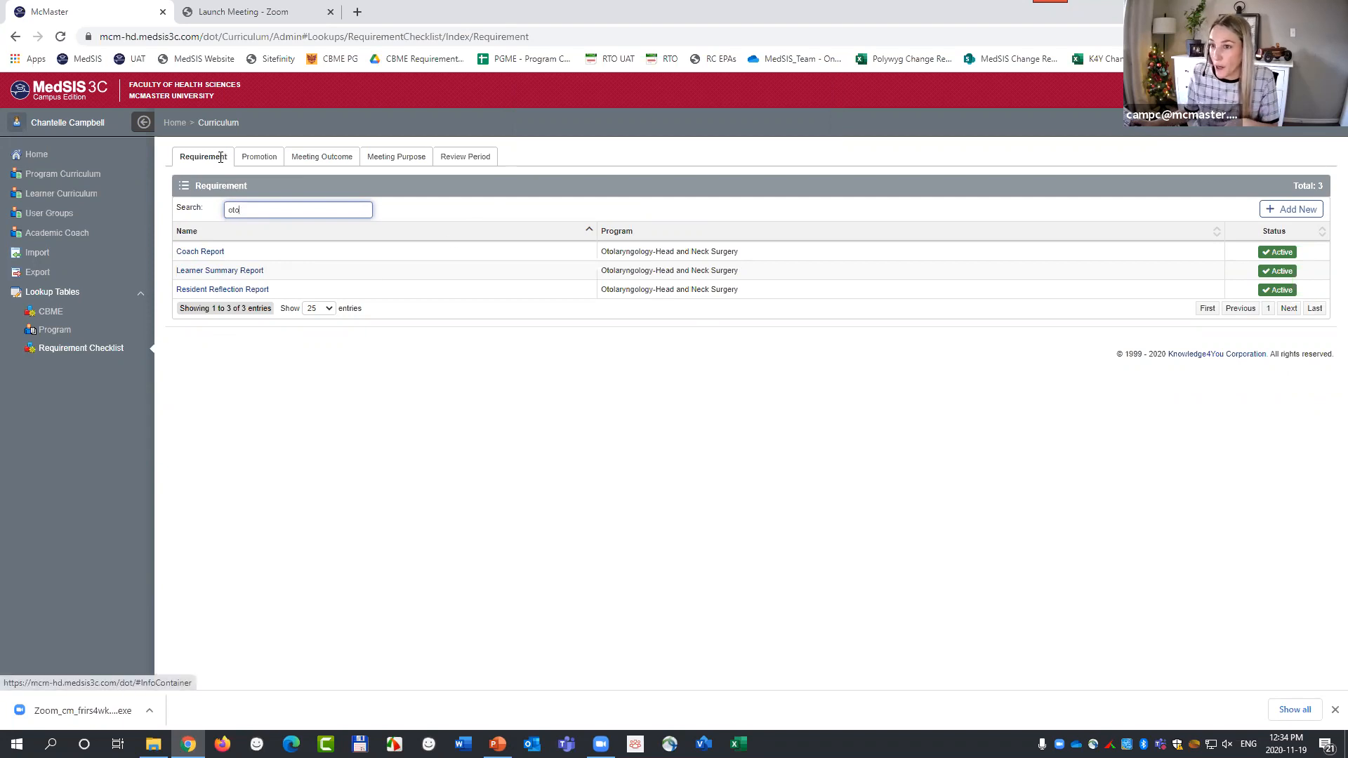
# Find the Otolaryngology-Head and Neck Surgery program in the Program Curriculum with "oto" and open its Requirement Checklist section.
pyautogui.click(46, 180)
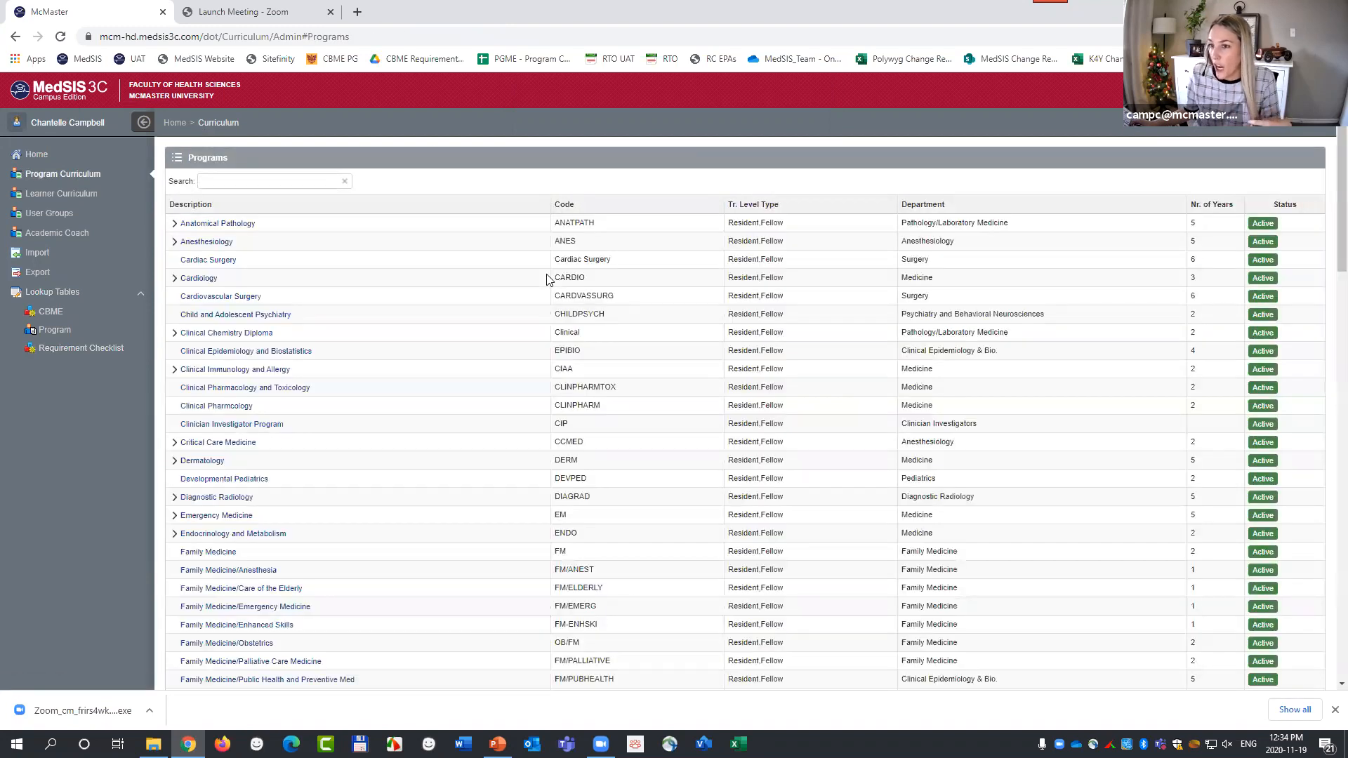
pyautogui.scroll(-5, 306, 362)
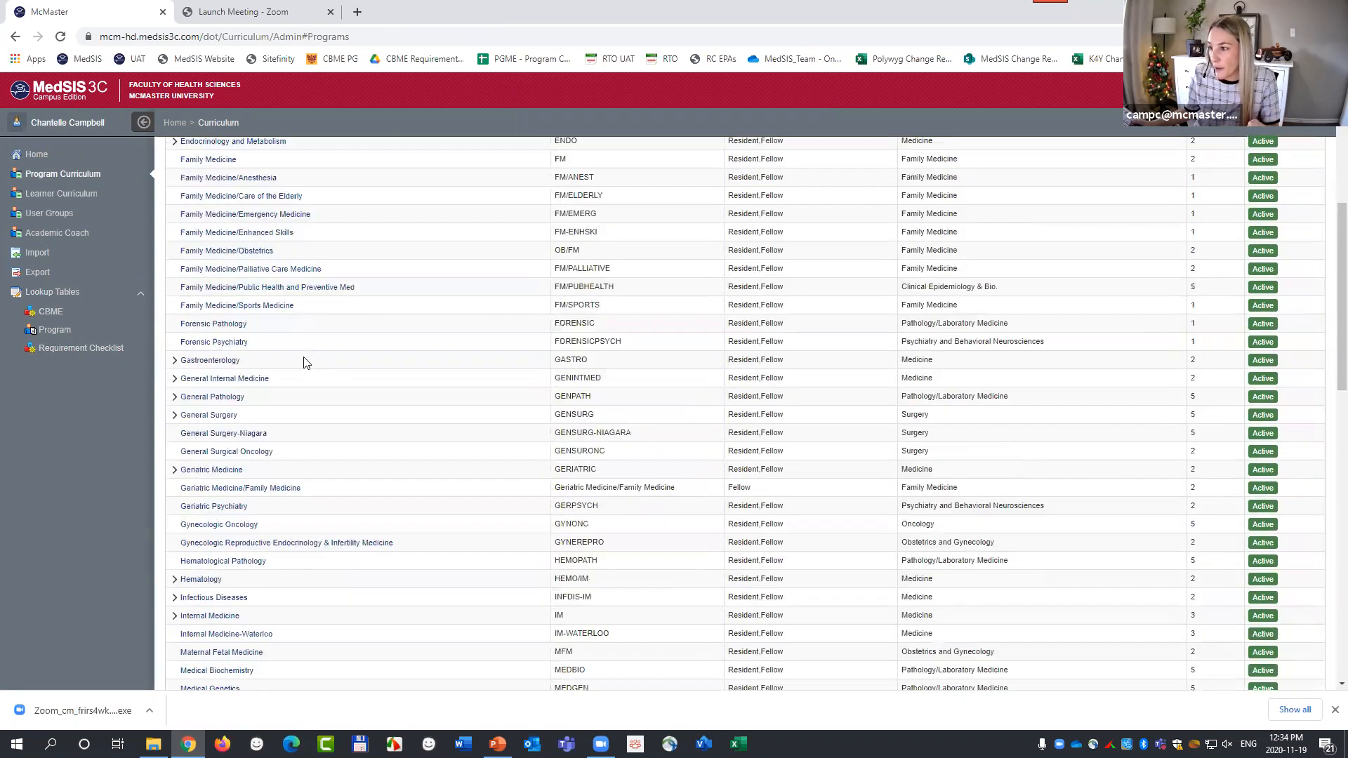
pyautogui.scroll(-6, 306, 362)
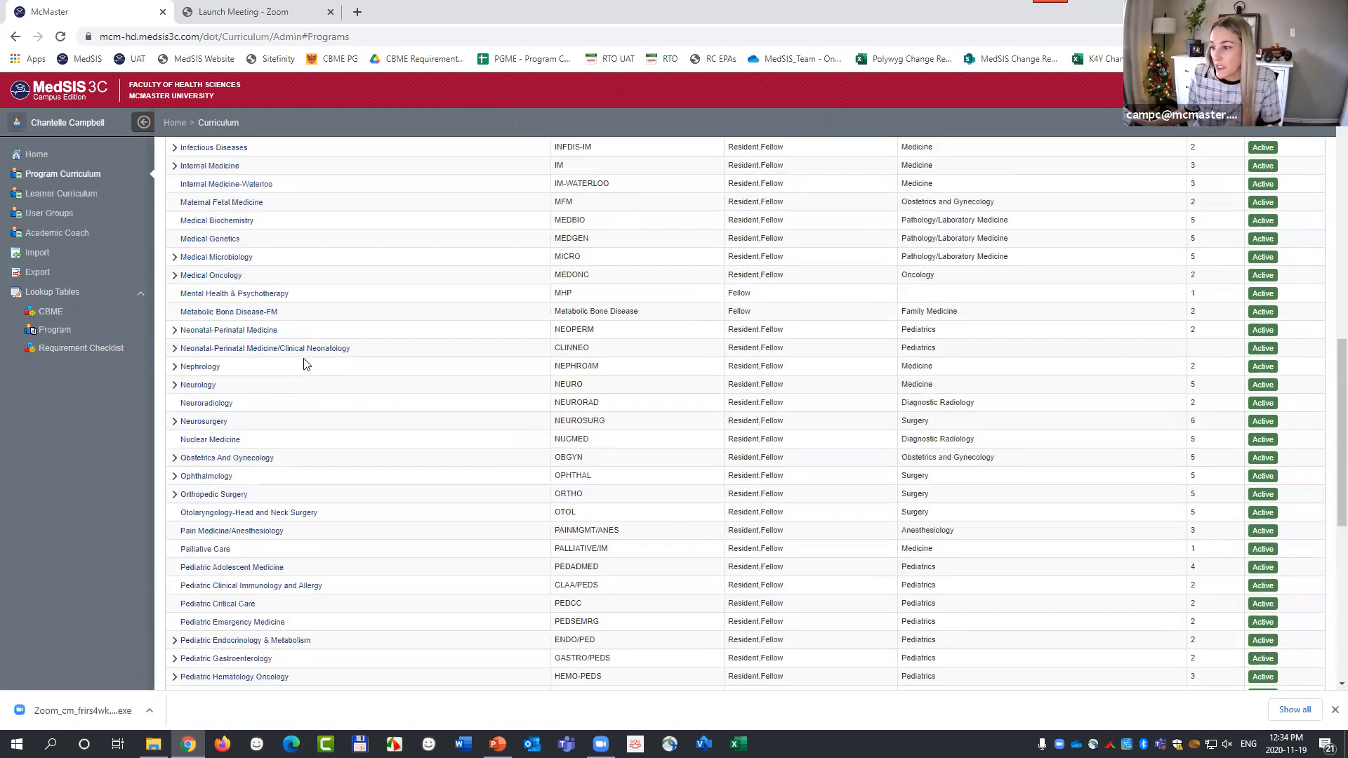
pyautogui.scroll(11, 306, 362)
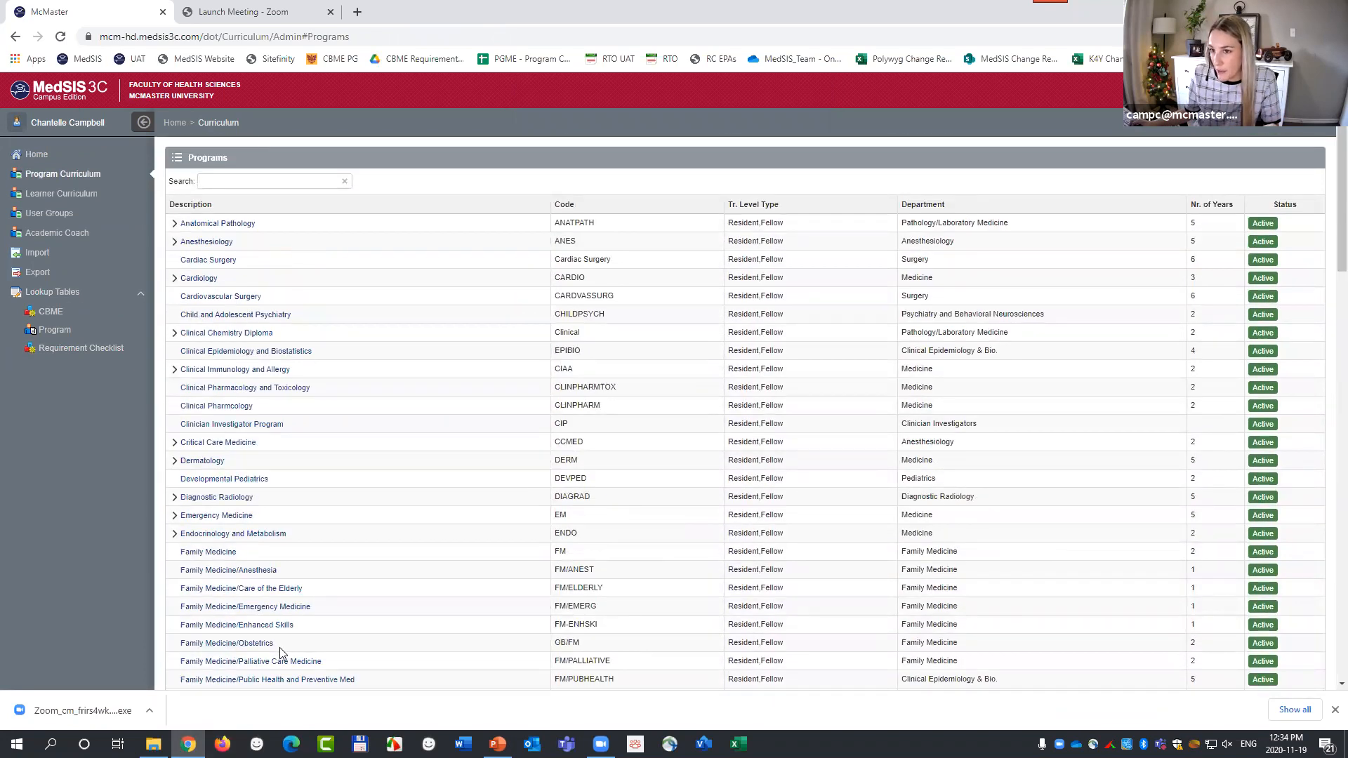
pyautogui.scroll(-3, 294, 616)
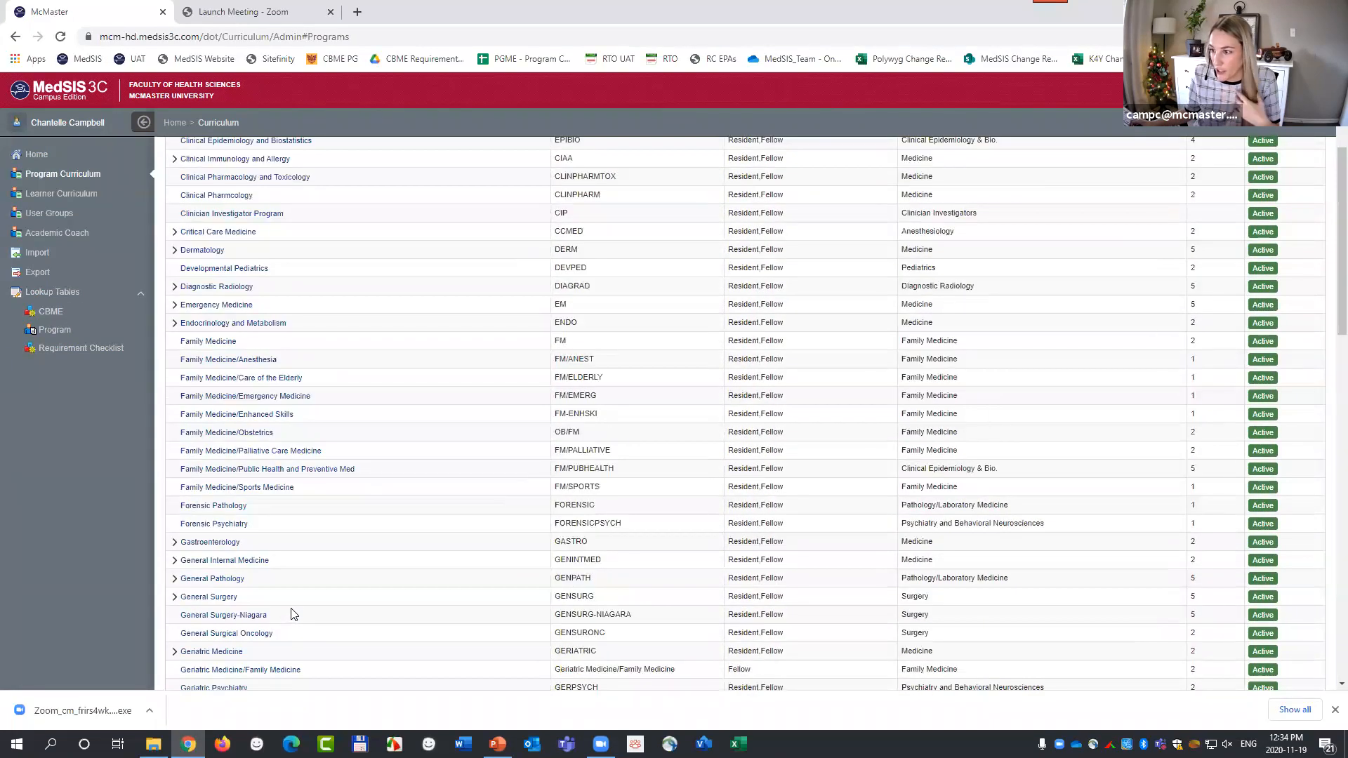
pyautogui.scroll(3, 259, 576)
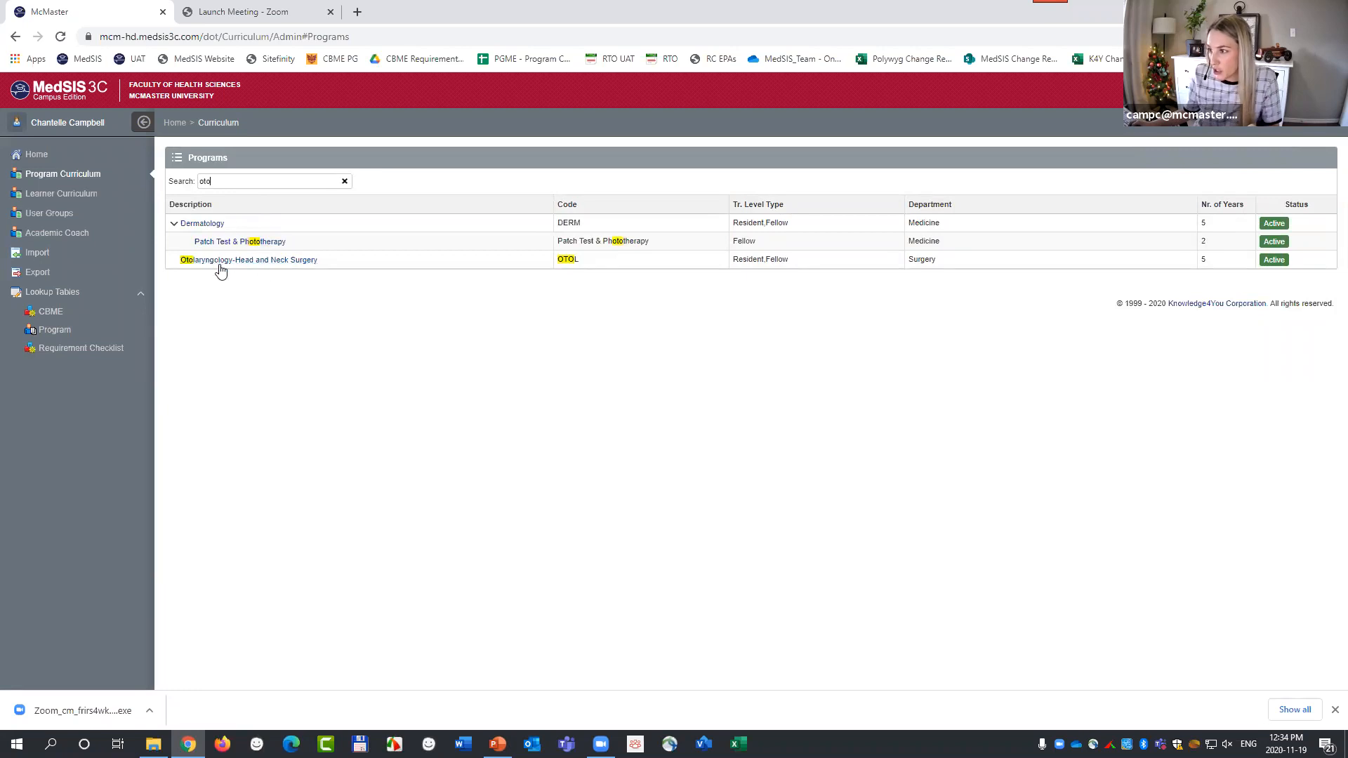
pyautogui.click(219, 262)
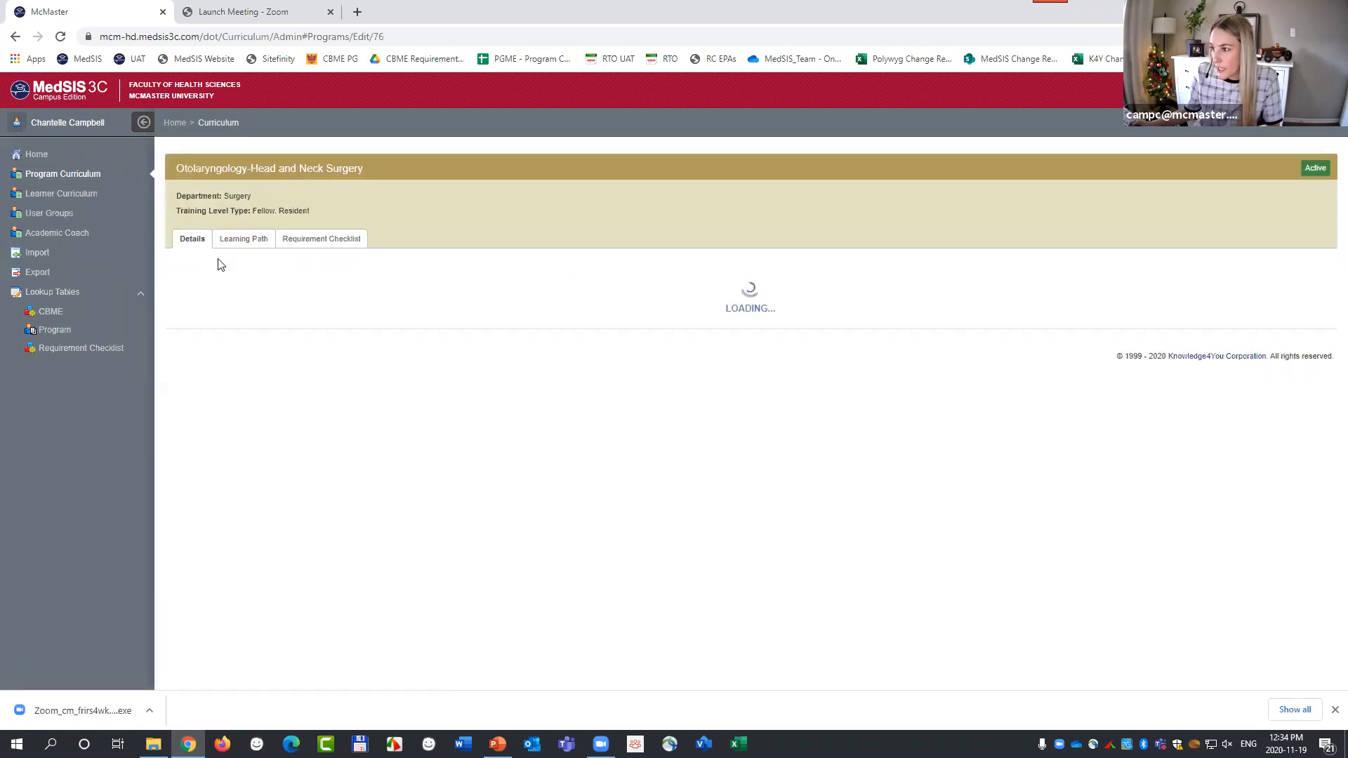
pyautogui.click(251, 240)
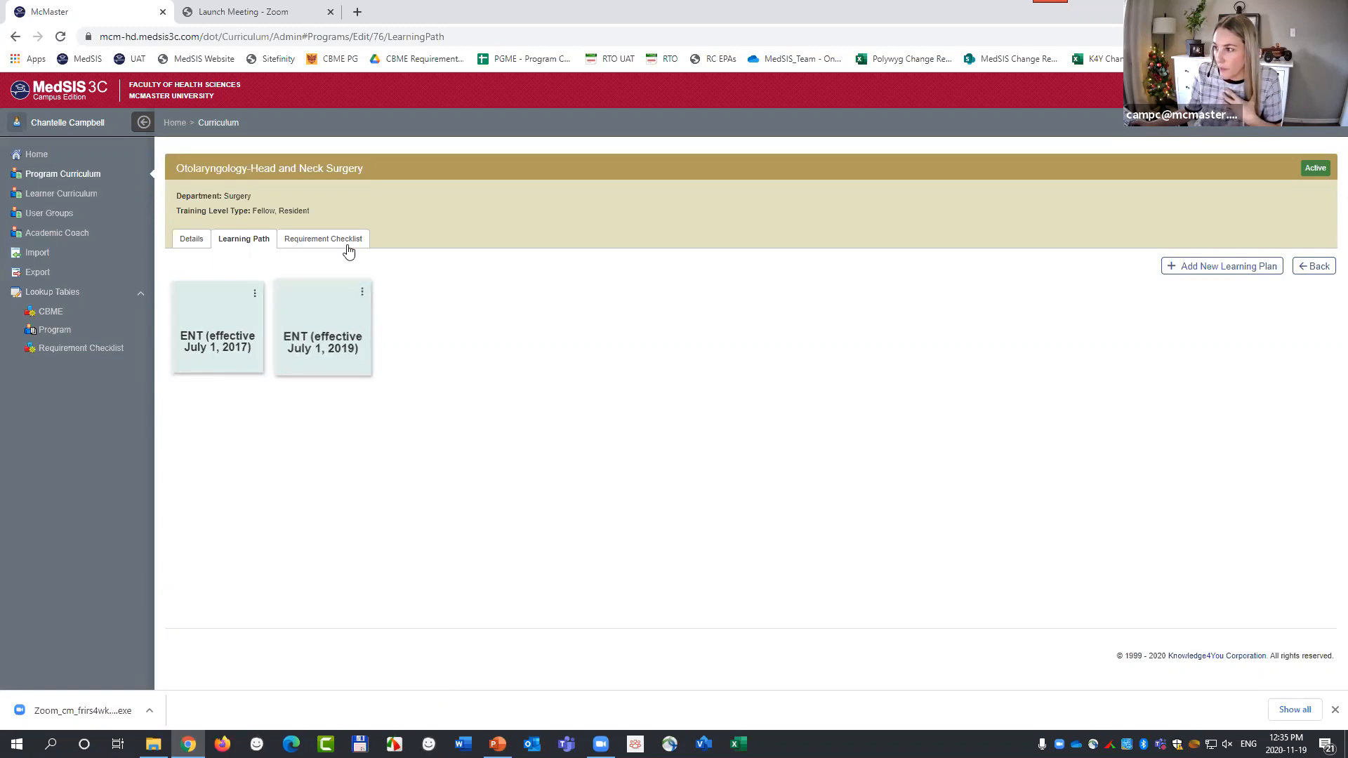
pyautogui.click(323, 240)
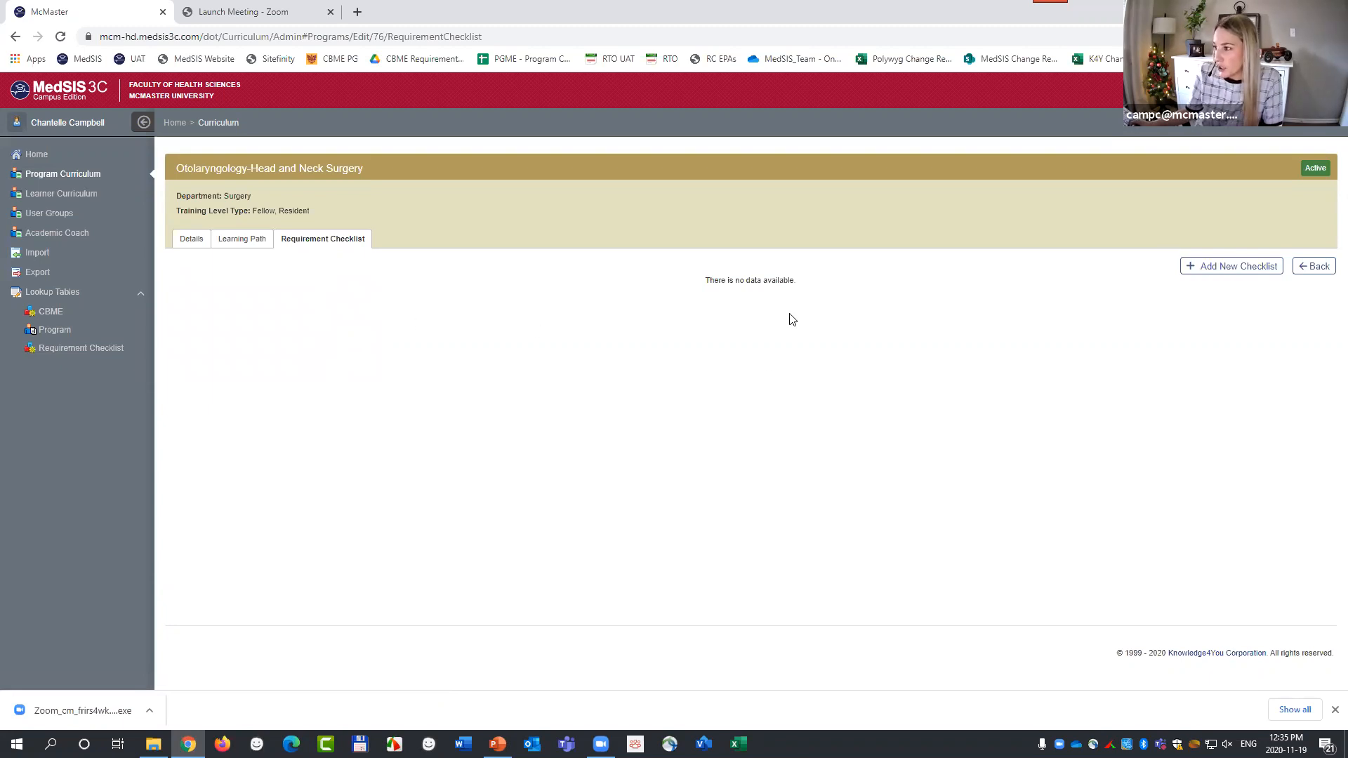
# Add and save a checklist named "PGY1 Initial Review" with sequence number 1 and review period "July 1 - Sept 30, 2020".
pyautogui.click(1216, 270)
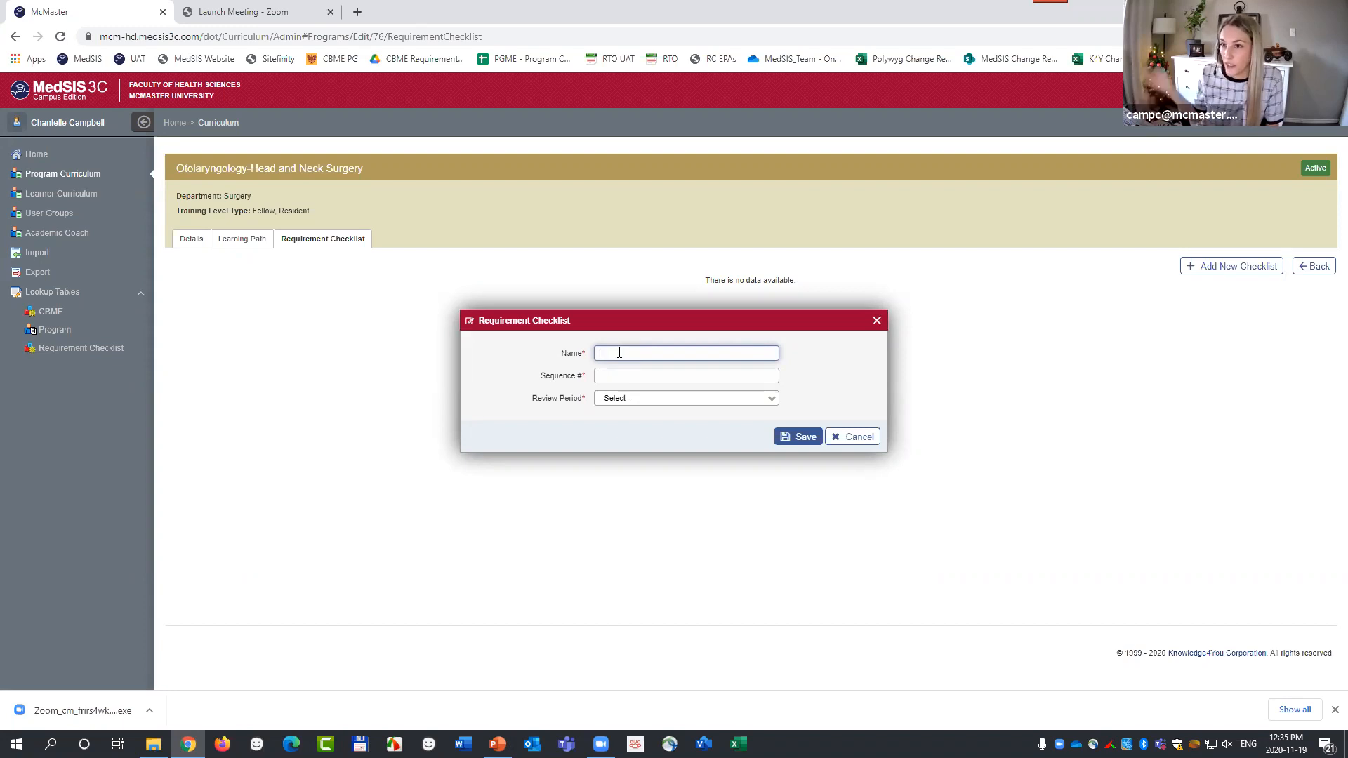
pyautogui.write('PGY1 Initial Review')
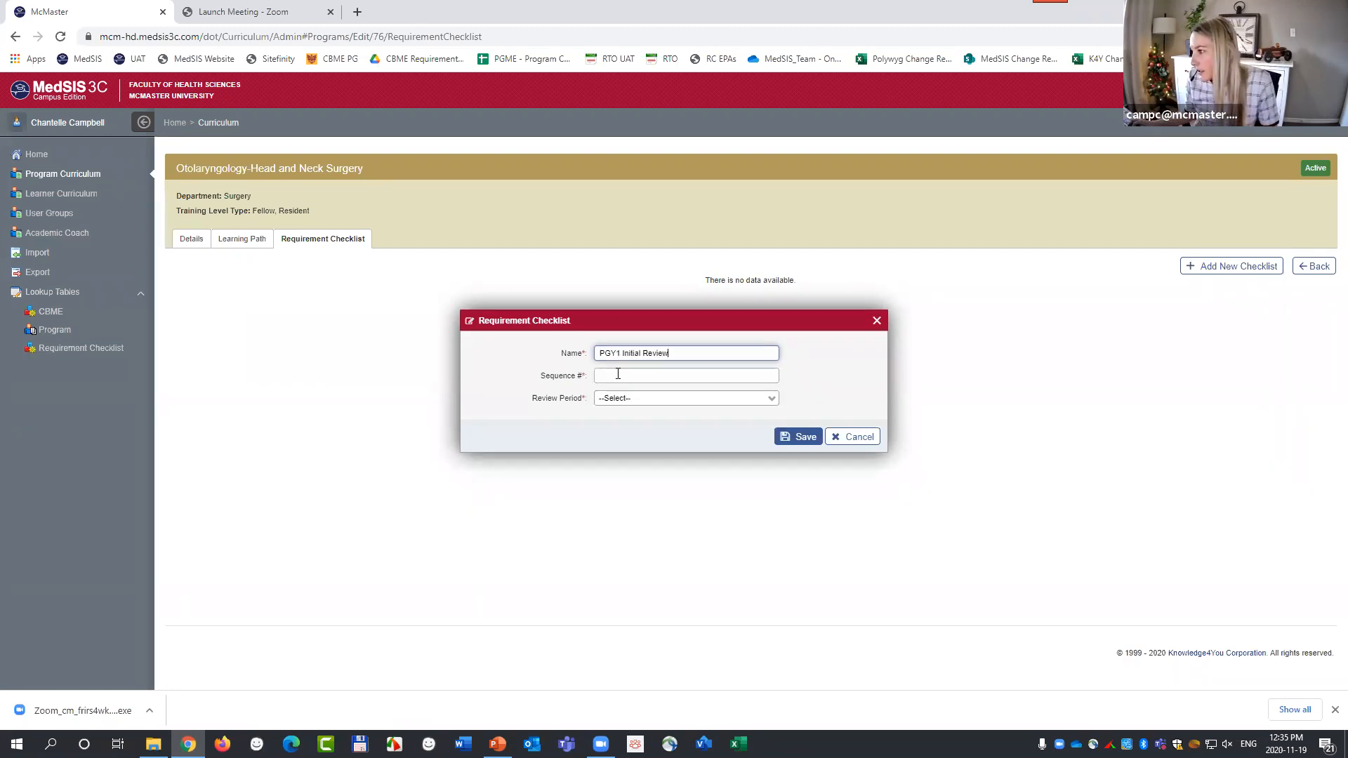
pyautogui.click(617, 375)
pyautogui.click(610, 399)
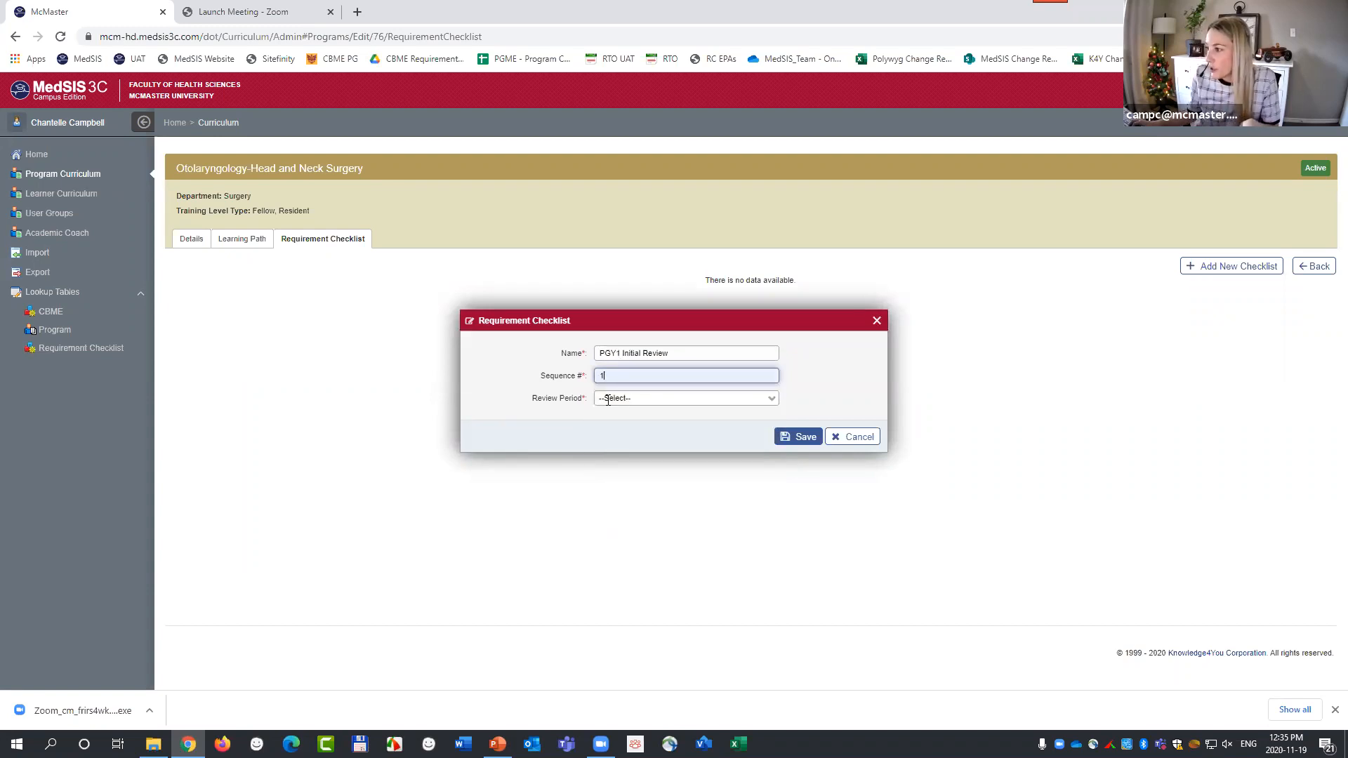
pyautogui.click(608, 399)
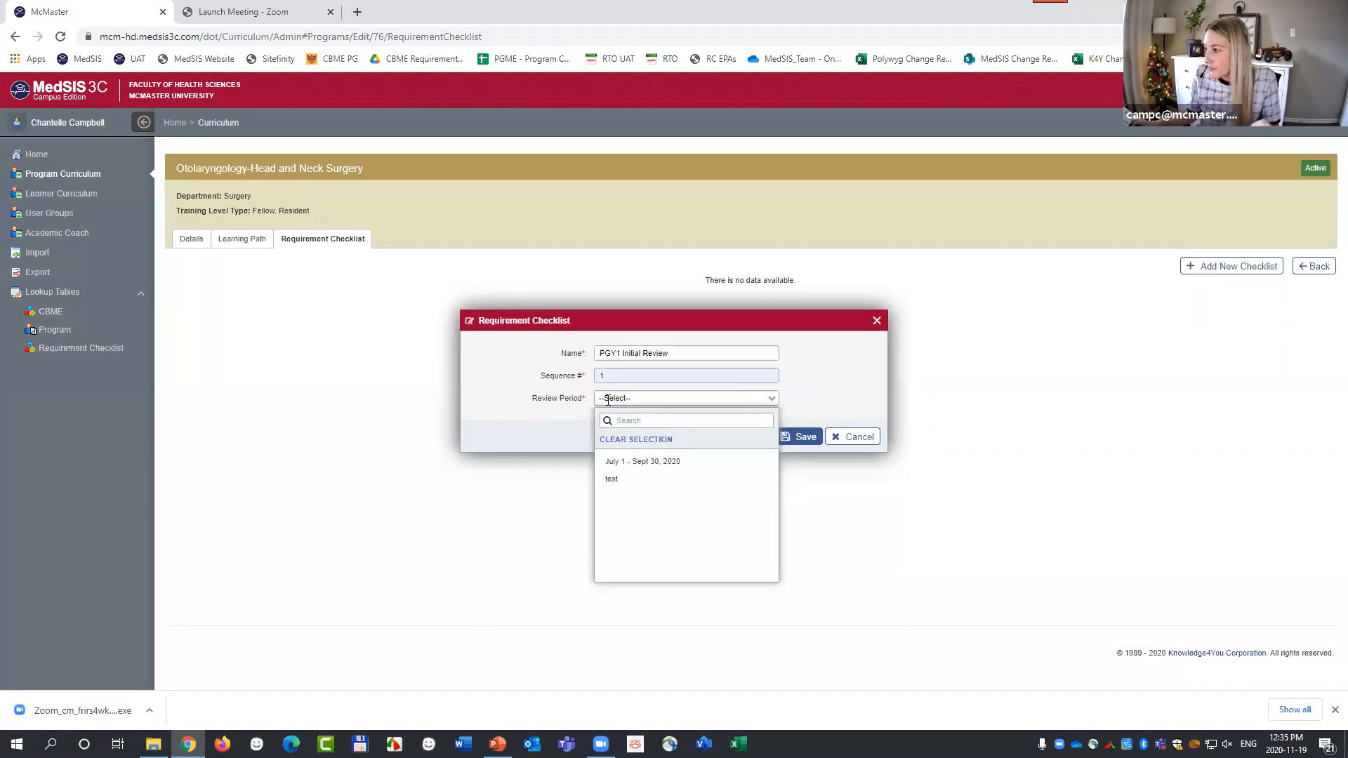
pyautogui.click(643, 463)
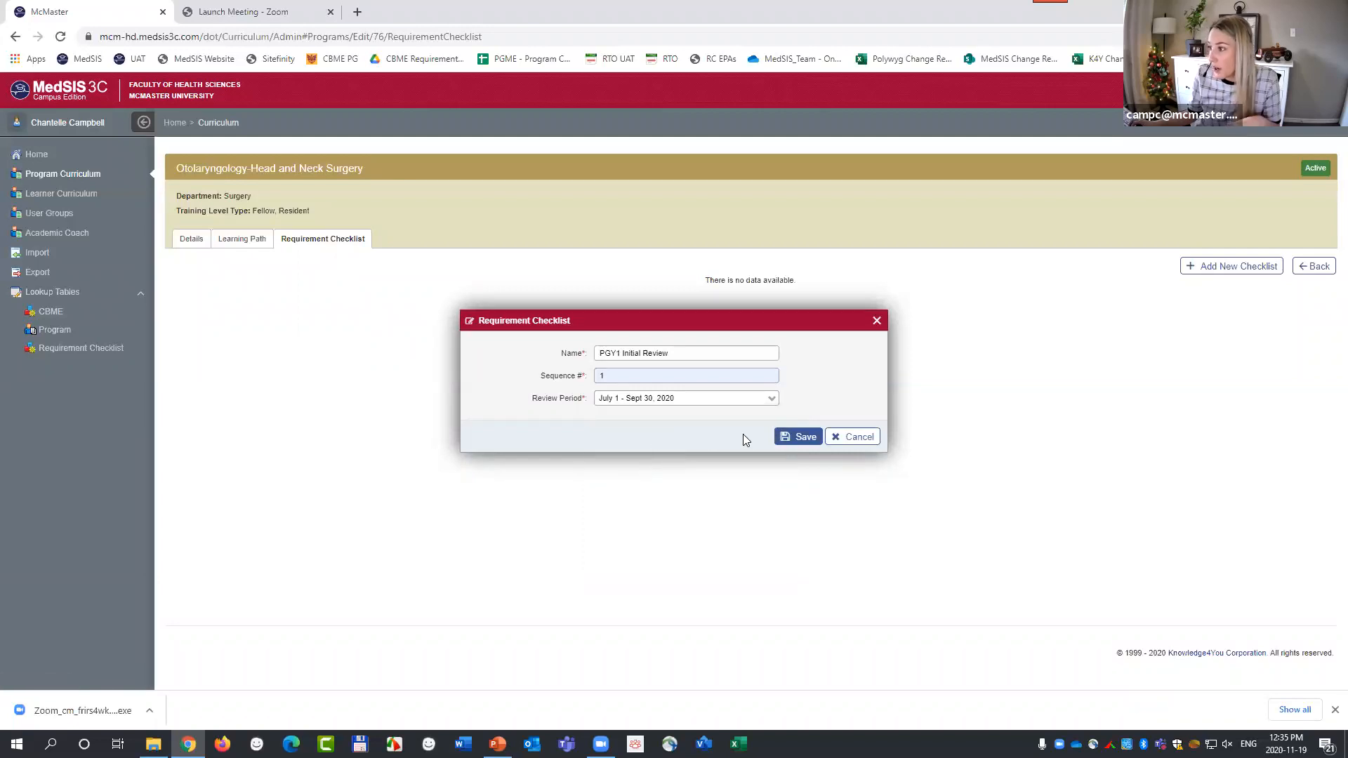
pyautogui.click(800, 440)
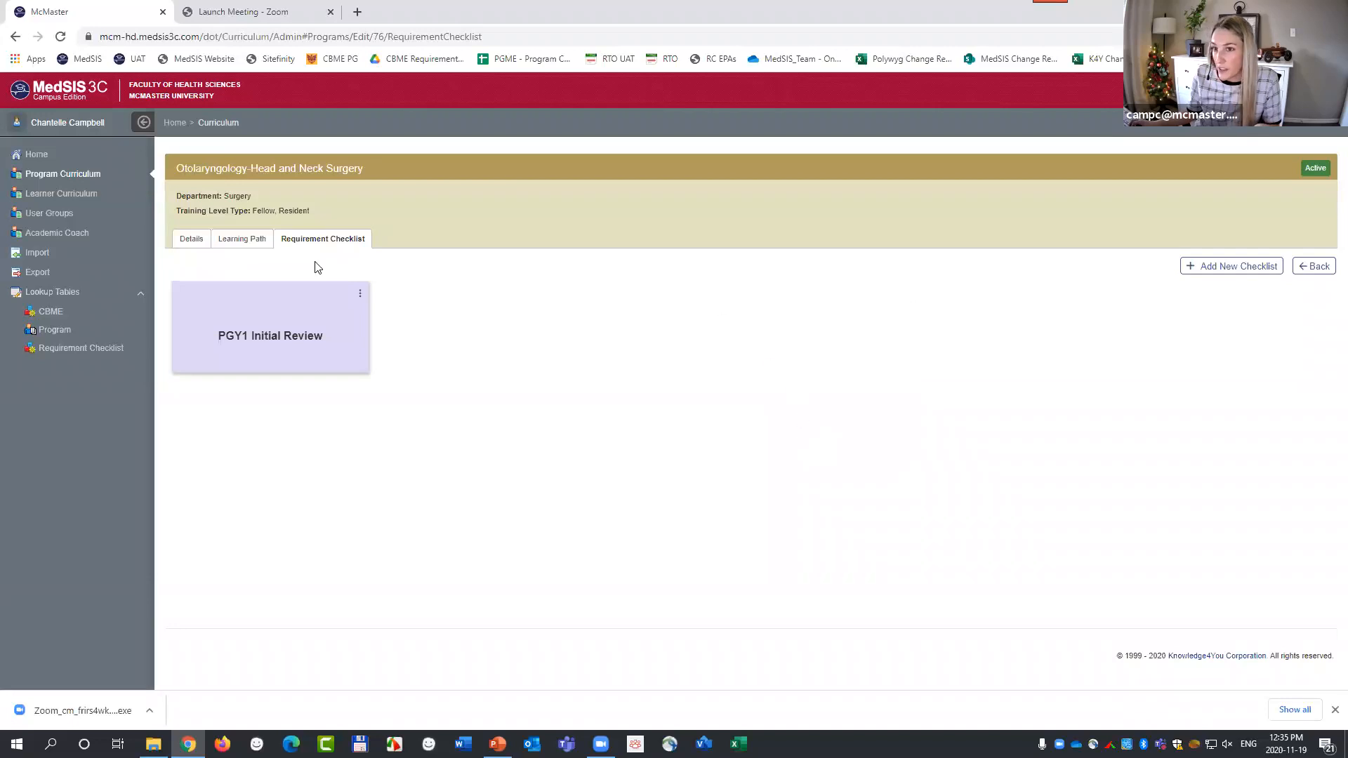
# Open the PGY1 Initial Review checklist, then add and save the Learner Summary Report requirement with Administrator responsible and sequence number 1.
pyautogui.click(253, 336)
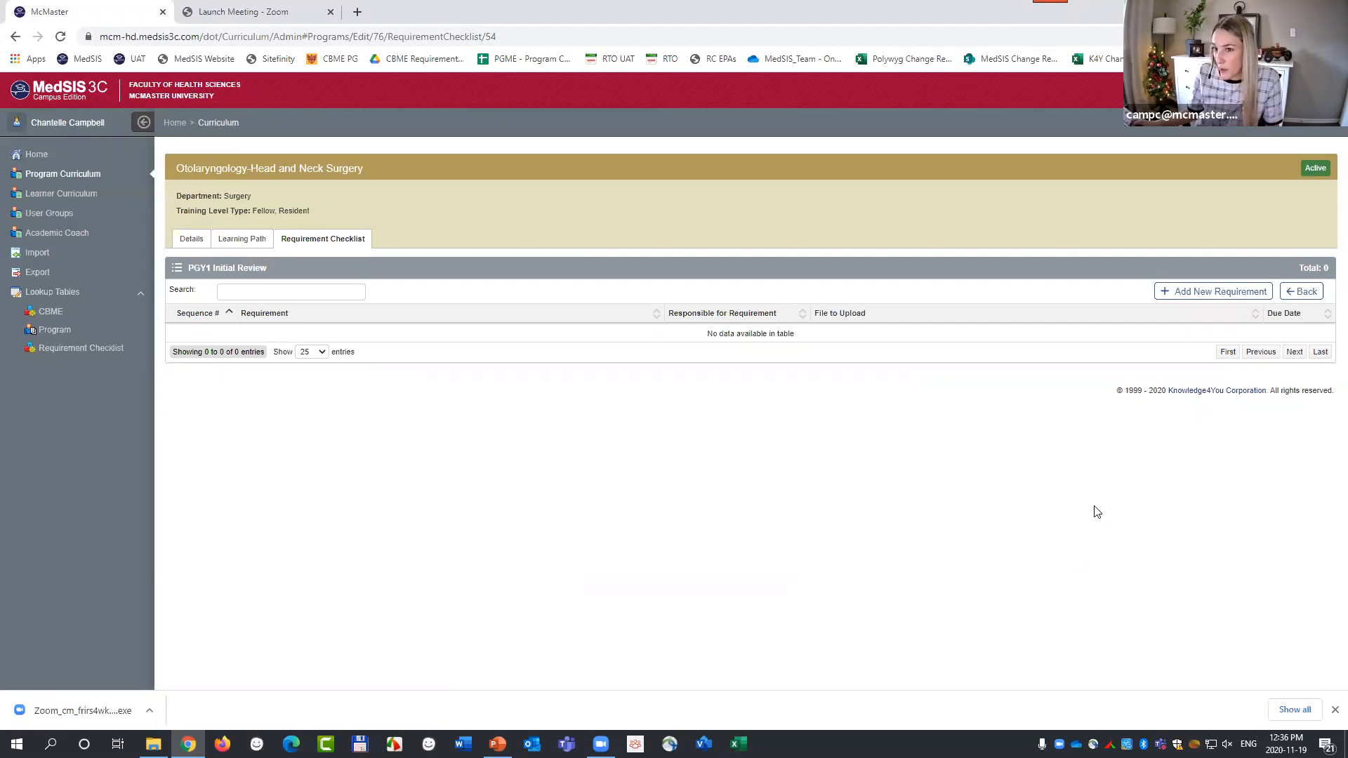
pyautogui.click(1193, 293)
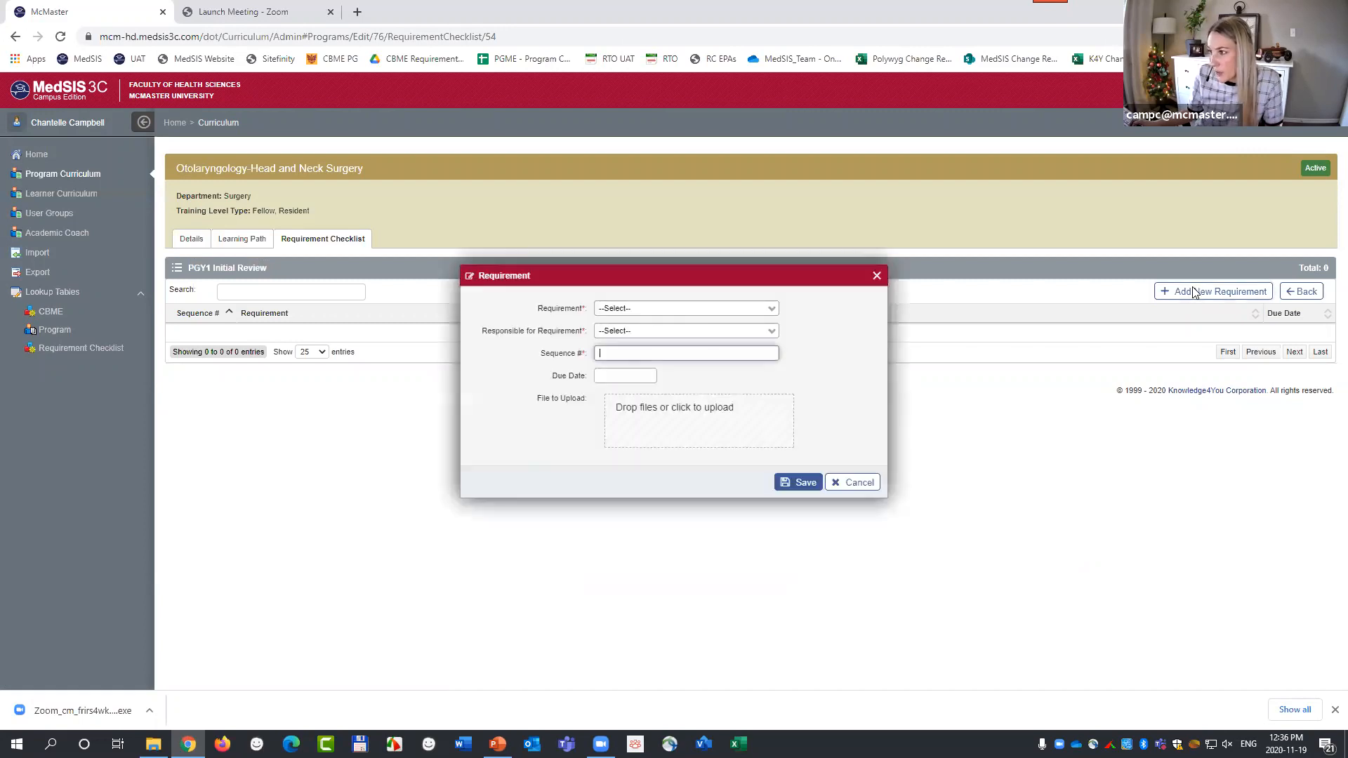
pyautogui.click(636, 310)
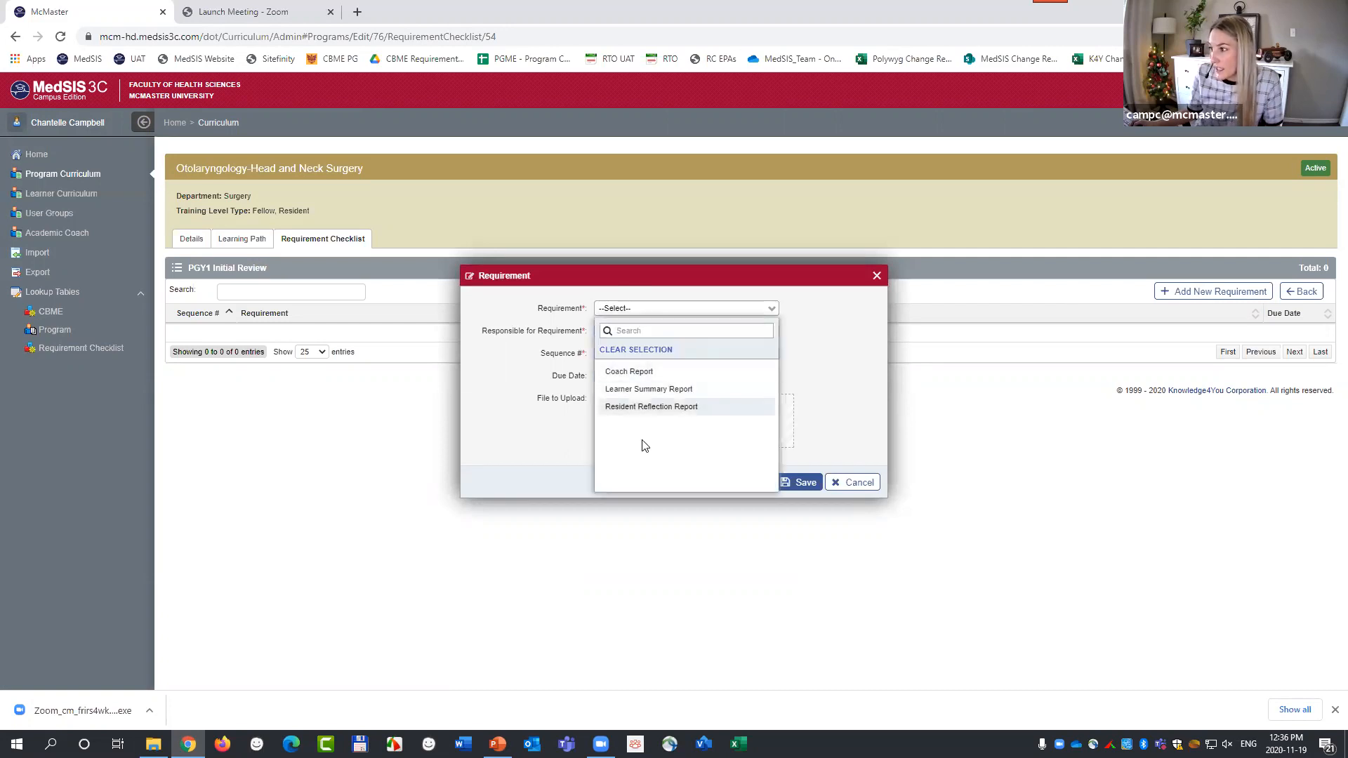
pyautogui.click(643, 389)
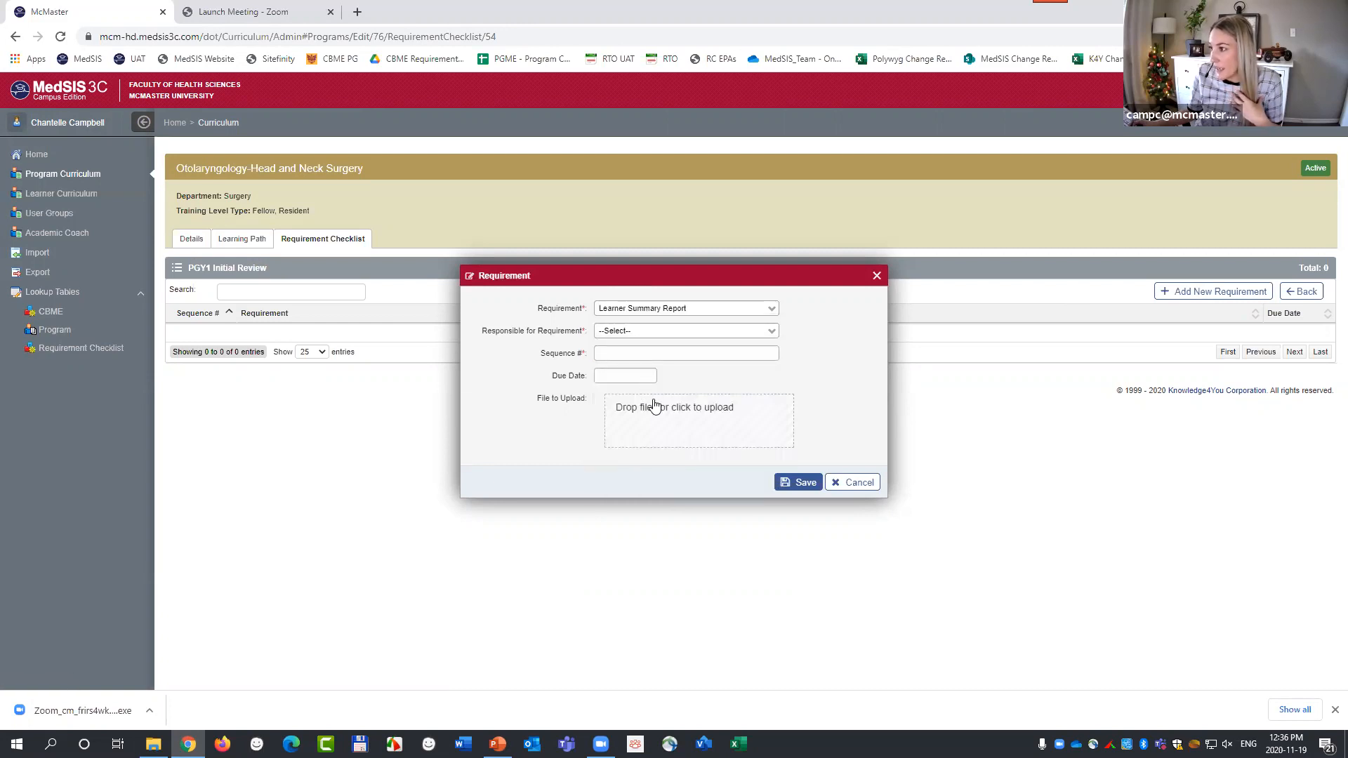
pyautogui.click(624, 332)
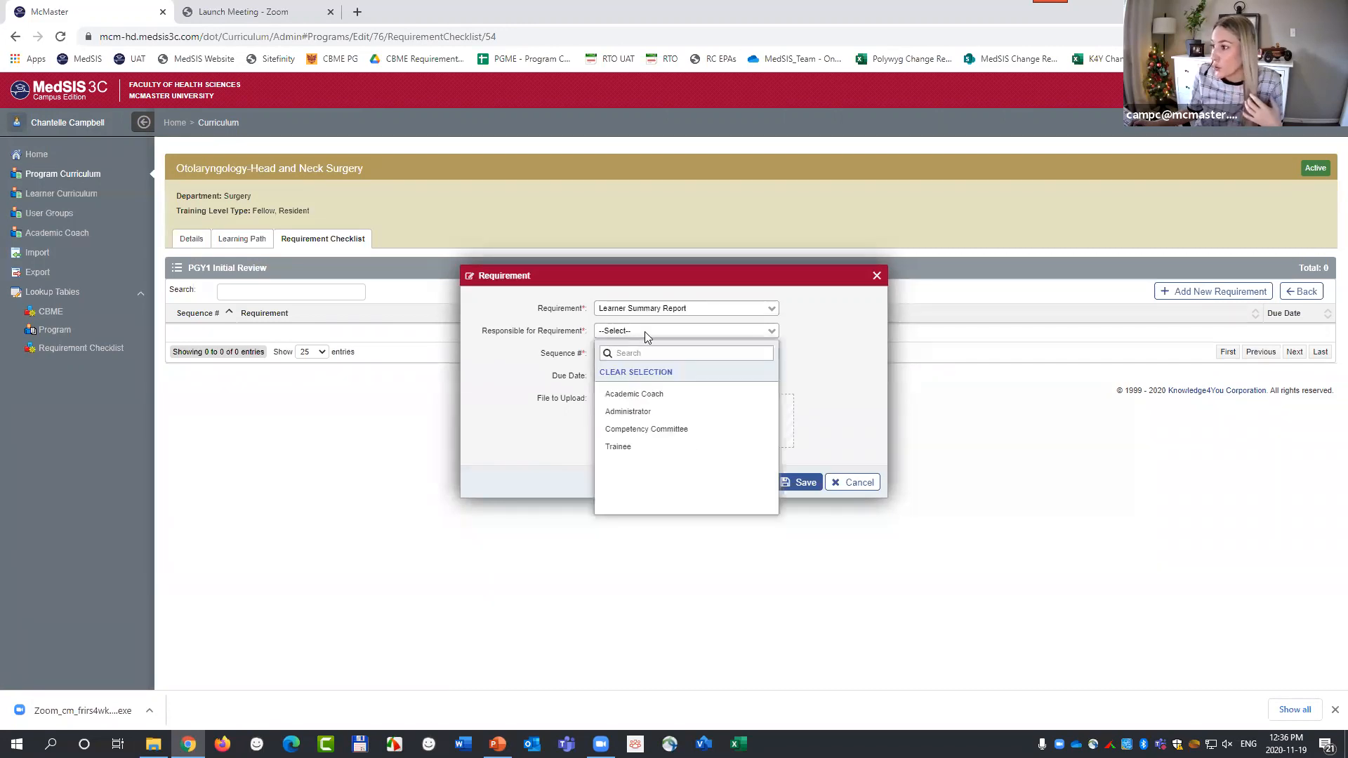
pyautogui.click(628, 413)
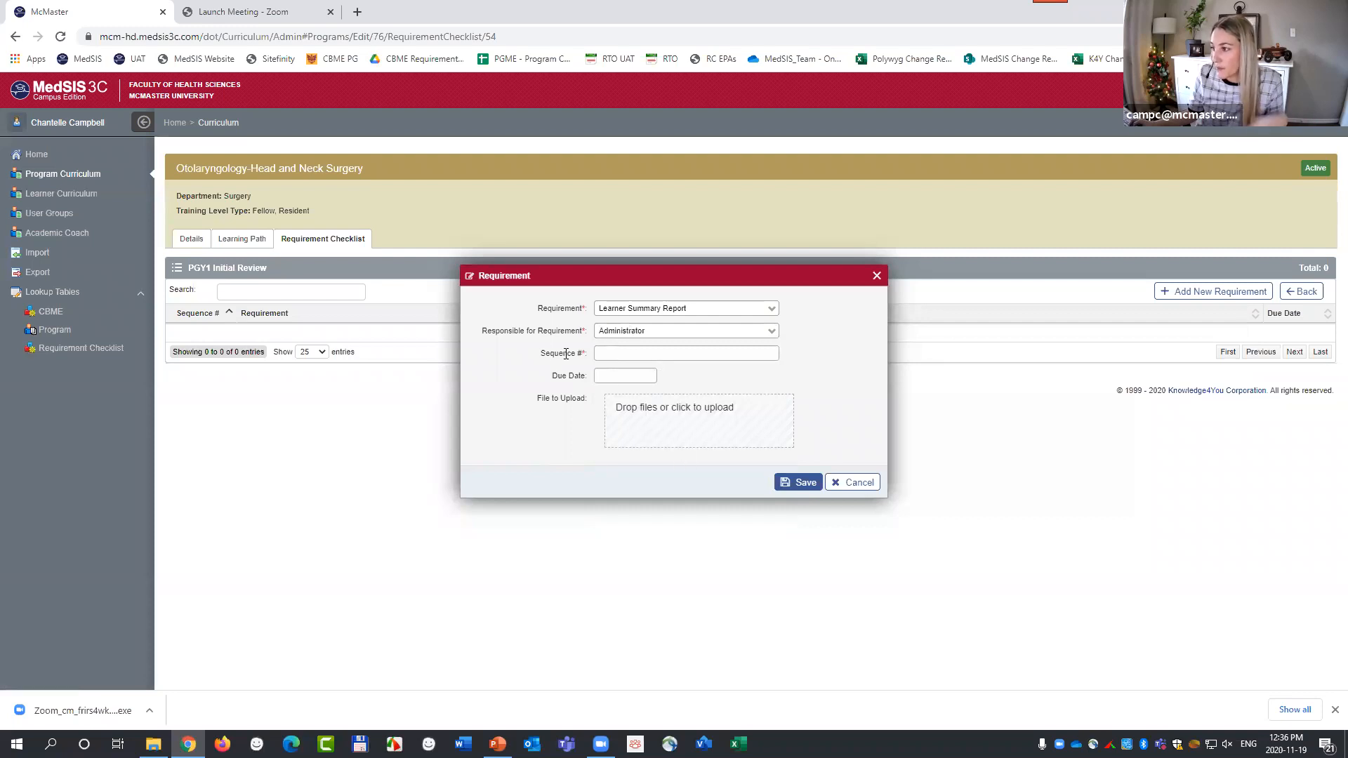
pyautogui.click(609, 354)
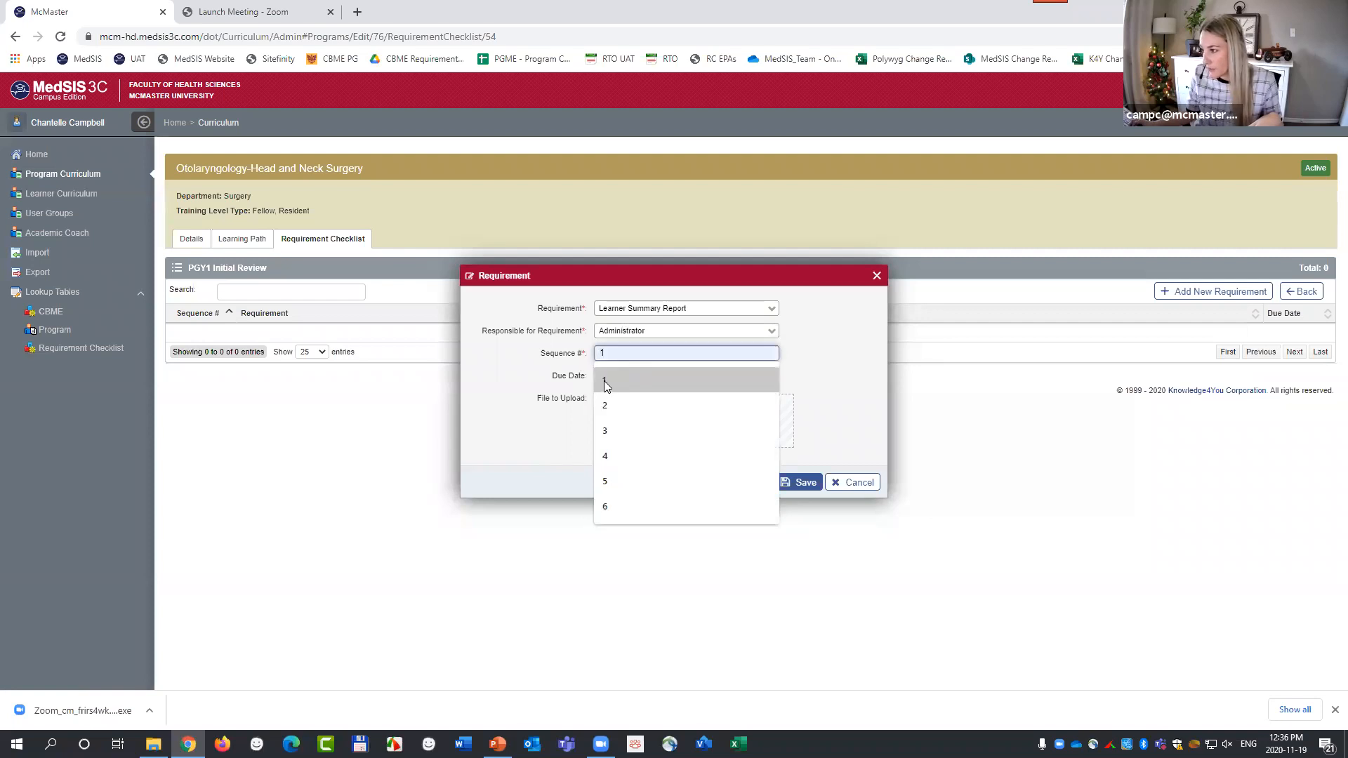
pyautogui.click(606, 383)
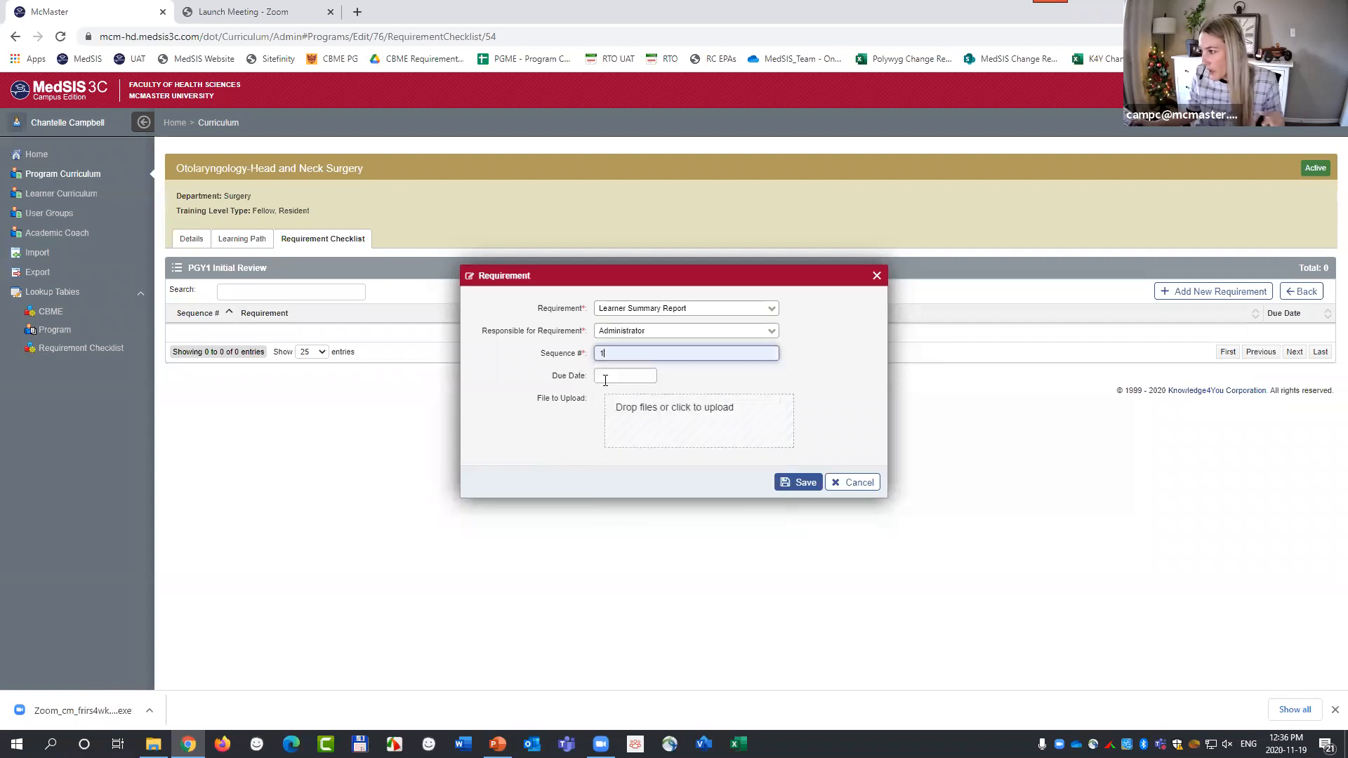
pyautogui.click(795, 484)
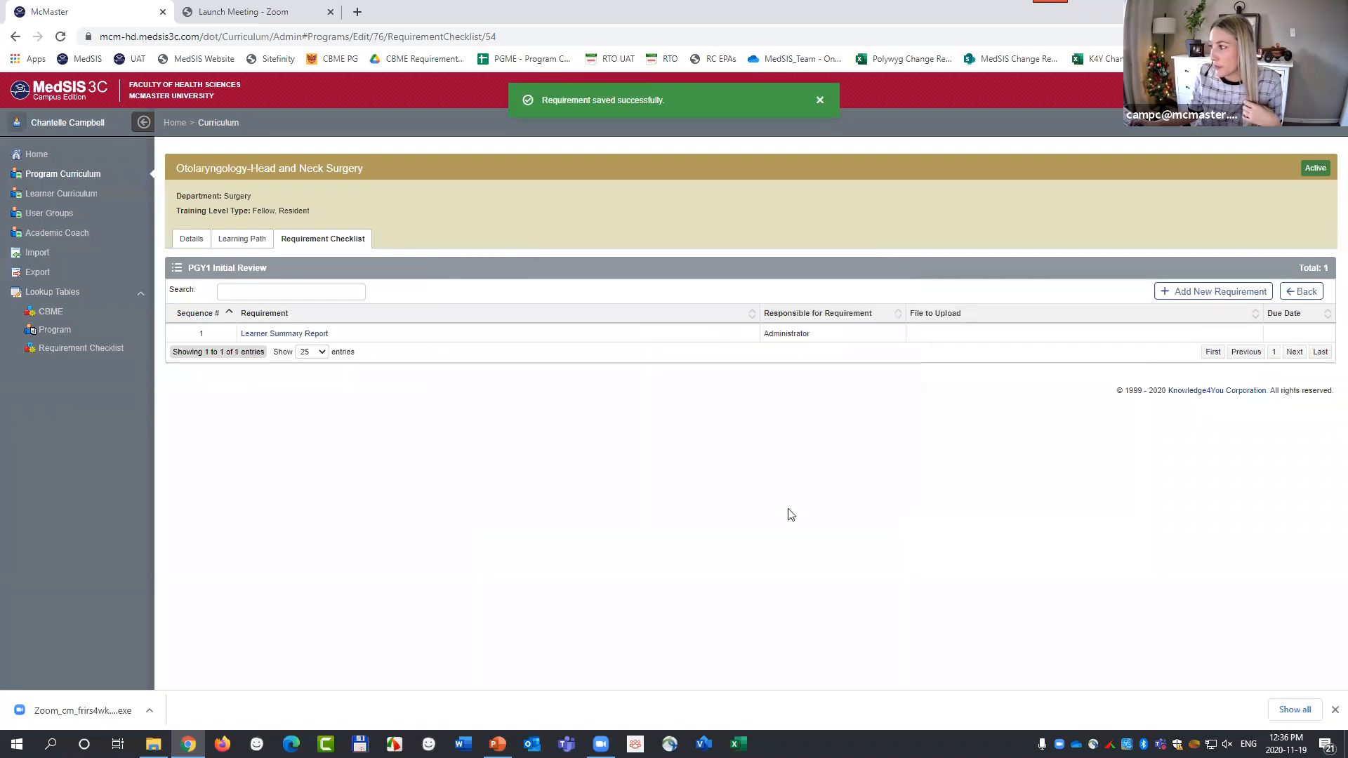
# Start a new checklist requirement for the Coach Report with Academic Coach responsible and sequence number 2.
pyautogui.click(1208, 294)
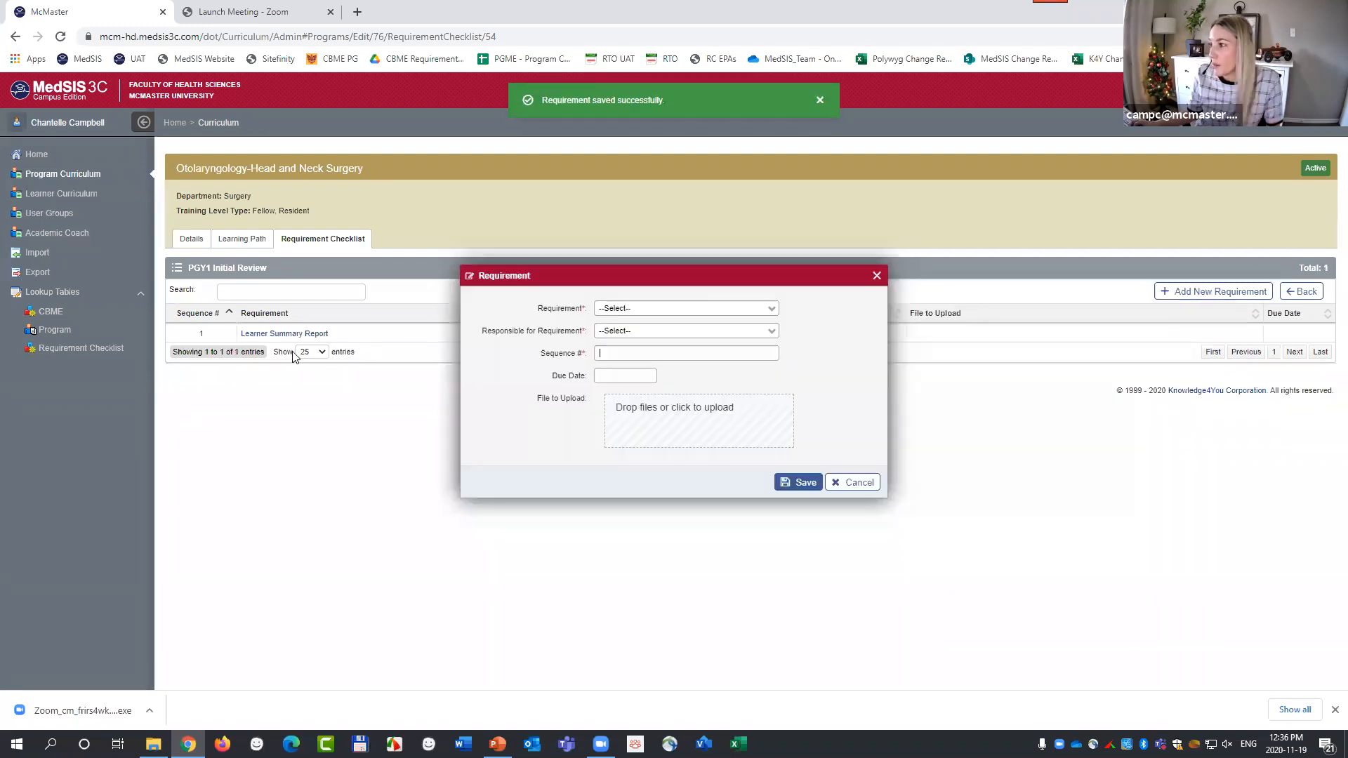
pyautogui.click(634, 309)
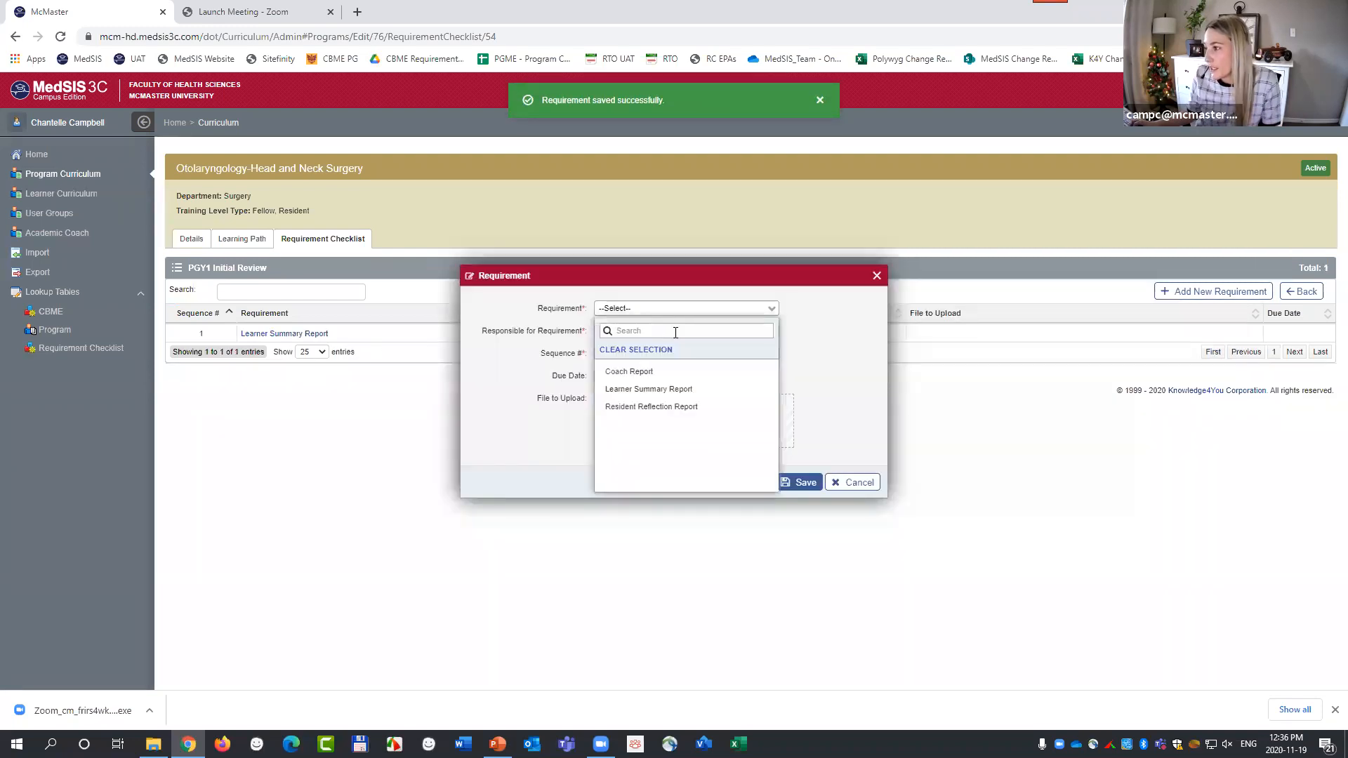
pyautogui.click(627, 372)
pyautogui.click(625, 330)
pyautogui.click(635, 394)
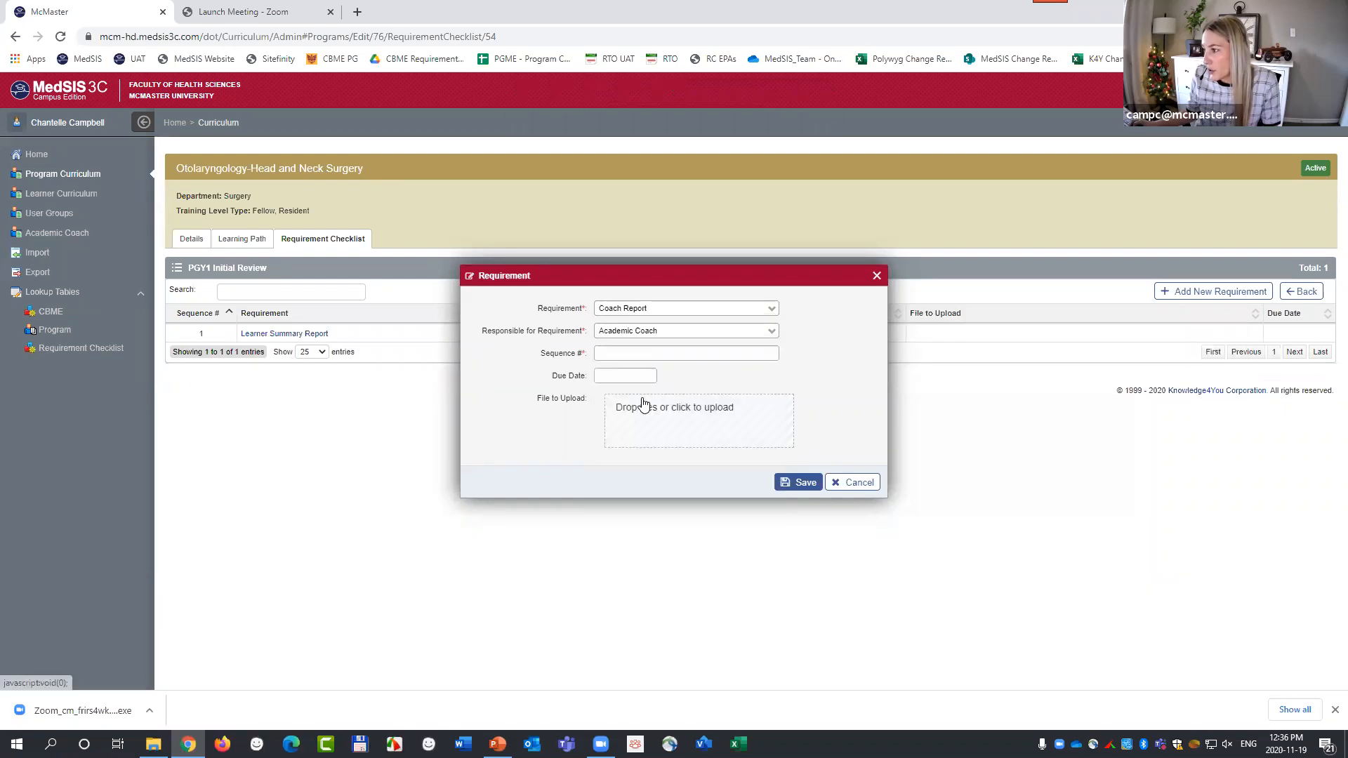
pyautogui.click(613, 353)
pyautogui.write('2')
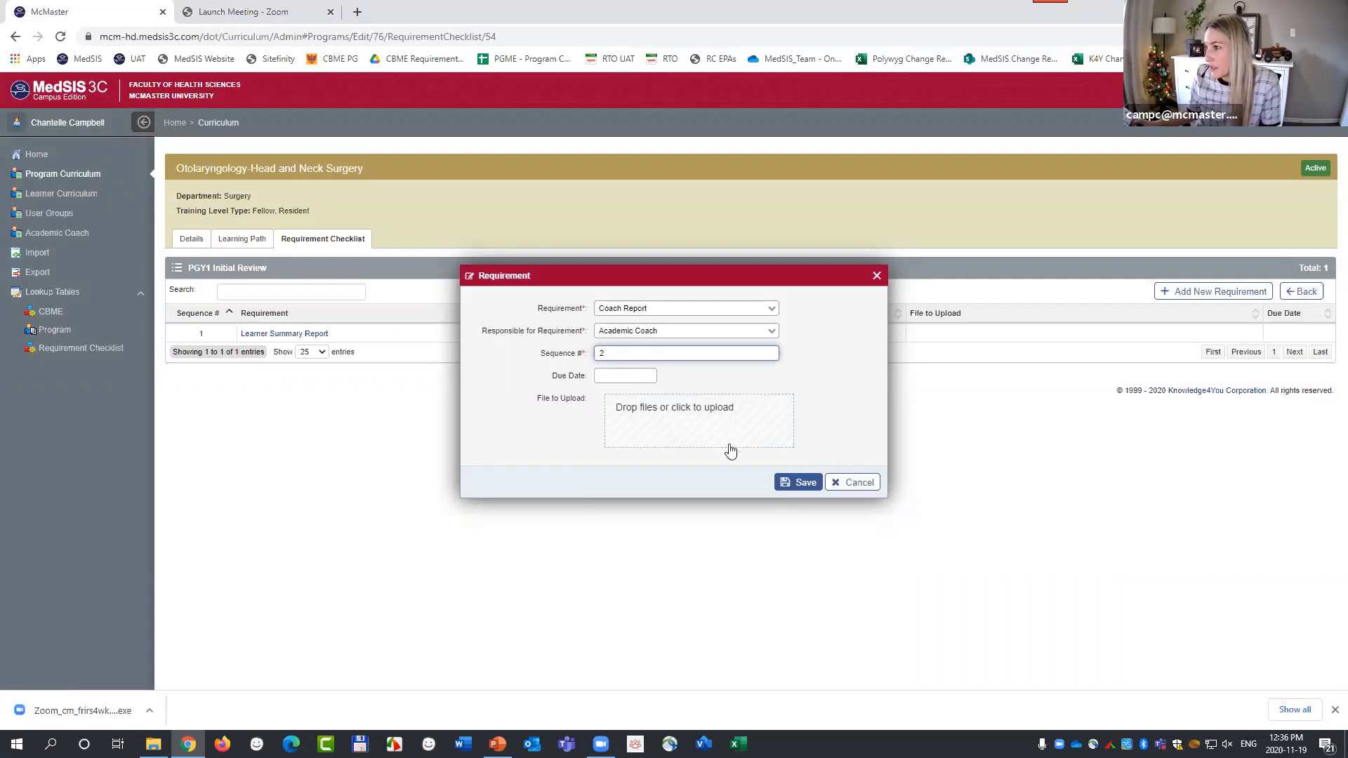
# Attach the Competence Committee Report Template file from the Desktop folder to the Coach Report requirement and save it.
pyautogui.click(153, 745)
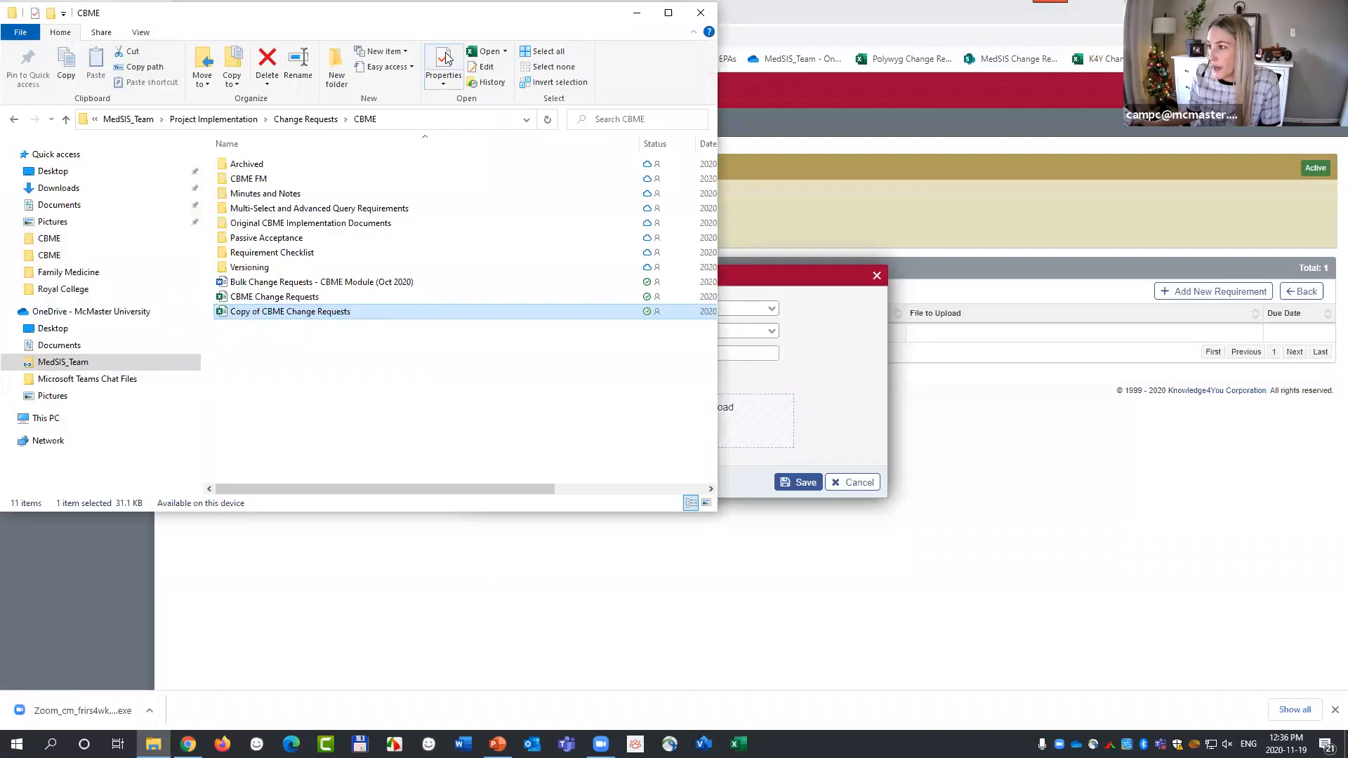
pyautogui.click(51, 172)
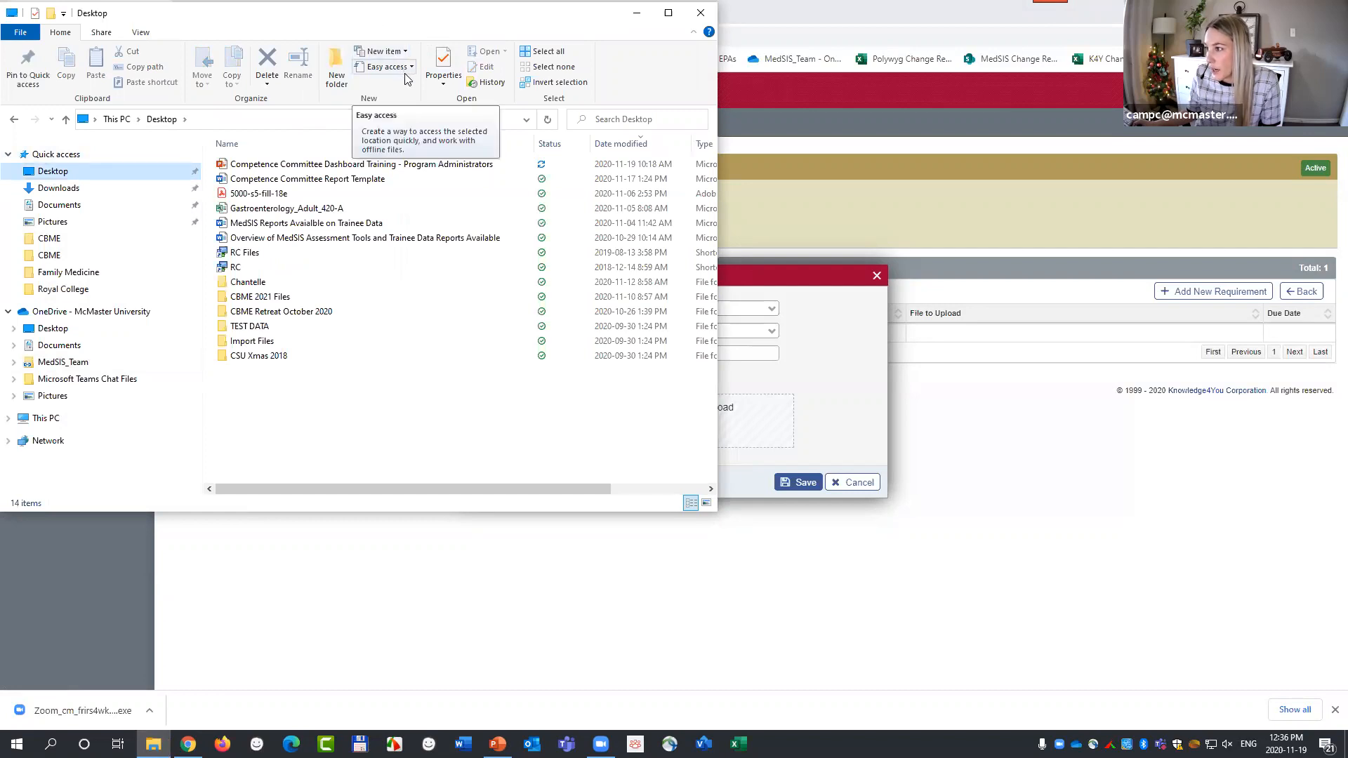
pyautogui.click(247, 181)
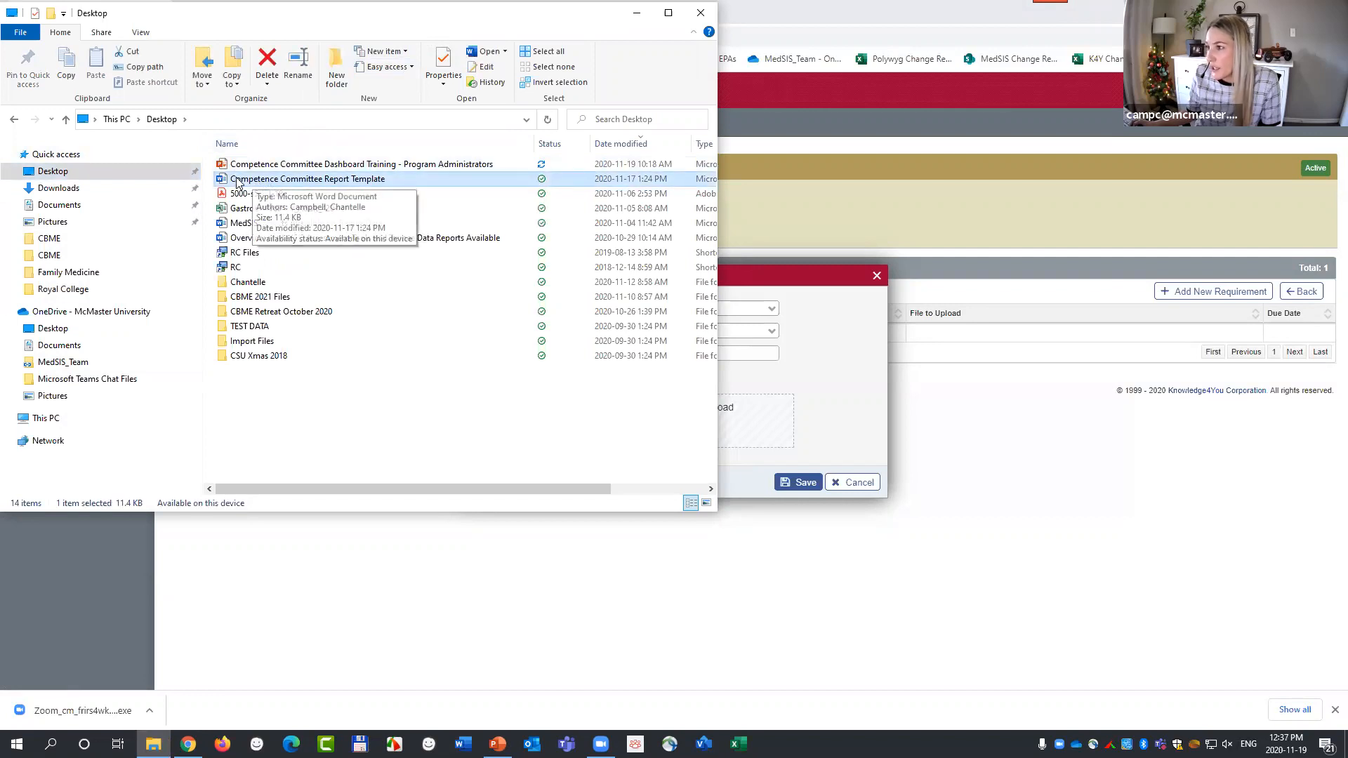
pyautogui.moveTo(340, 14); pyautogui.dragTo(346, 16)
pyautogui.moveTo(1162, 139); pyautogui.dragTo(1162, 135)
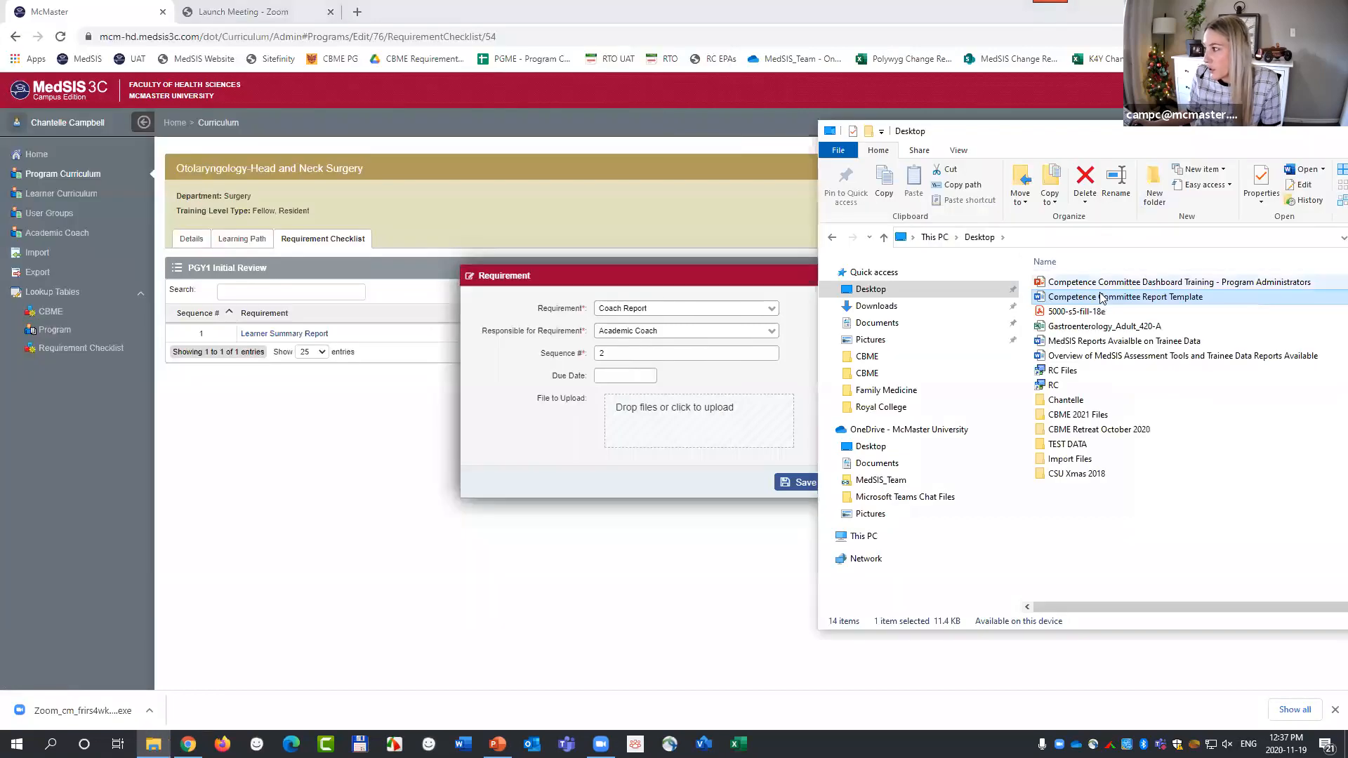
pyautogui.moveTo(1109, 297); pyautogui.dragTo(669, 428)
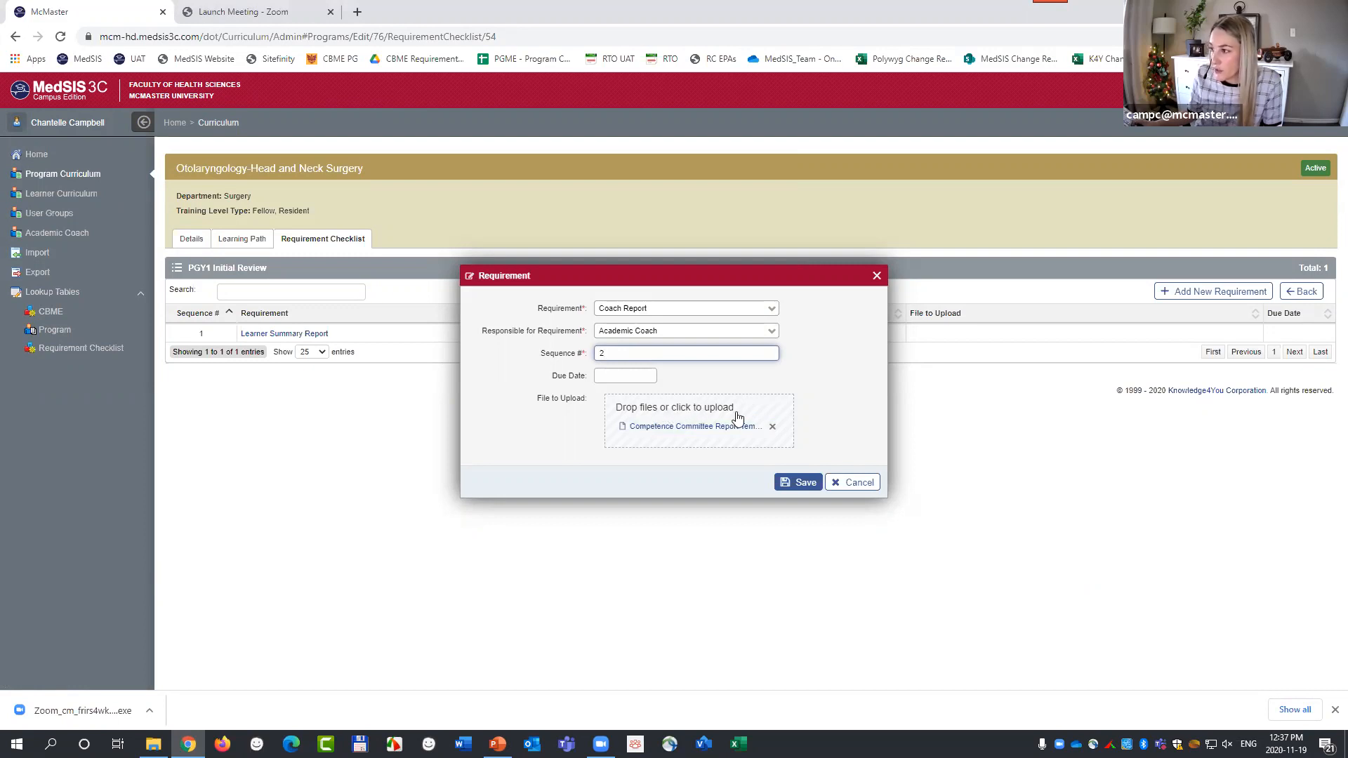
pyautogui.click(796, 490)
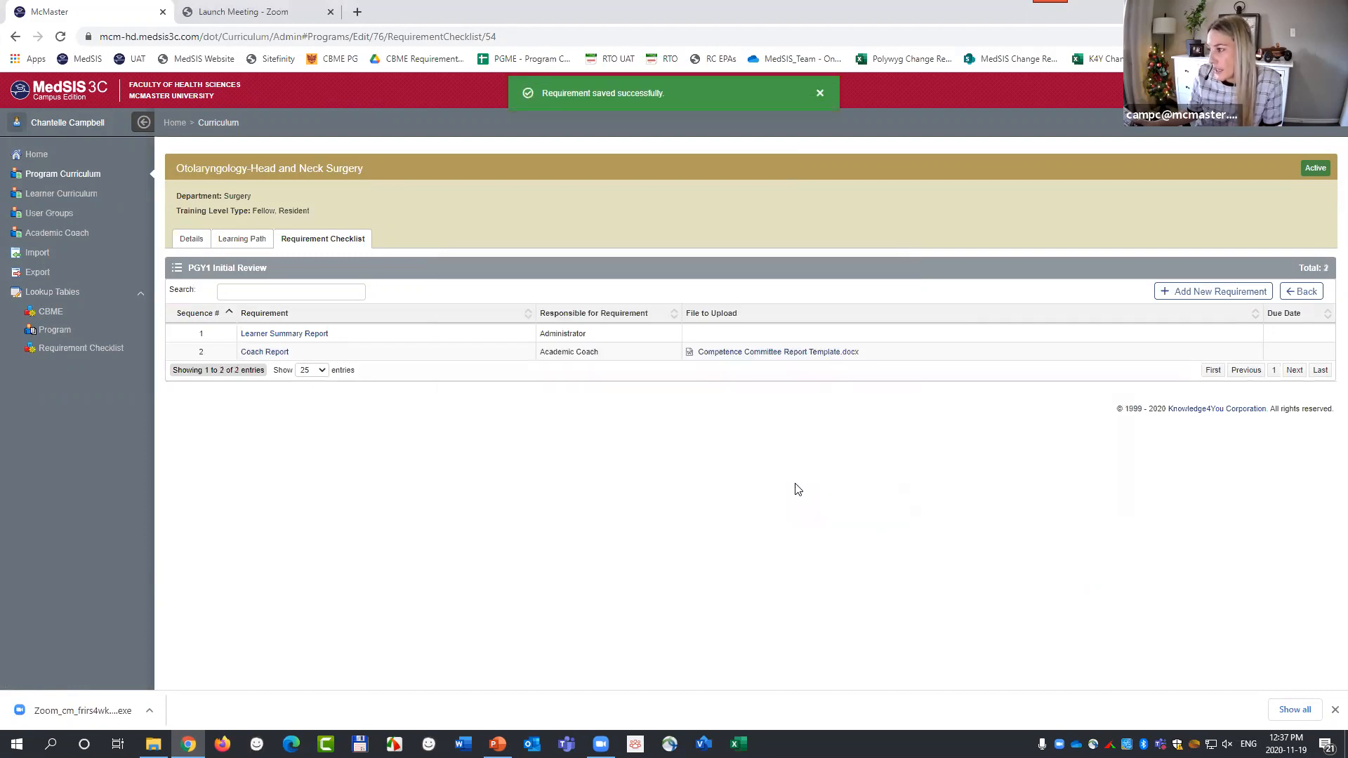
# Start a new checklist requirement for the Resident Reflection Report with Trainee responsible, sequence number 3 and due date 10-Nov-2020.
pyautogui.click(1177, 295)
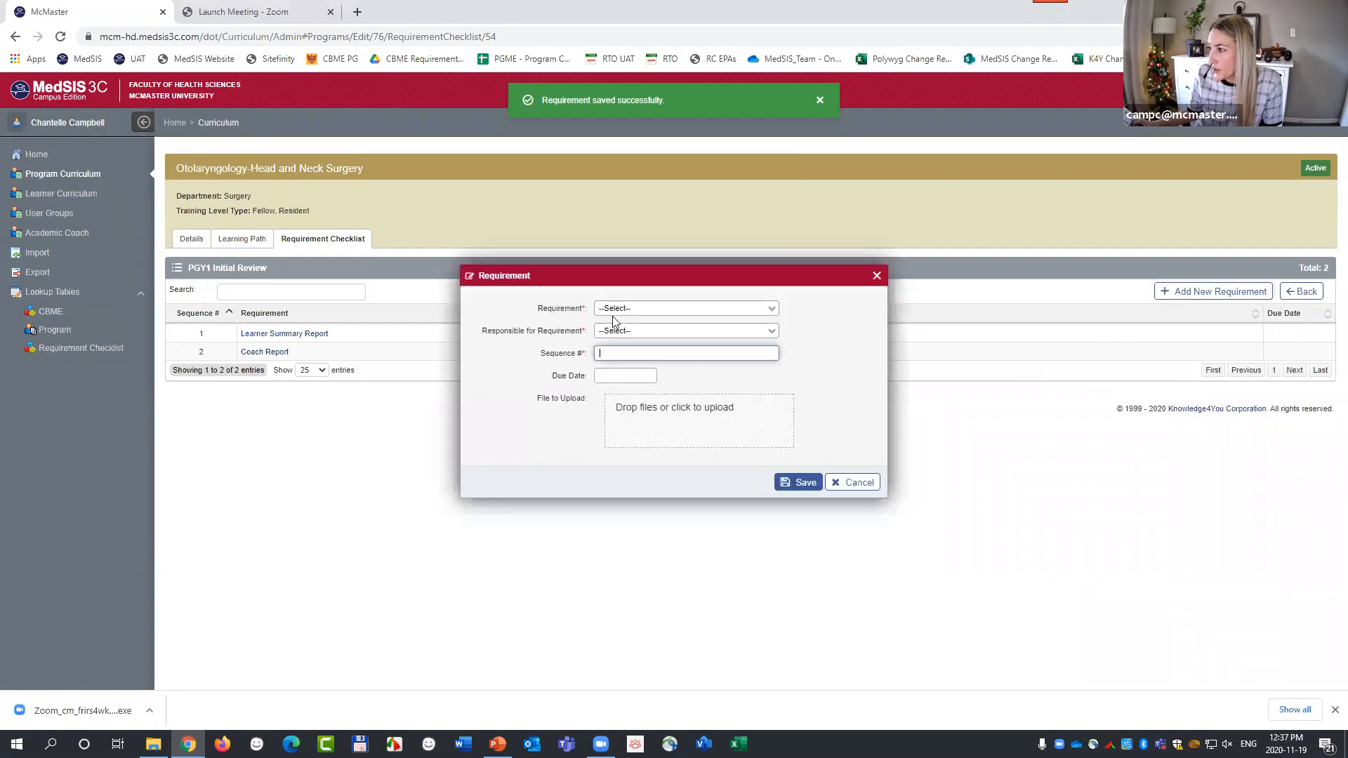
pyautogui.click(653, 311)
pyautogui.click(651, 407)
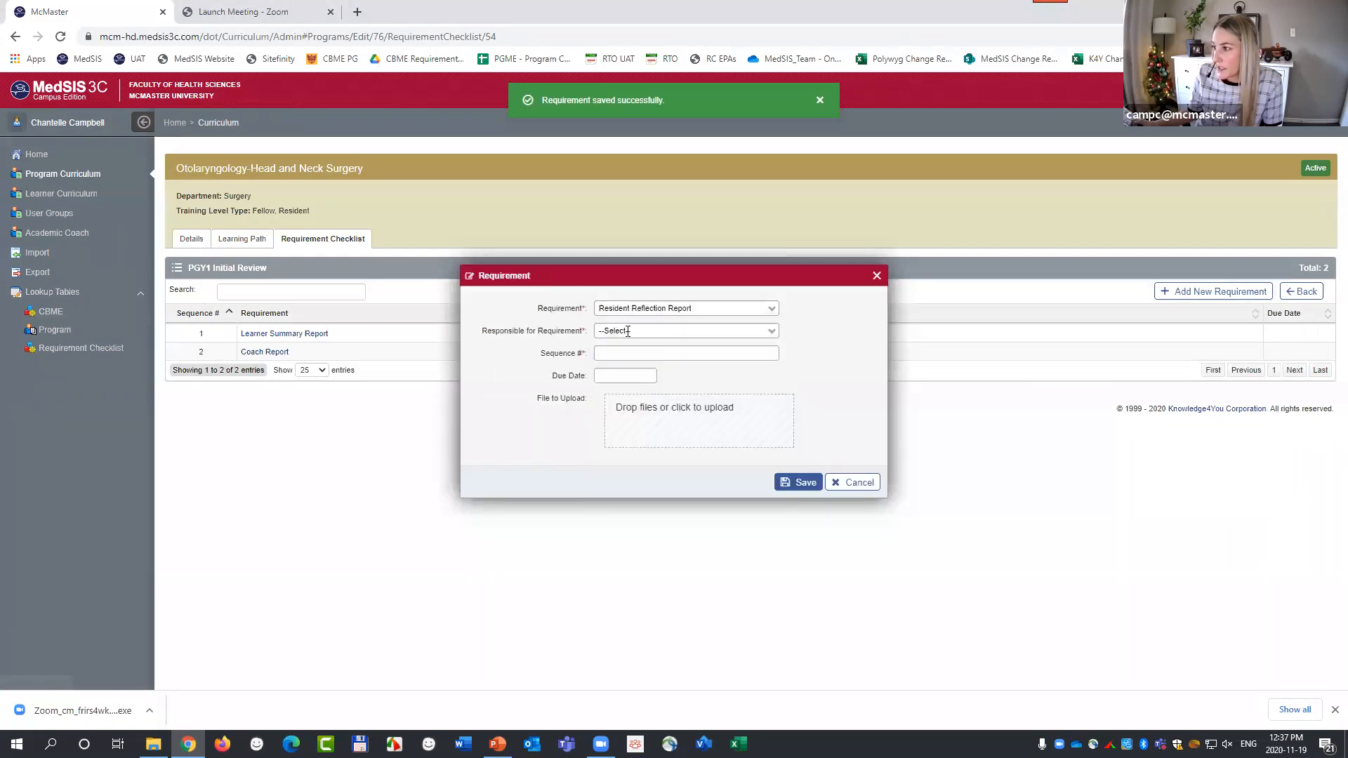
pyautogui.click(627, 331)
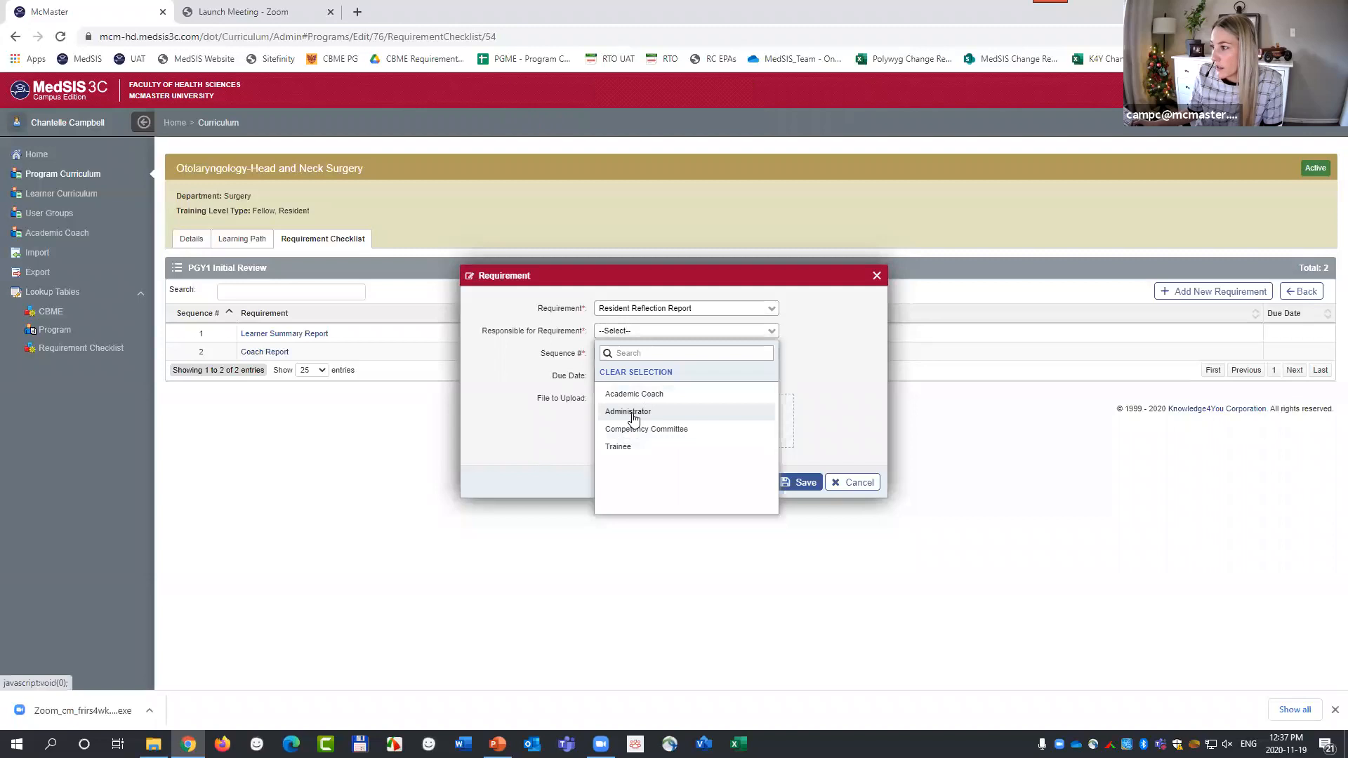
pyautogui.click(618, 447)
pyautogui.click(618, 354)
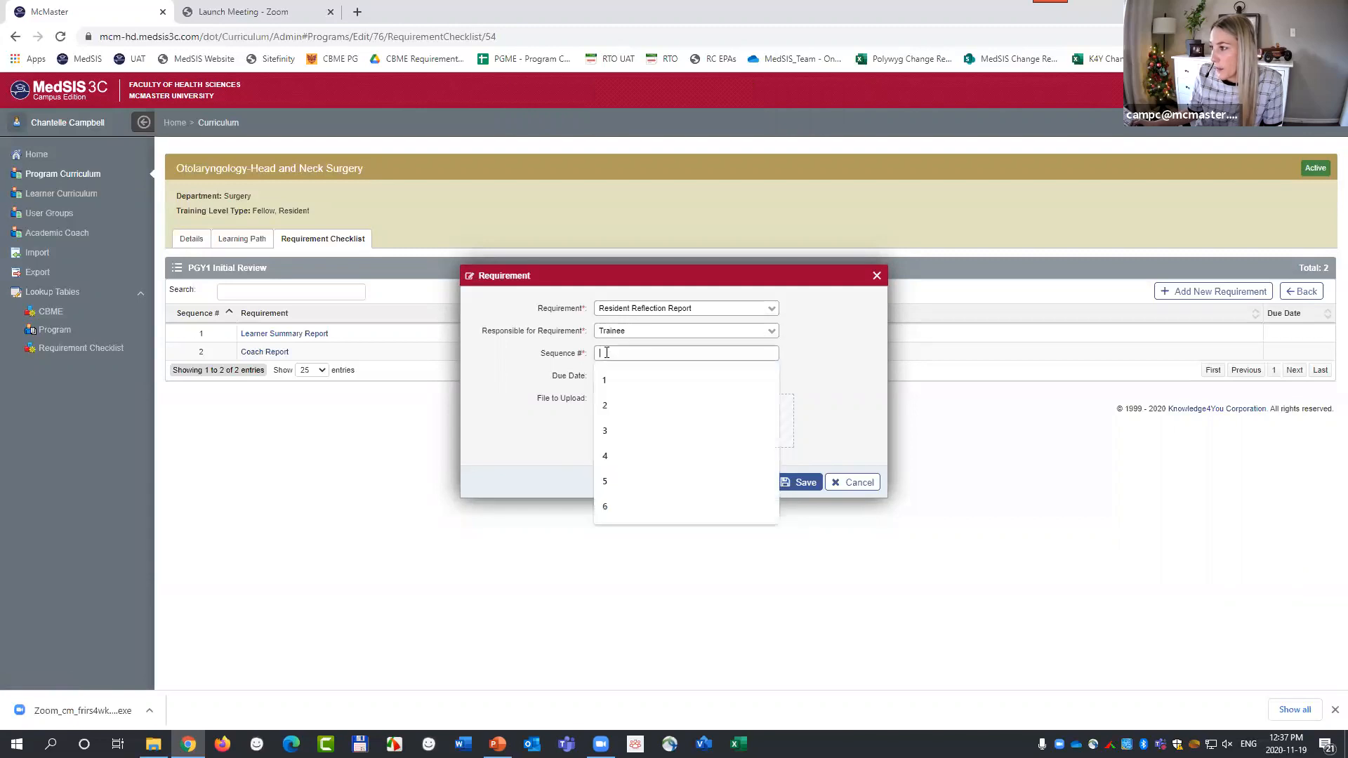
pyautogui.click(607, 430)
pyautogui.click(609, 376)
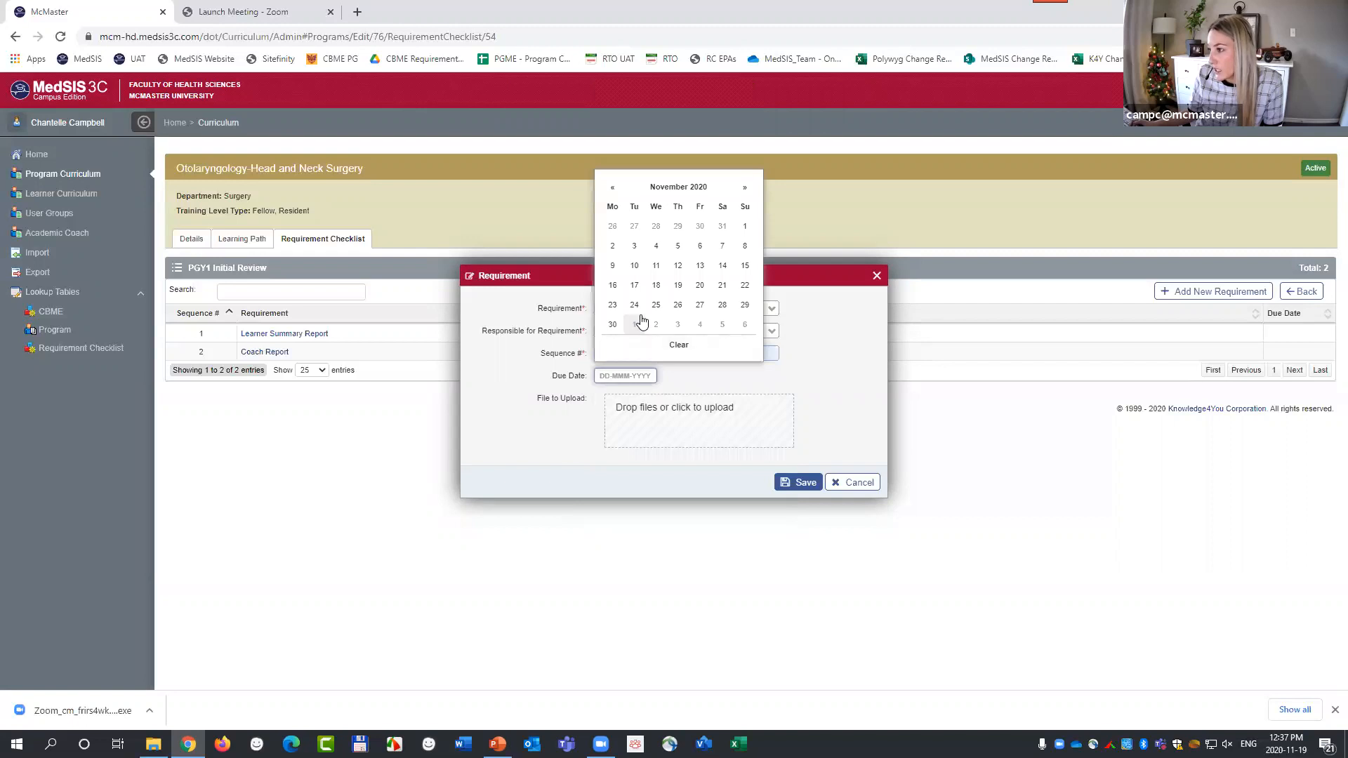
pyautogui.click(634, 266)
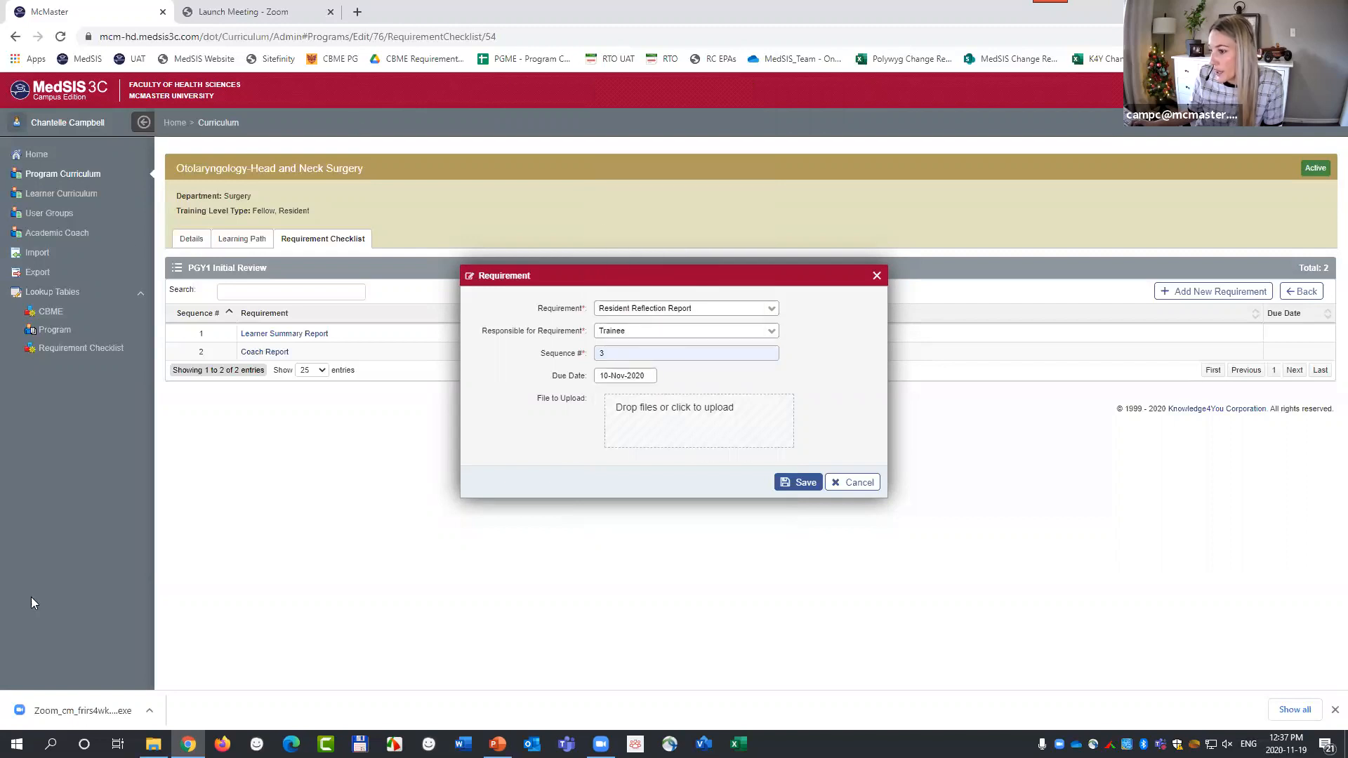
# Attach the Competence Committee Report Template file to the Resident Reflection Report requirement and save it.
pyautogui.click(153, 744)
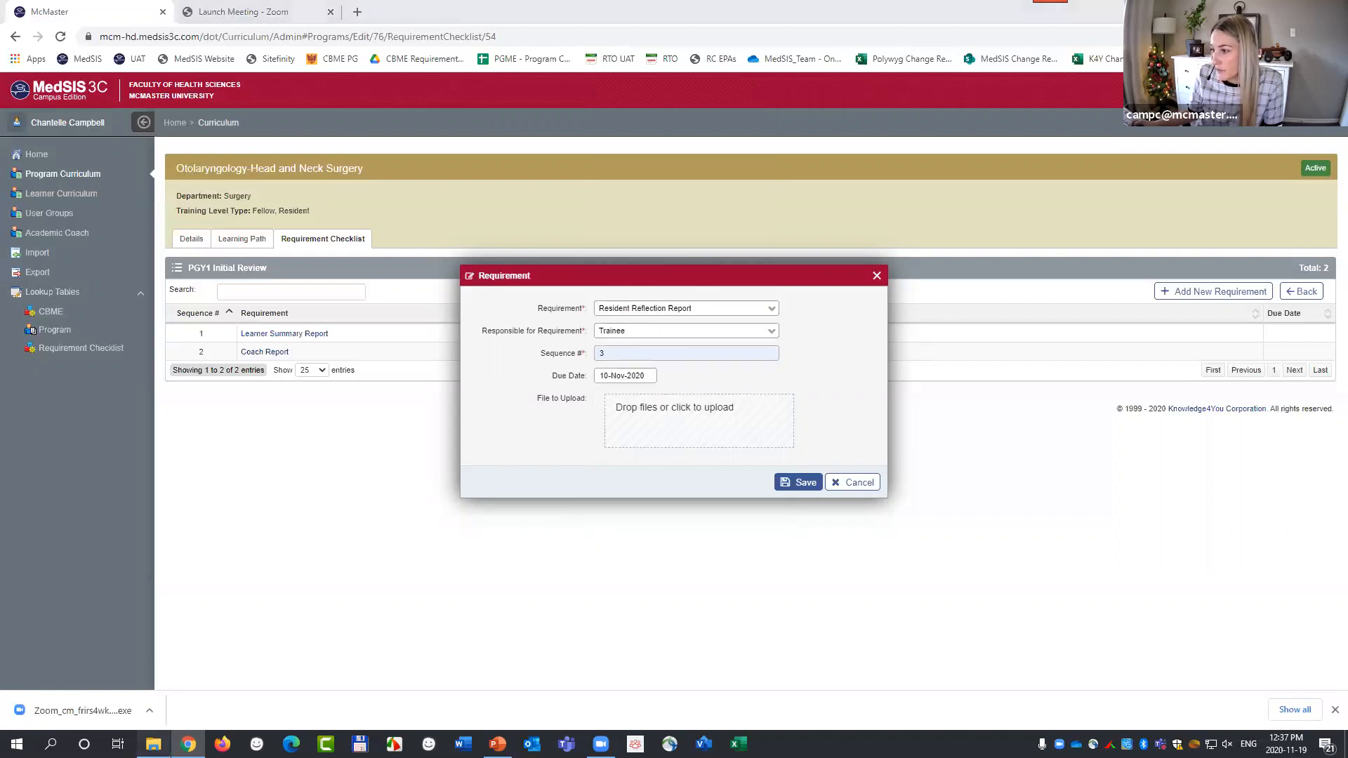
pyautogui.moveTo(1087, 298); pyautogui.dragTo(657, 428)
pyautogui.click(804, 483)
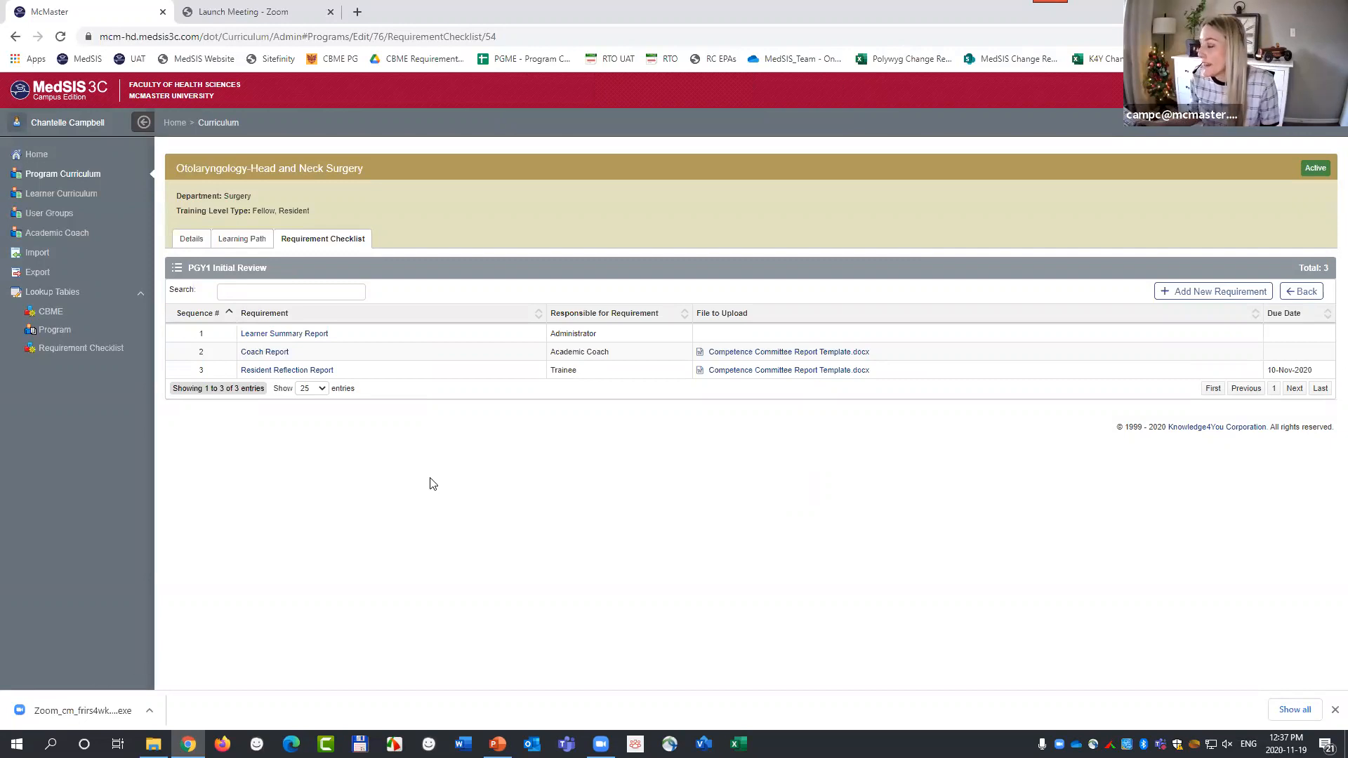
# Return to the program's checklists and view the editable details of PGY1 Initial Review, closing them without changes.
pyautogui.click(1303, 292)
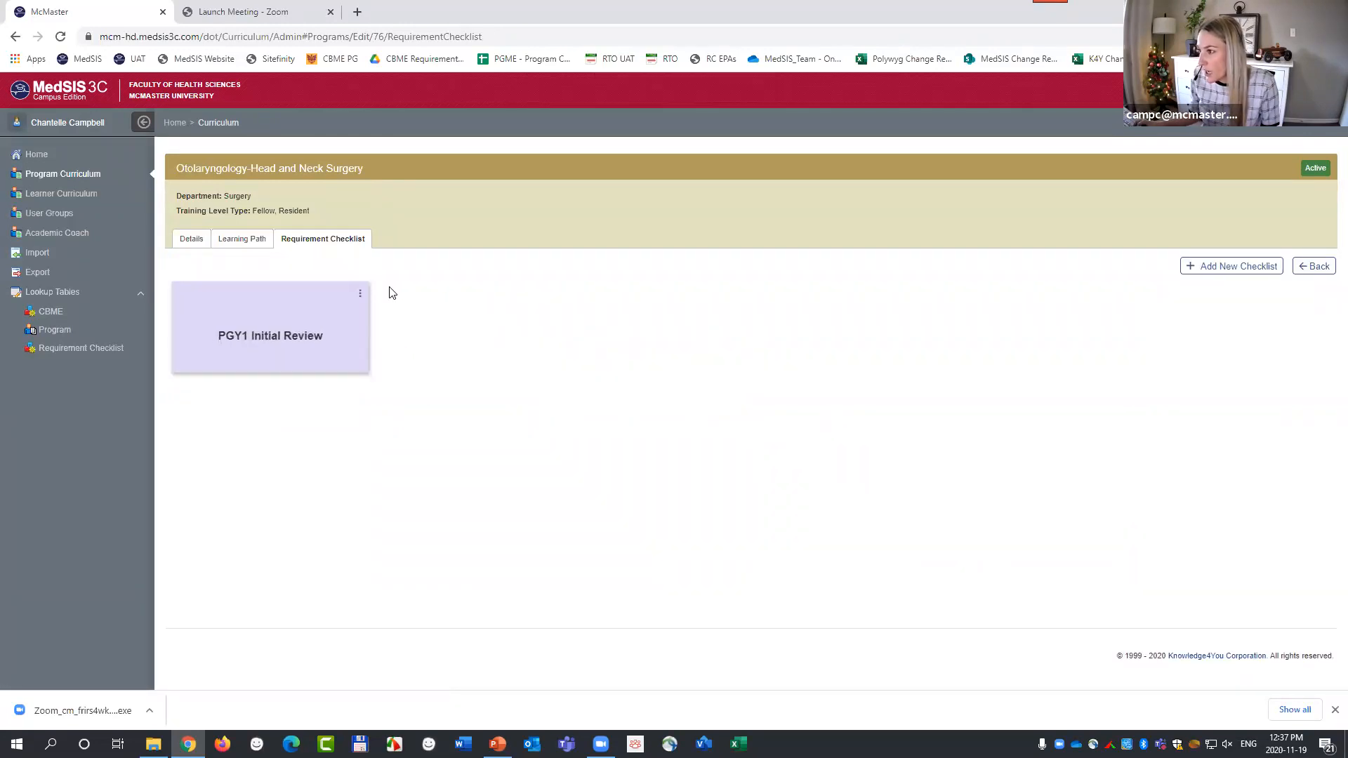
pyautogui.click(366, 299)
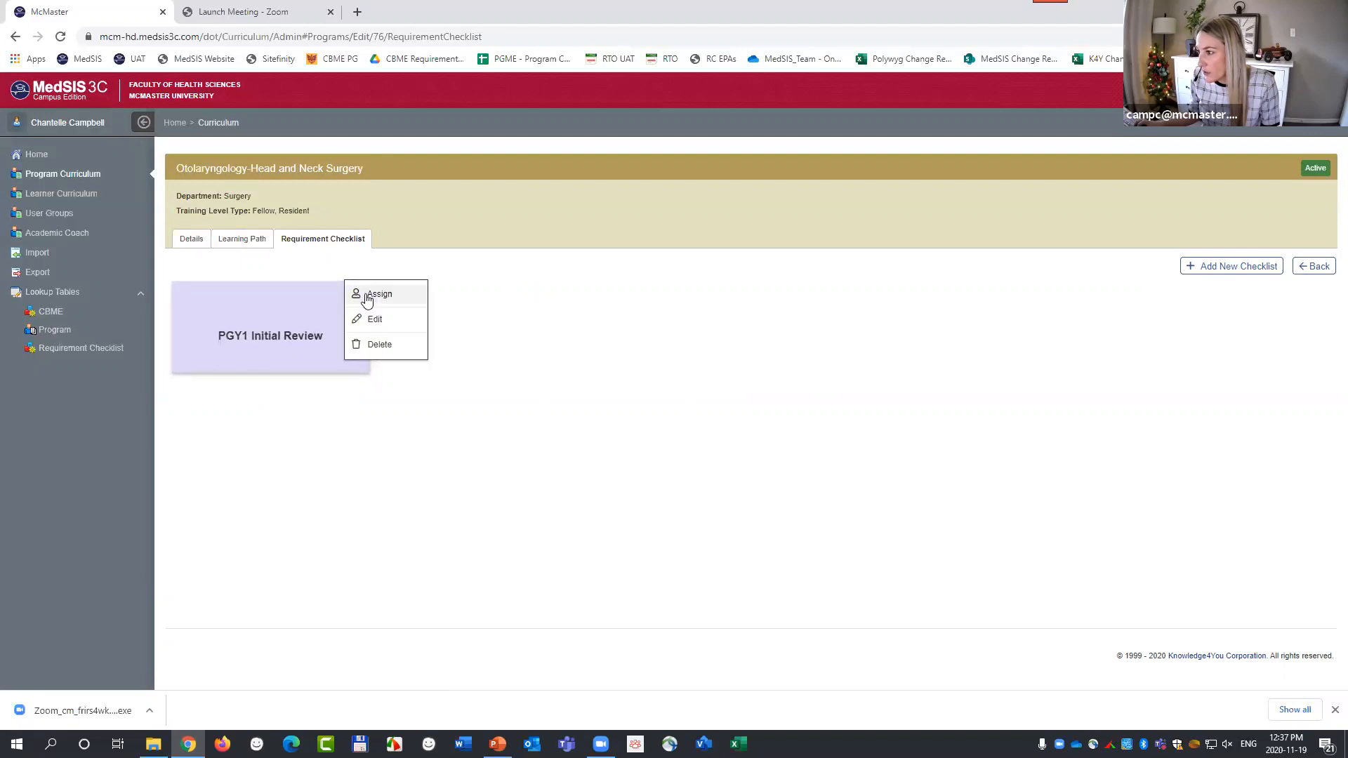
pyautogui.click(365, 293)
pyautogui.click(366, 294)
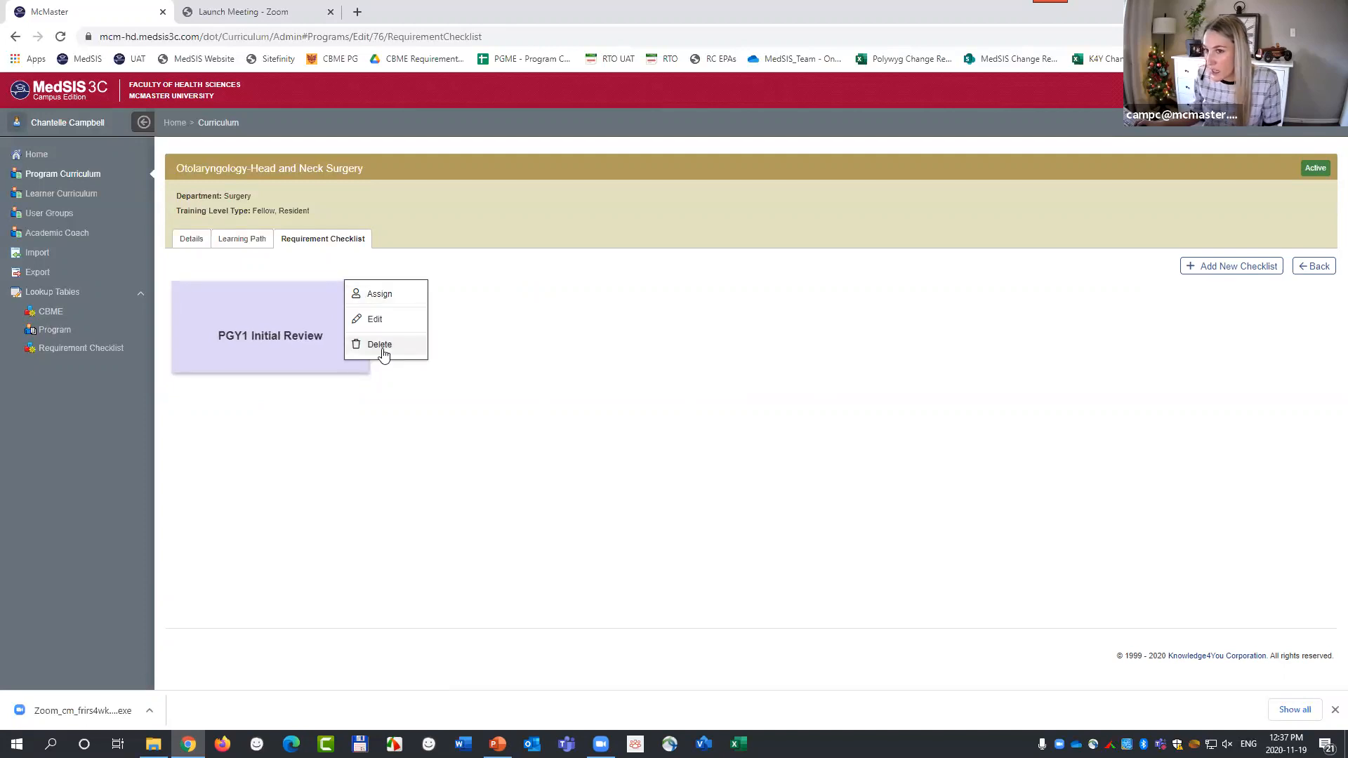
pyautogui.click(375, 321)
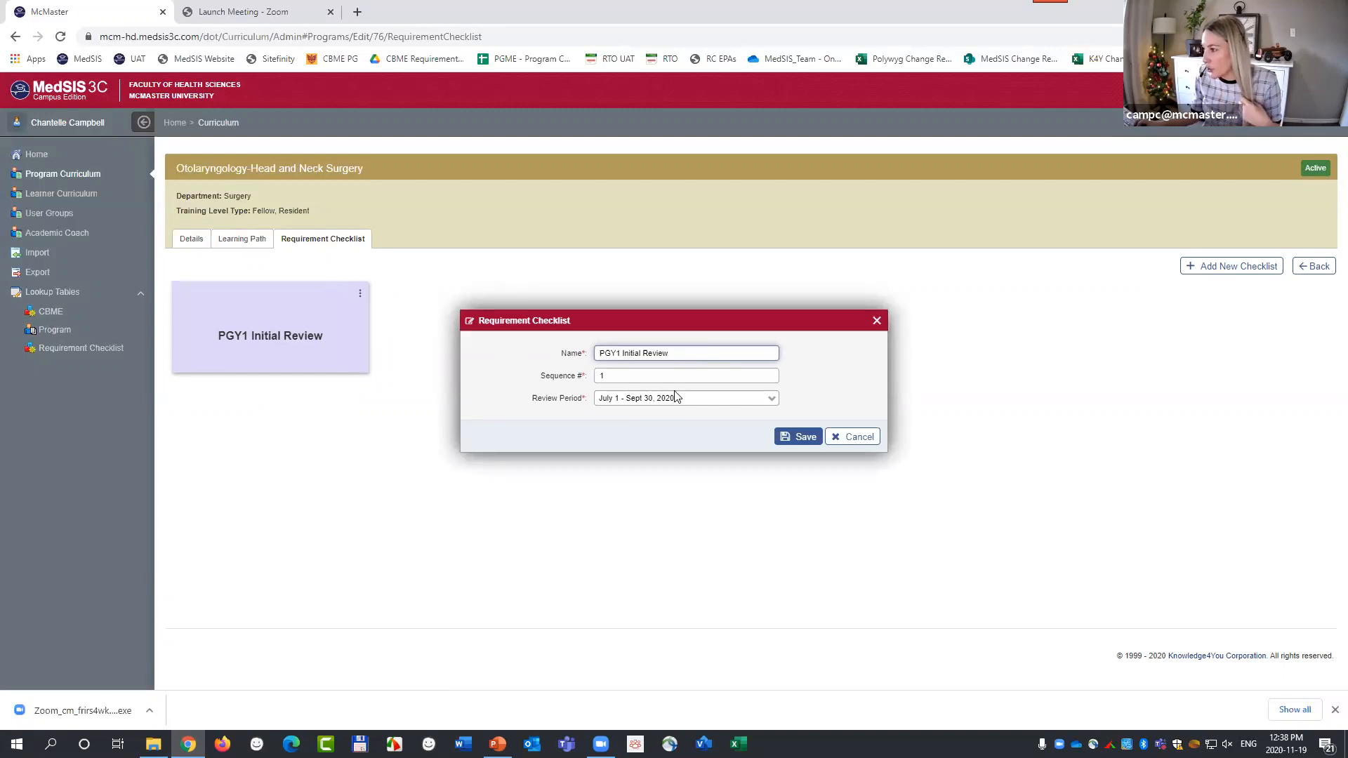
pyautogui.click(877, 321)
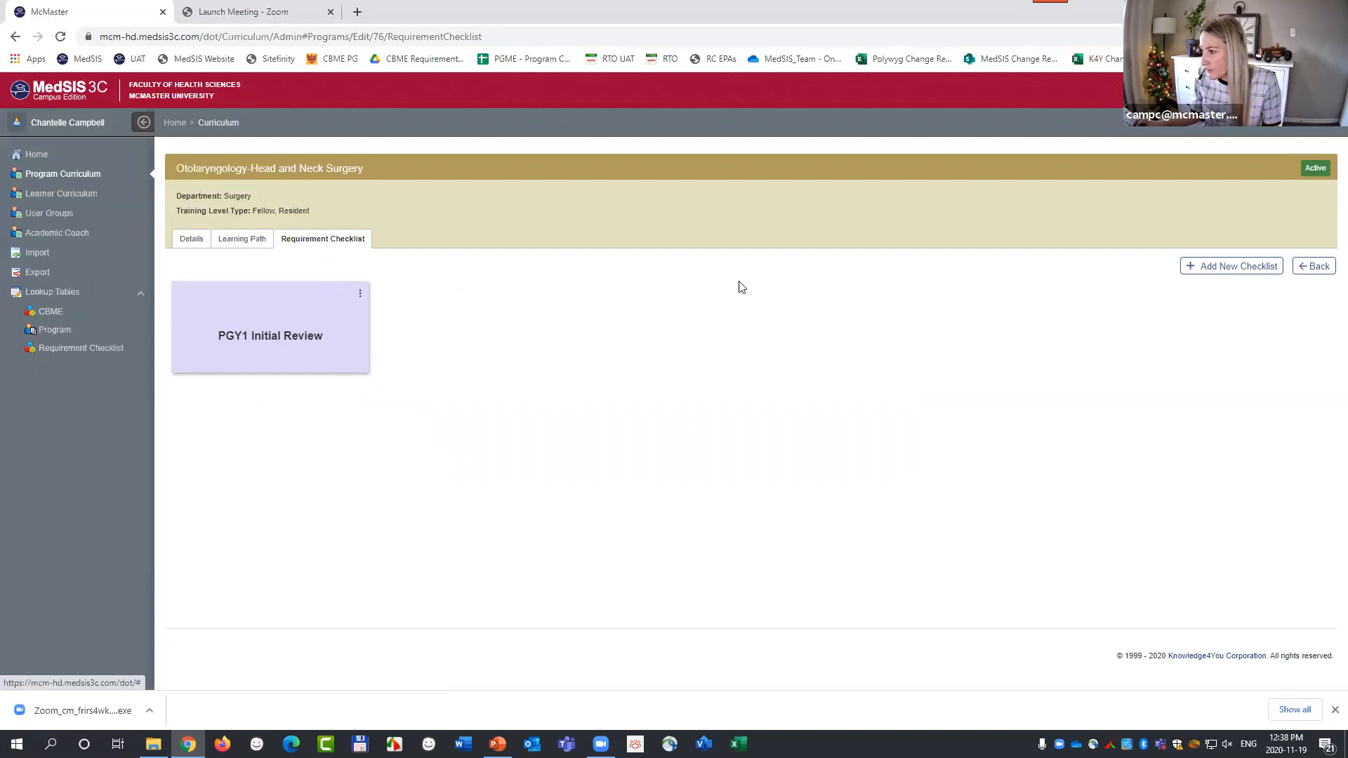
# Assign the PGY1 Initial Review checklist to the trainee, searching for them by name.
pyautogui.click(364, 294)
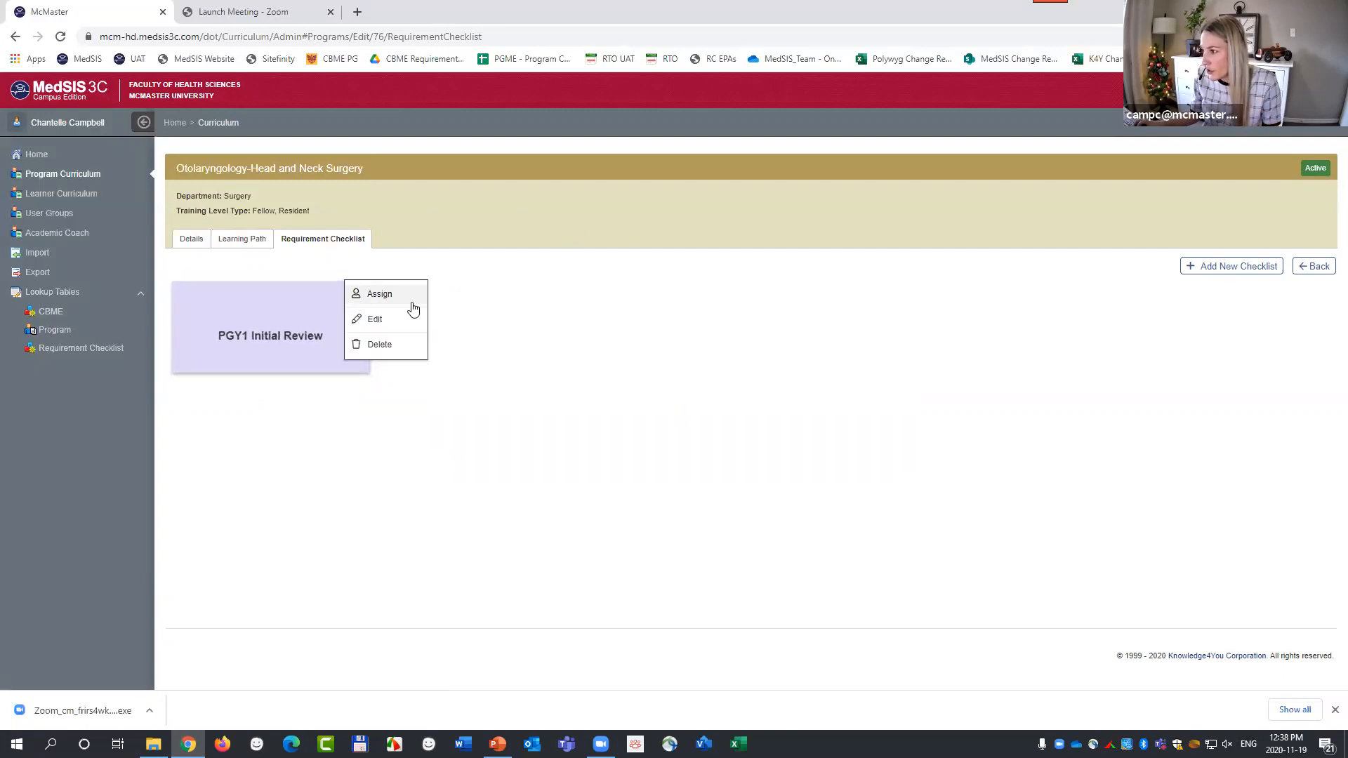
pyautogui.click(387, 297)
pyautogui.click(646, 300)
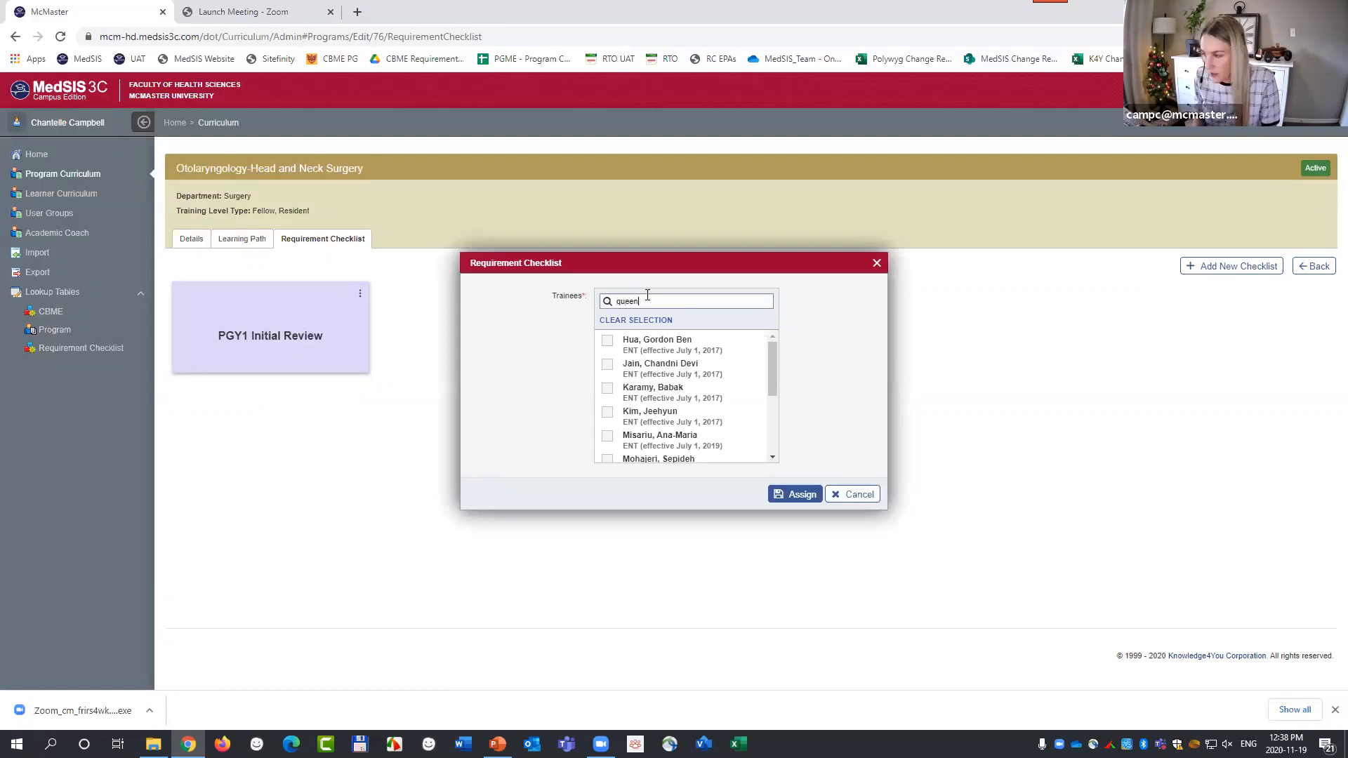
pyautogui.click(607, 340)
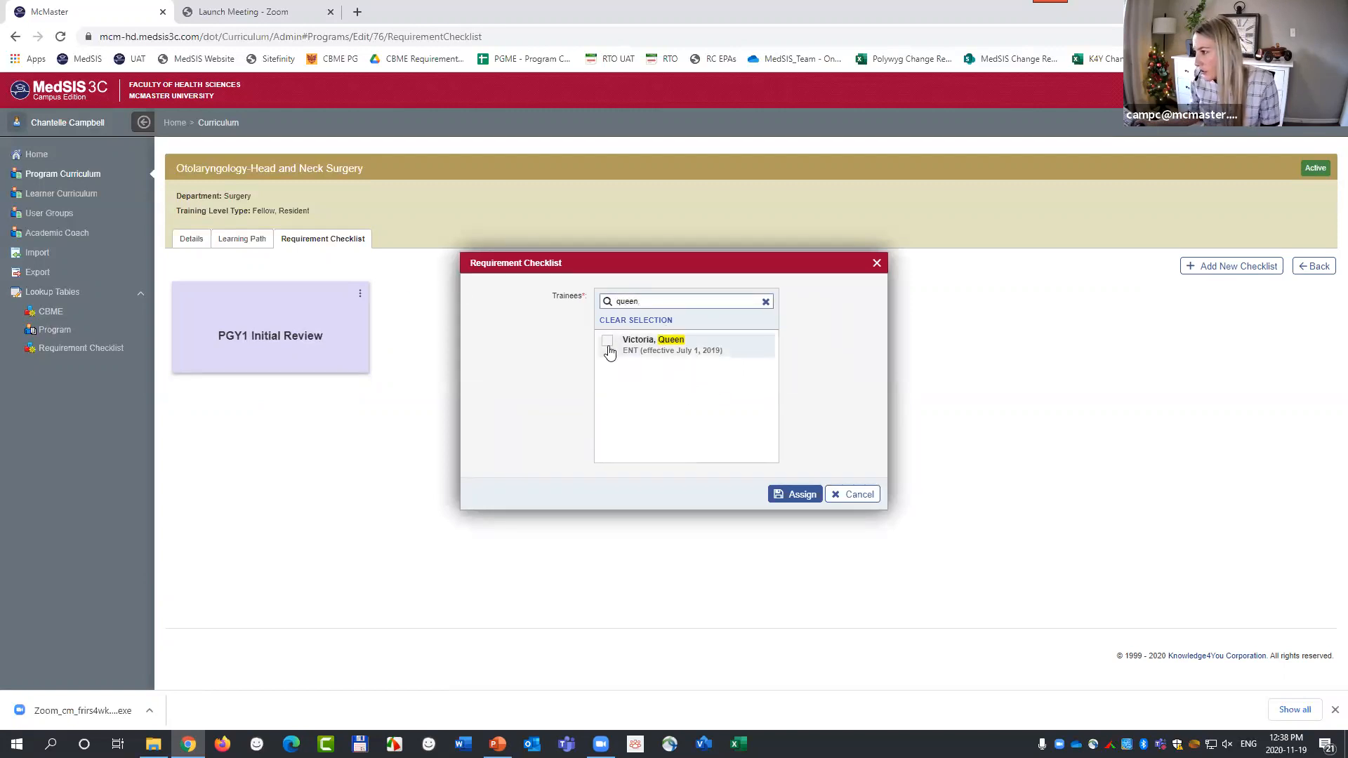
pyautogui.click(796, 495)
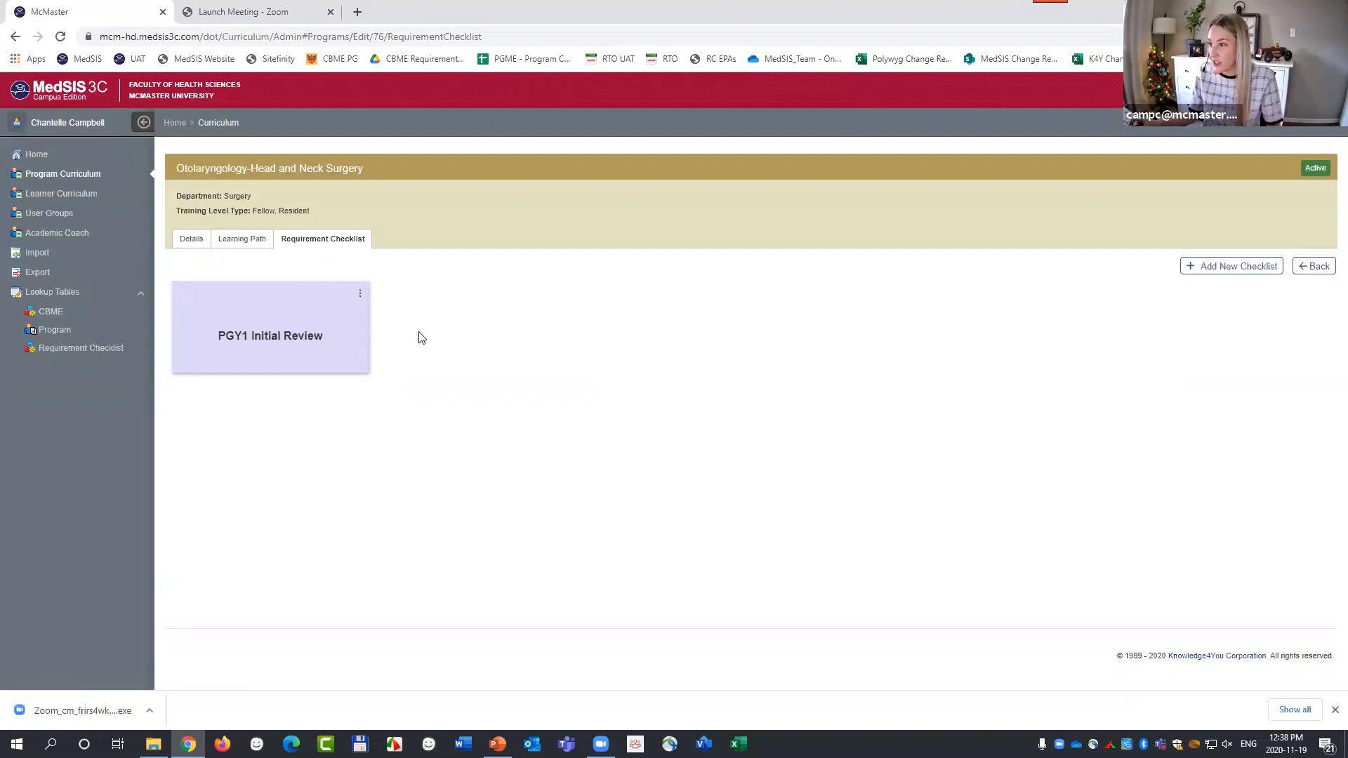
# Open the trainee's Otolaryngology-Head and Neck Surgery record in Learner Curriculum, show its Review Dashboard and dismiss the downloads bar.
pyautogui.click(85, 197)
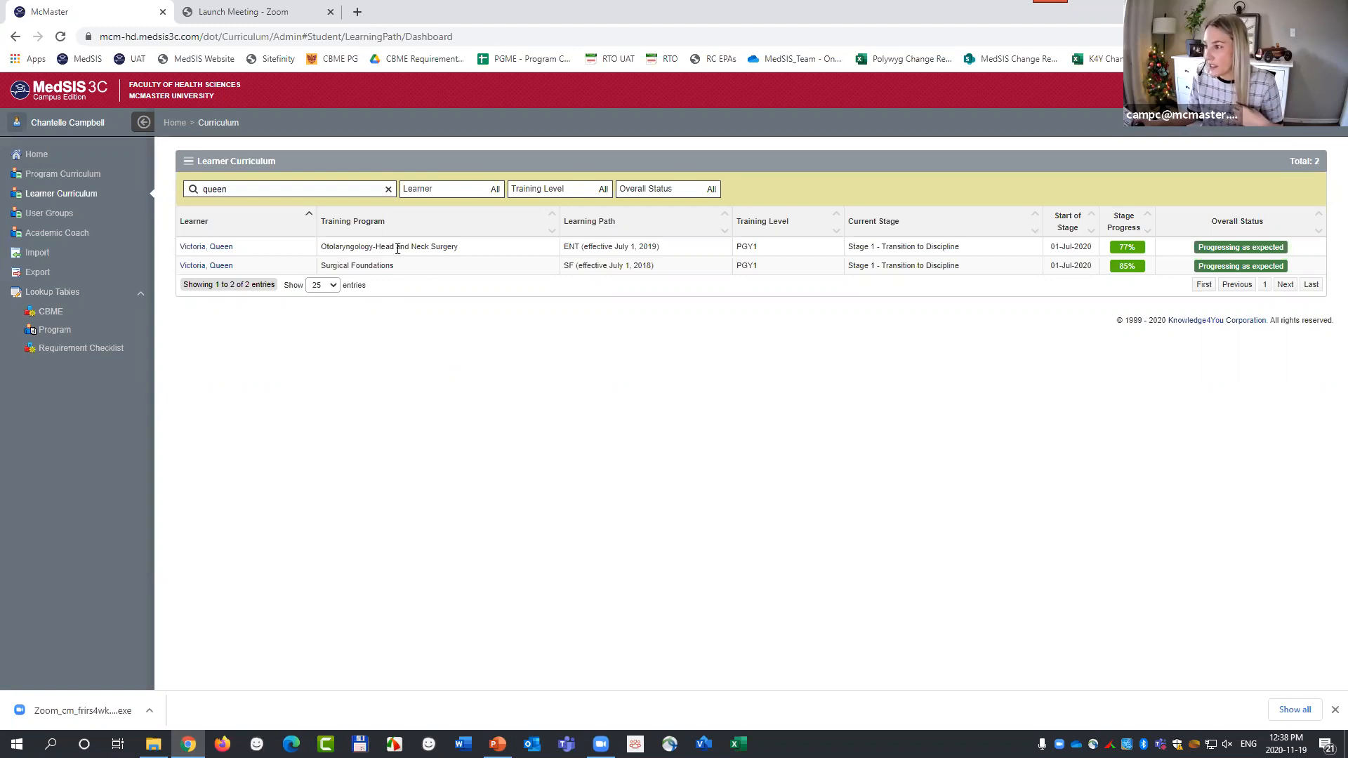
pyautogui.click(220, 249)
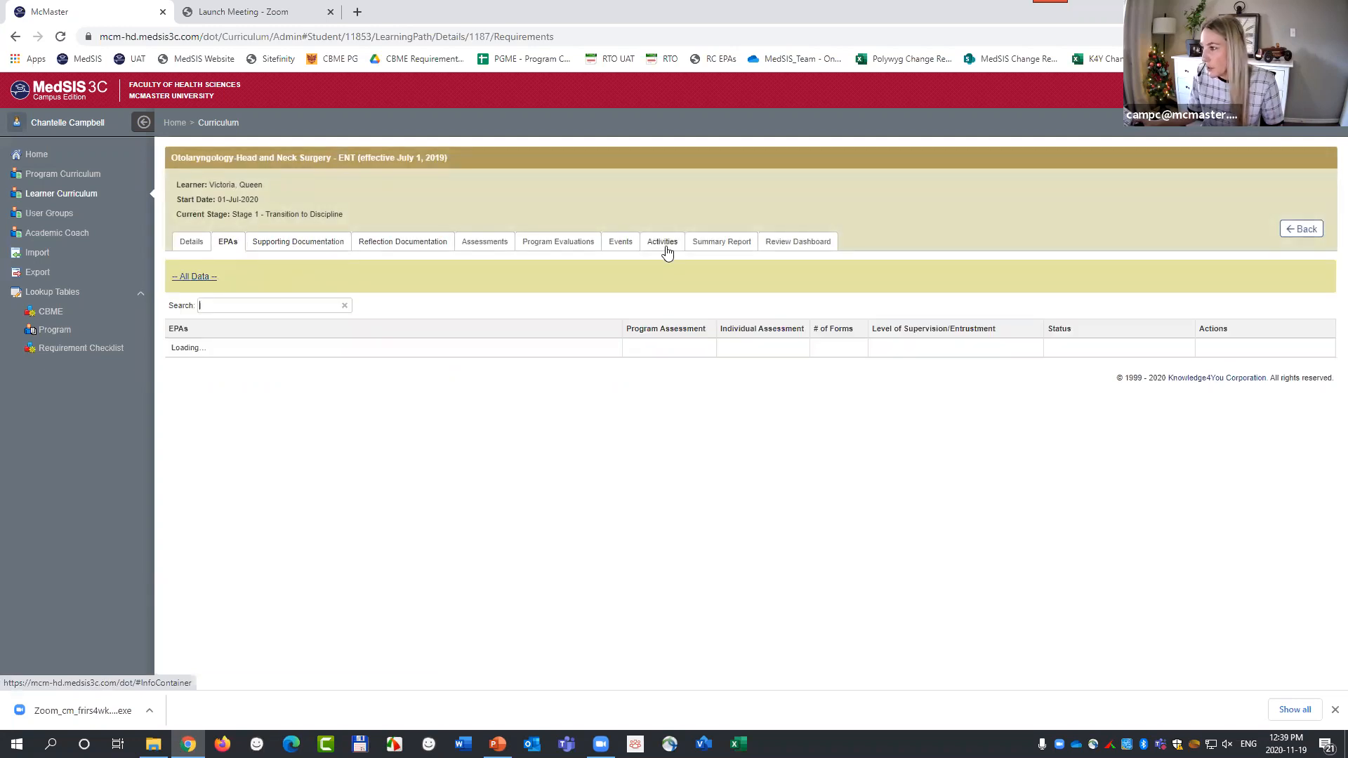
pyautogui.click(797, 243)
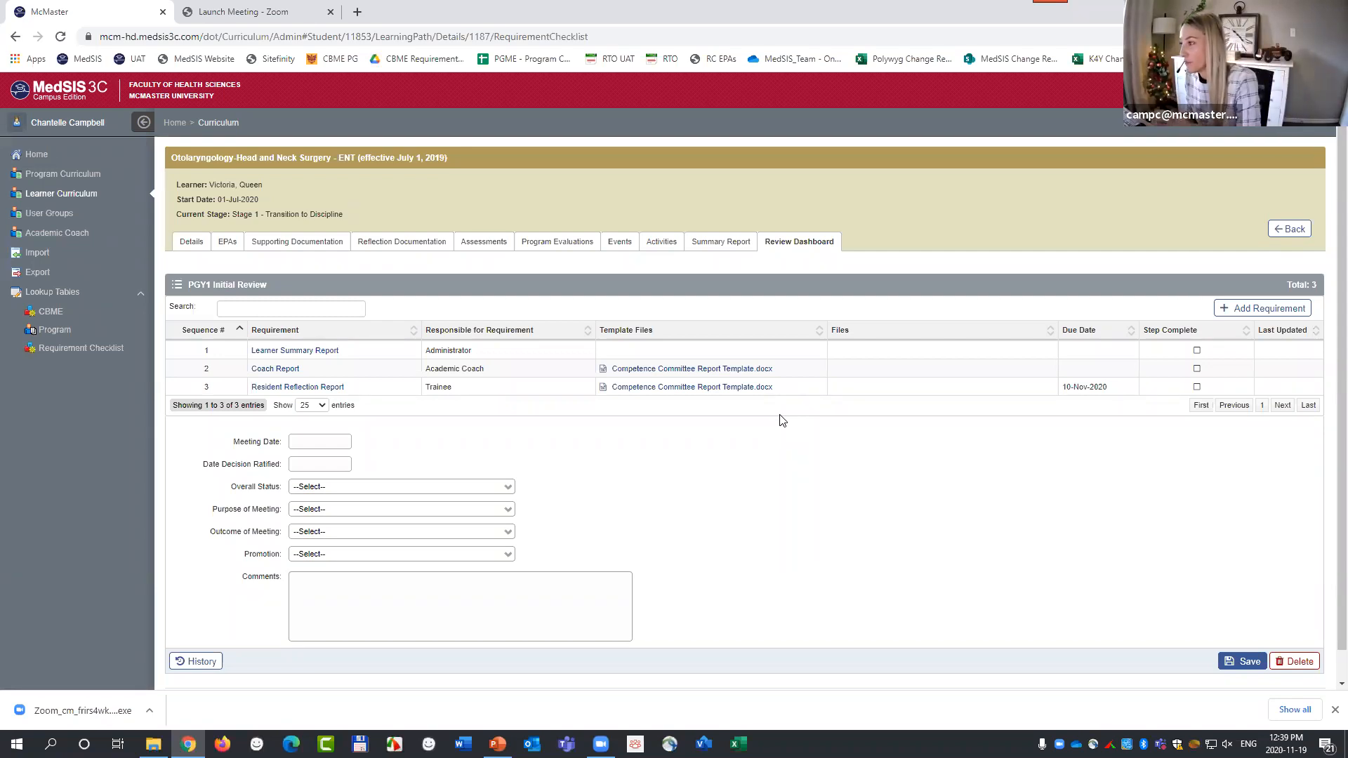
pyautogui.click(1333, 710)
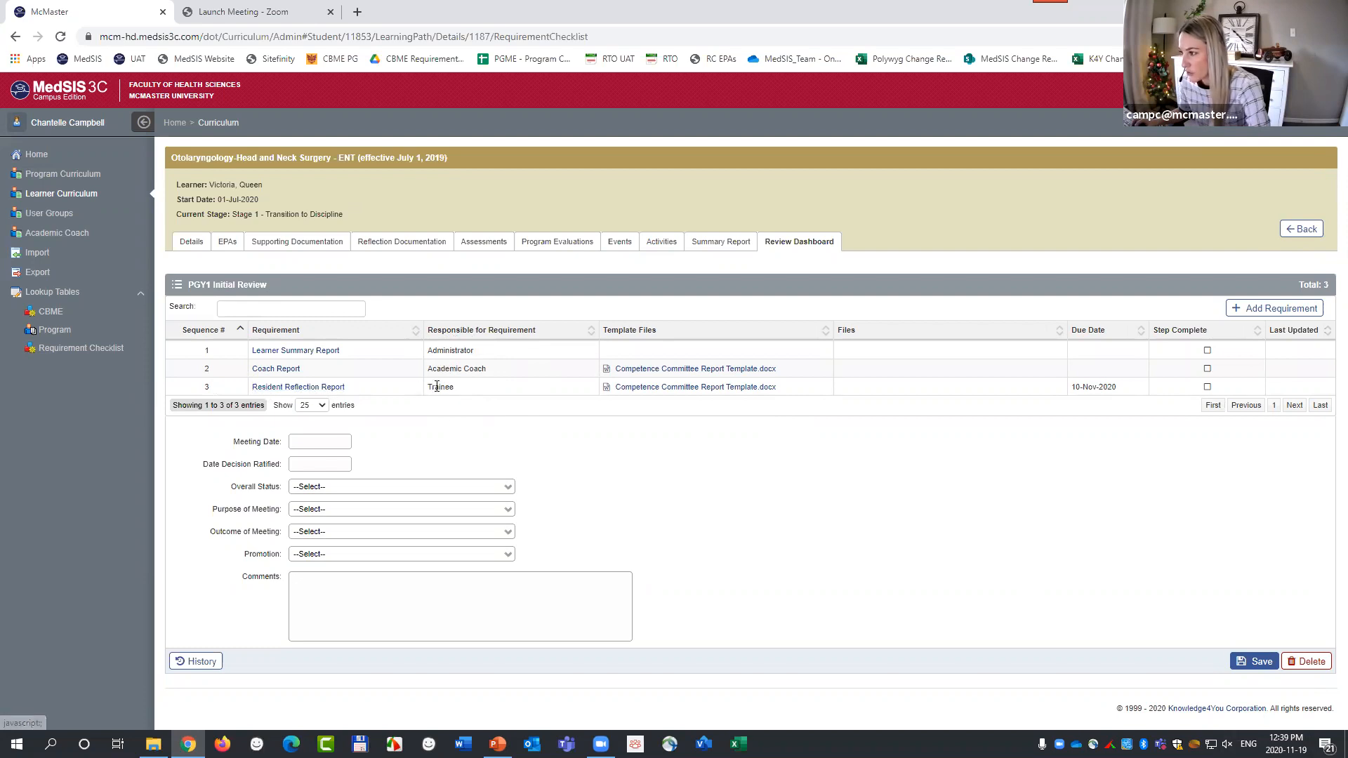
# Download the Competence Committee Report Template file of the Resident Reflection Report and open it in Word with editing enabled.
pyautogui.click(685, 391)
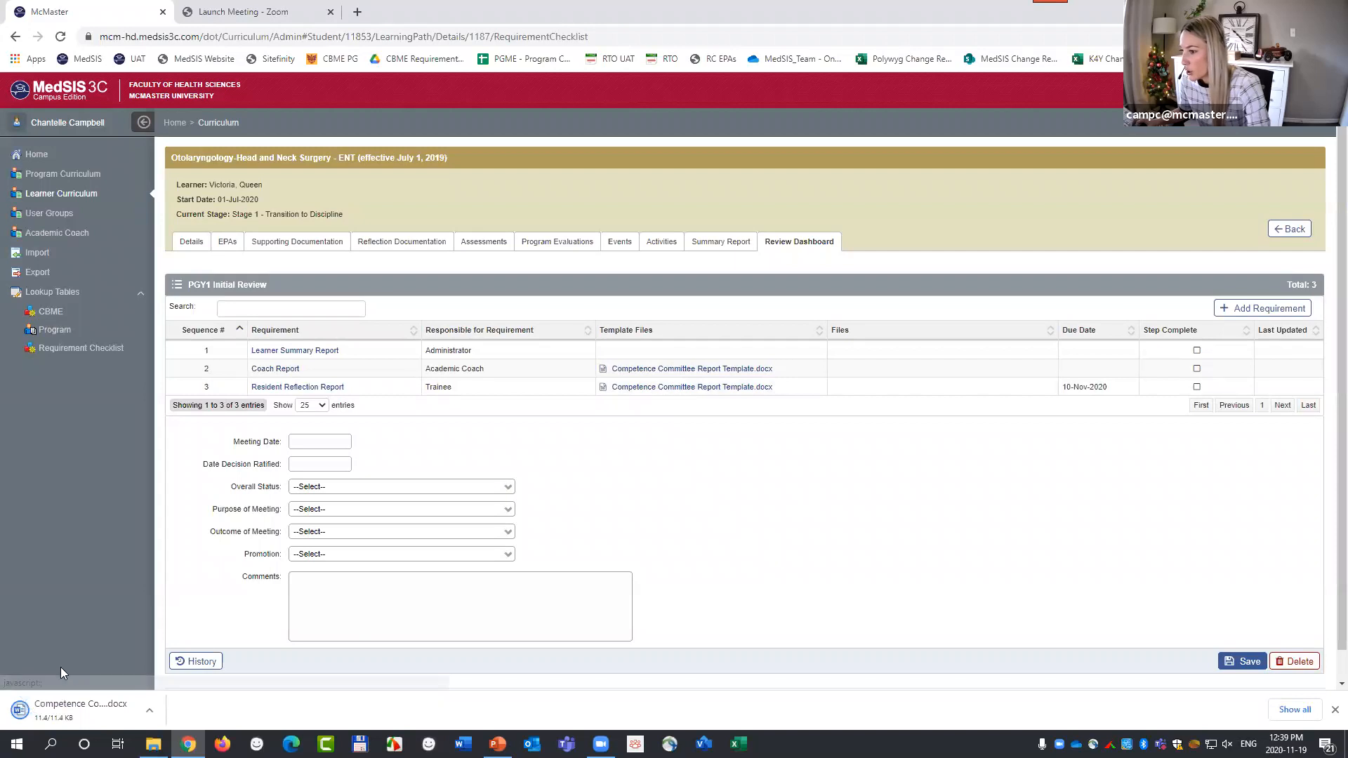
pyautogui.click(62, 714)
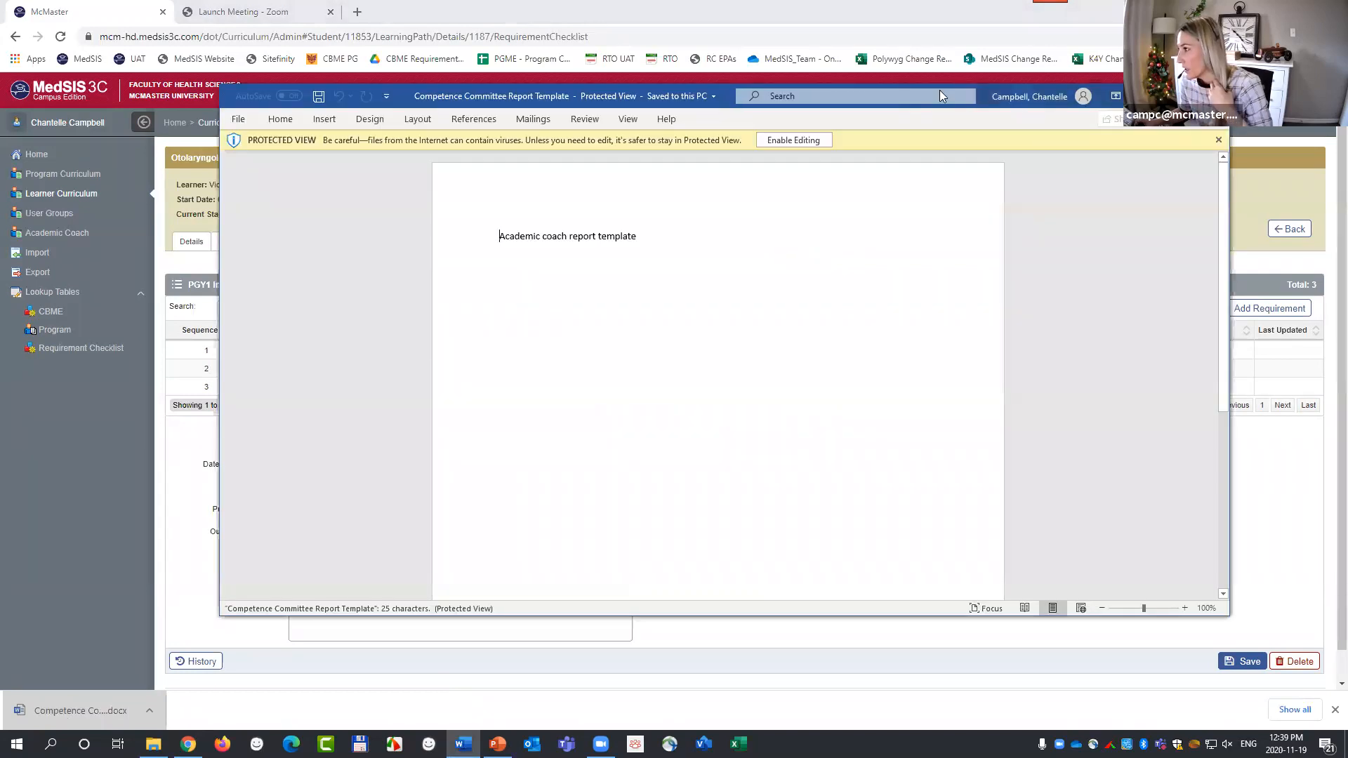
pyautogui.click(795, 140)
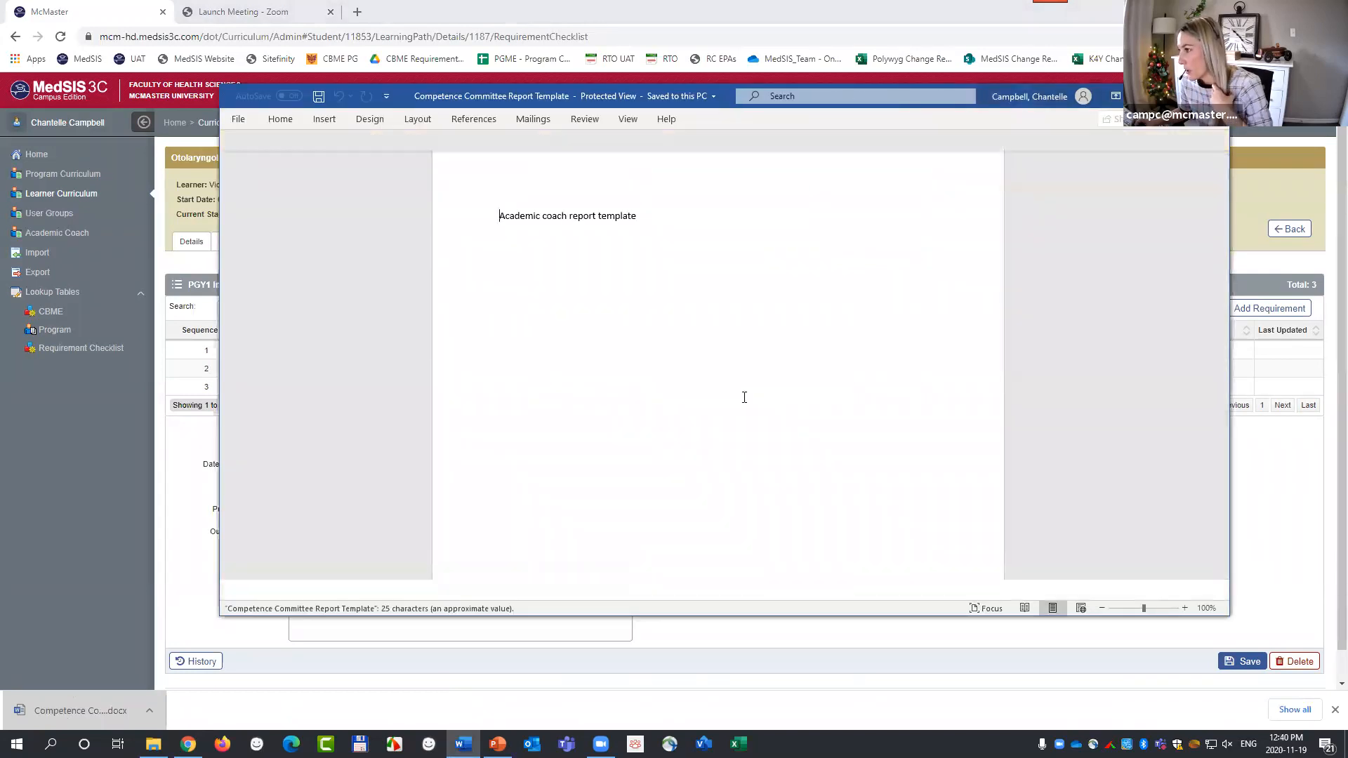
# Add the line "Fill it in" below the existing template text and save the document.
pyautogui.click(653, 283)
pyautogui.press('Return')
pyautogui.press('Return')
pyautogui.write('fil')
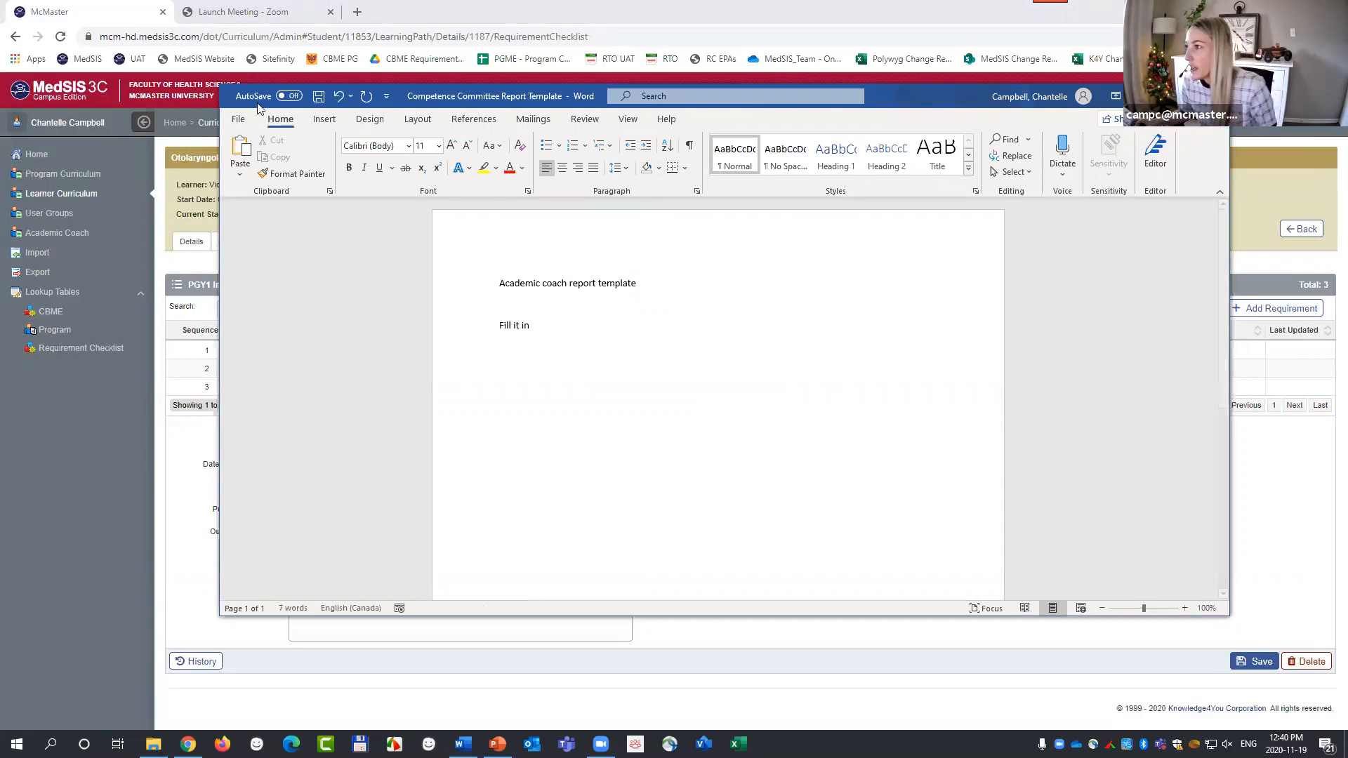
pyautogui.click(238, 119)
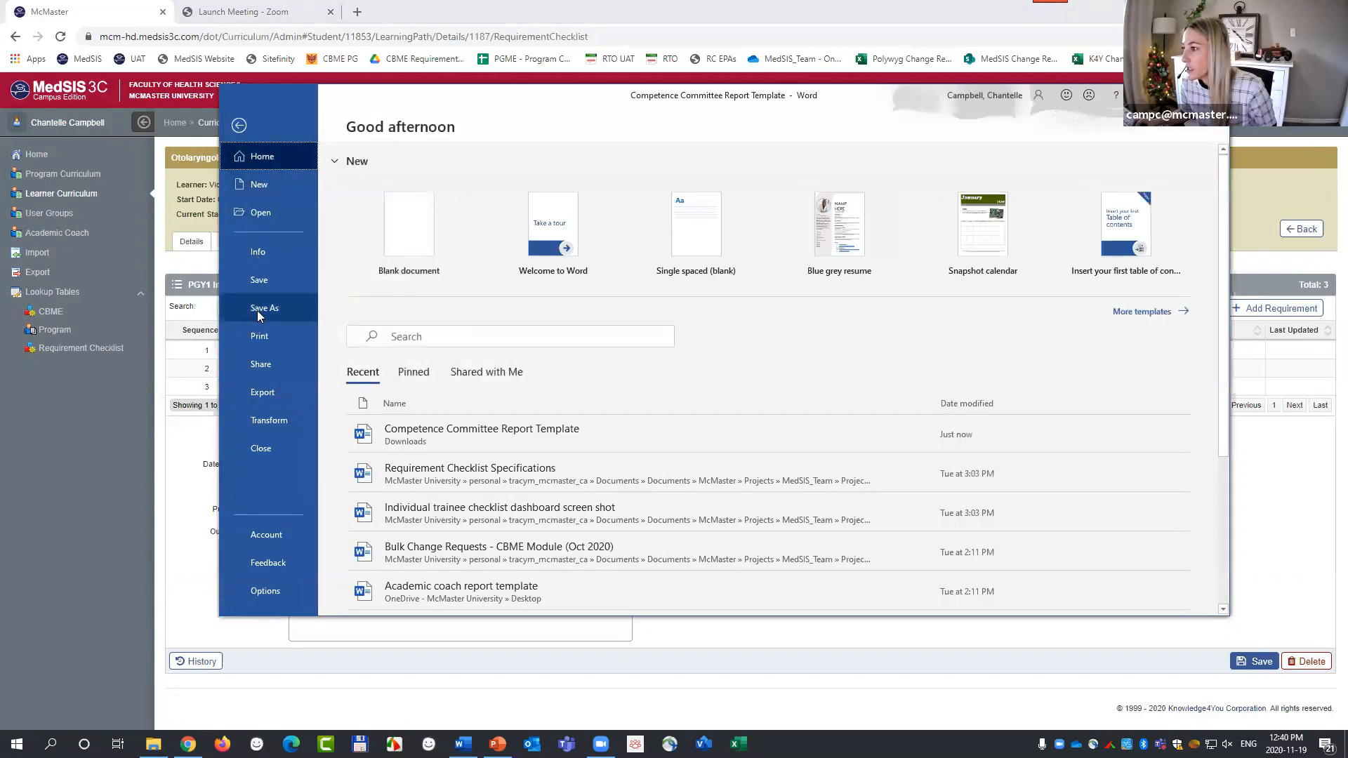
pyautogui.click(248, 287)
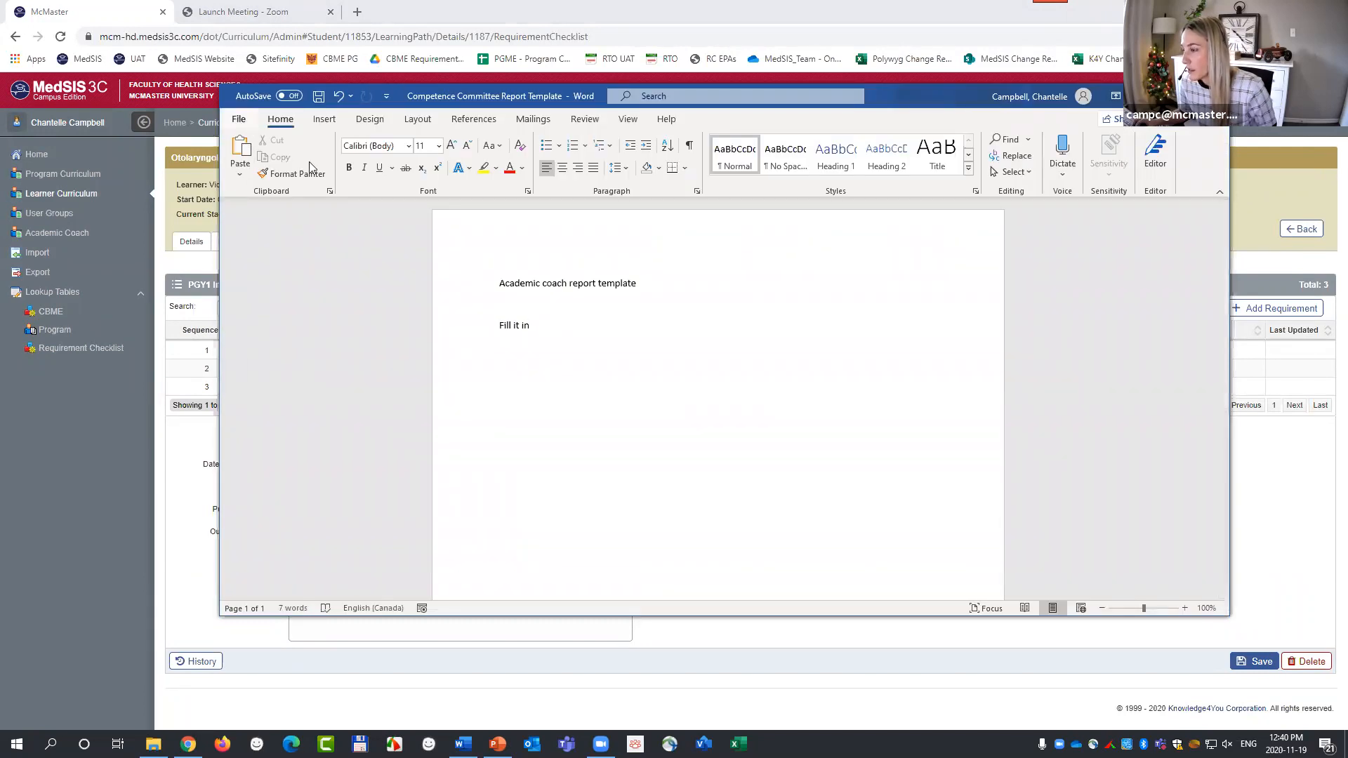
# Save a copy of the document to the Desktop folder as Competence Committee Report 1 and close Word.
pyautogui.click(238, 118)
pyautogui.click(267, 312)
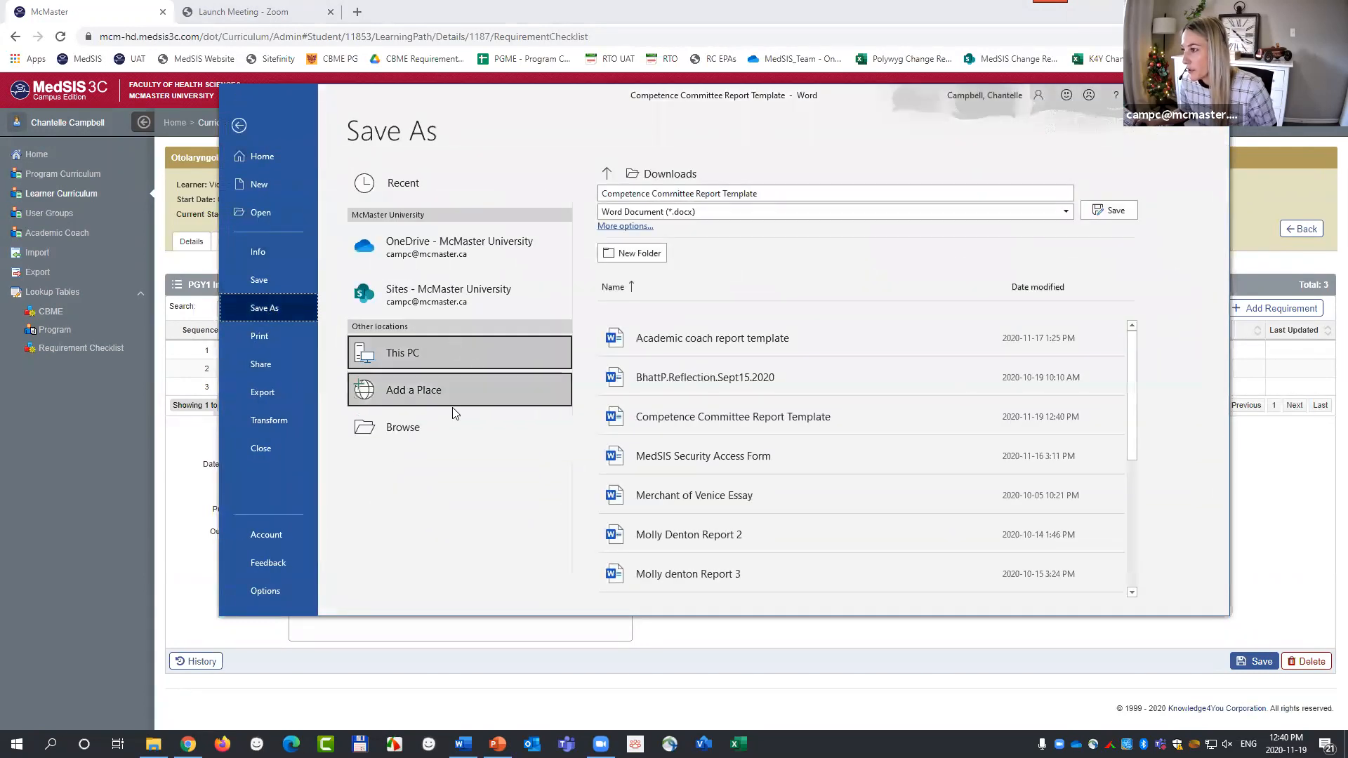
pyautogui.click(399, 428)
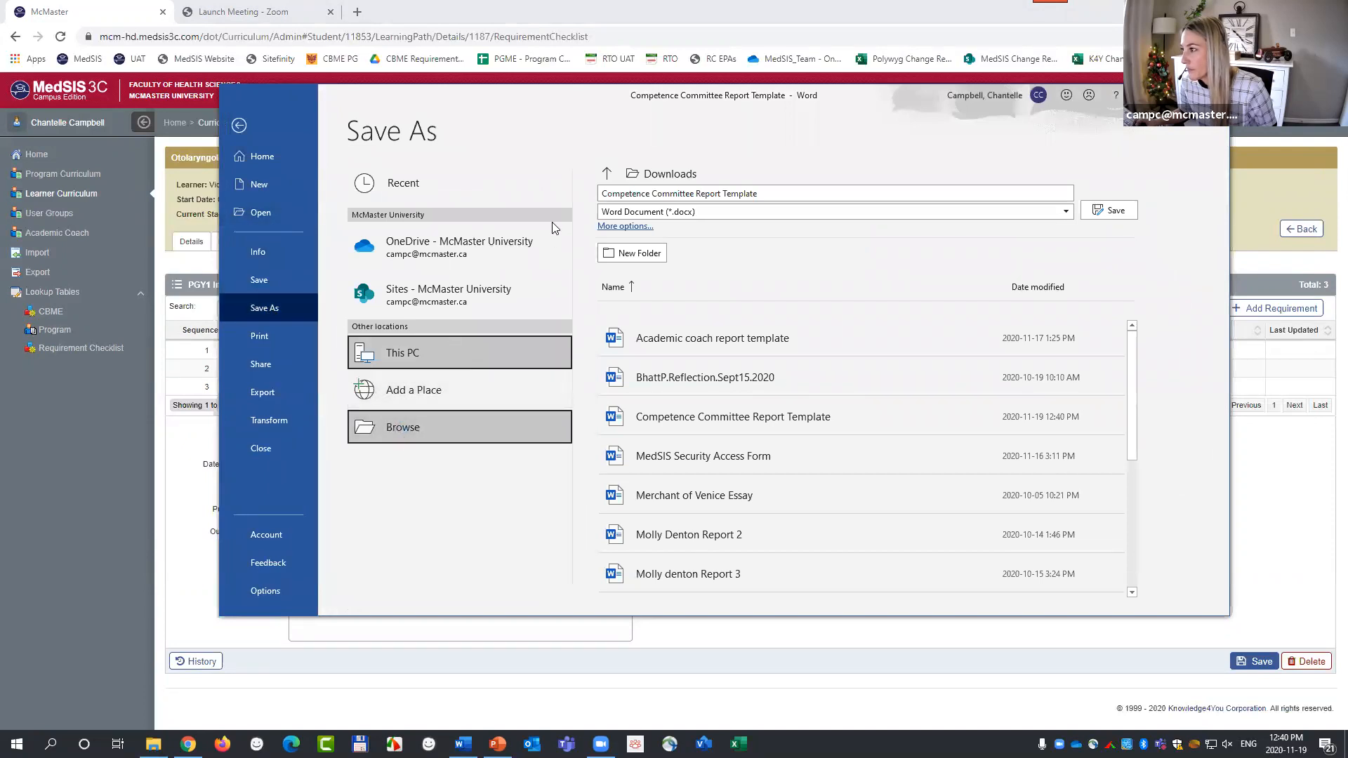
pyautogui.scroll(3, 281, 176)
pyautogui.click(278, 193)
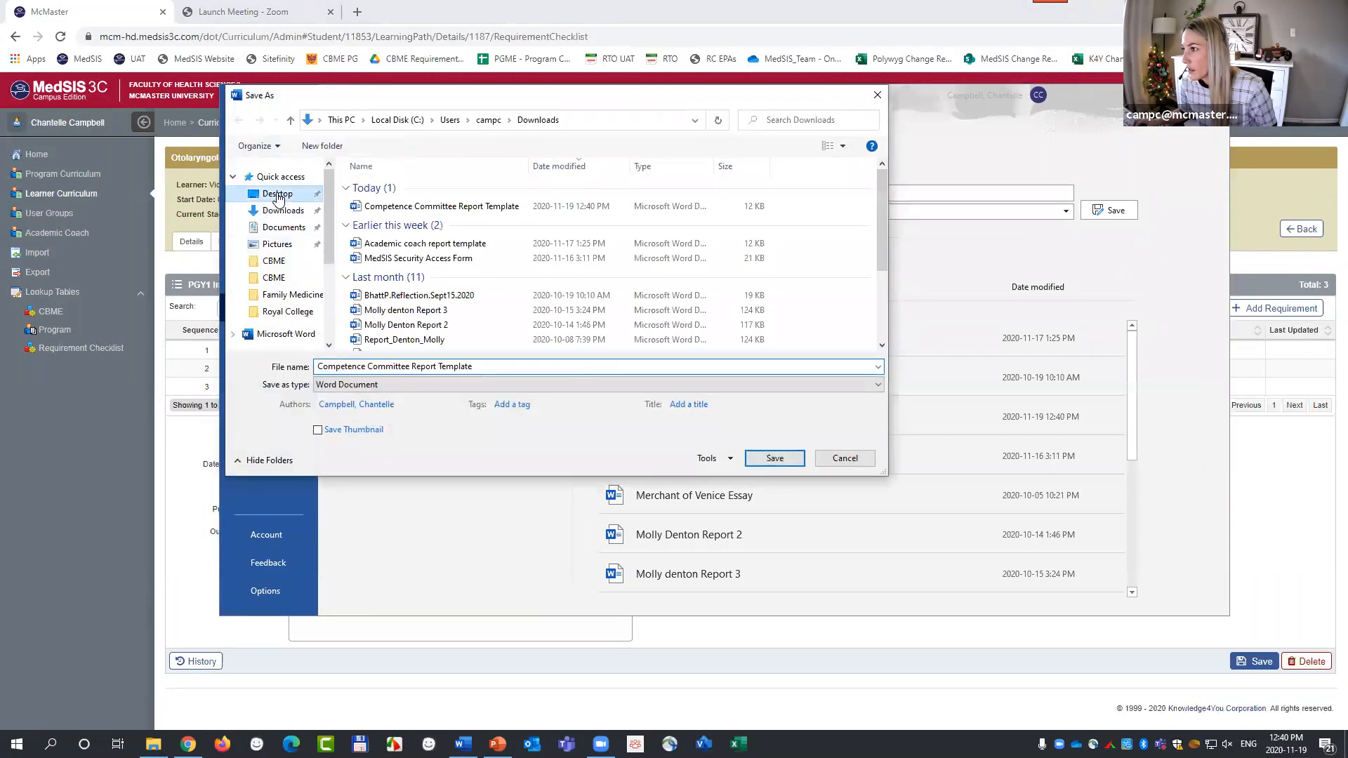
pyautogui.doubleClick(484, 366)
pyautogui.write('1')
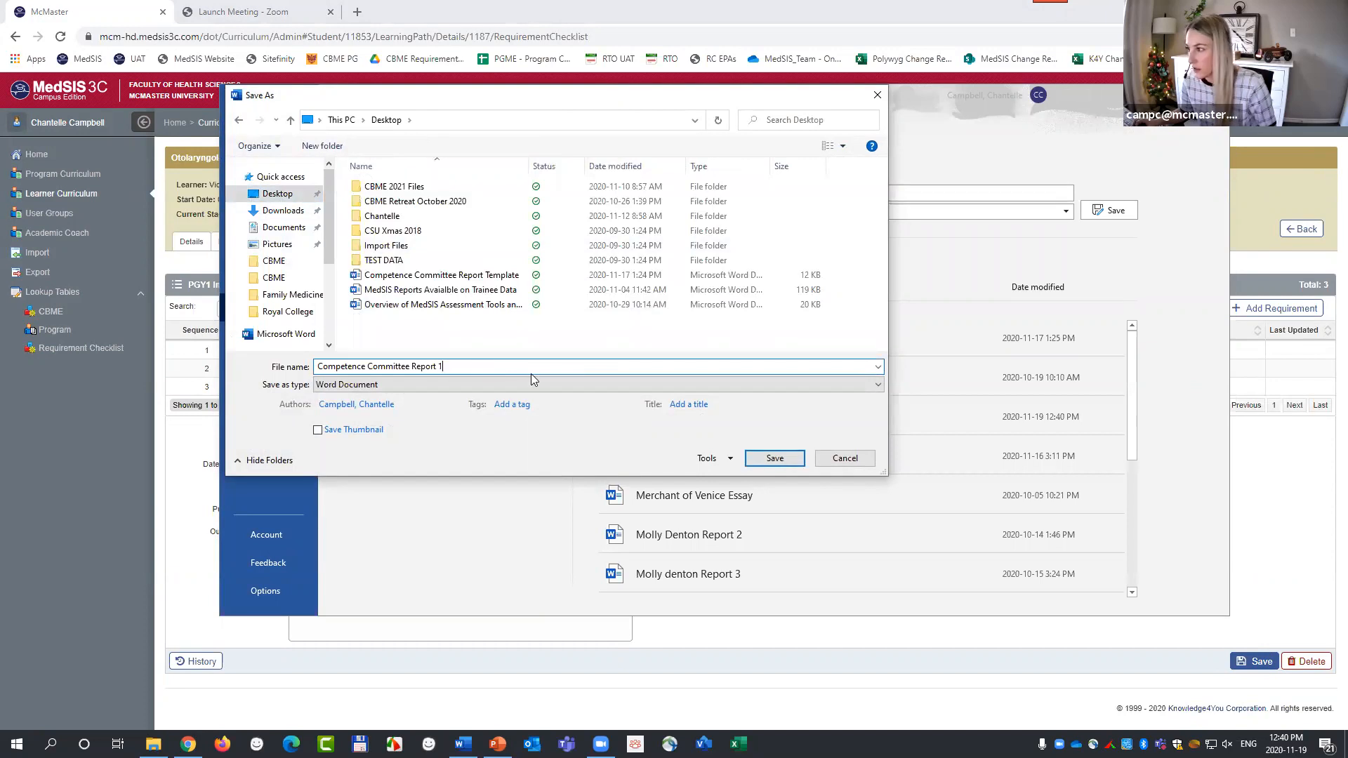
pyautogui.click(772, 461)
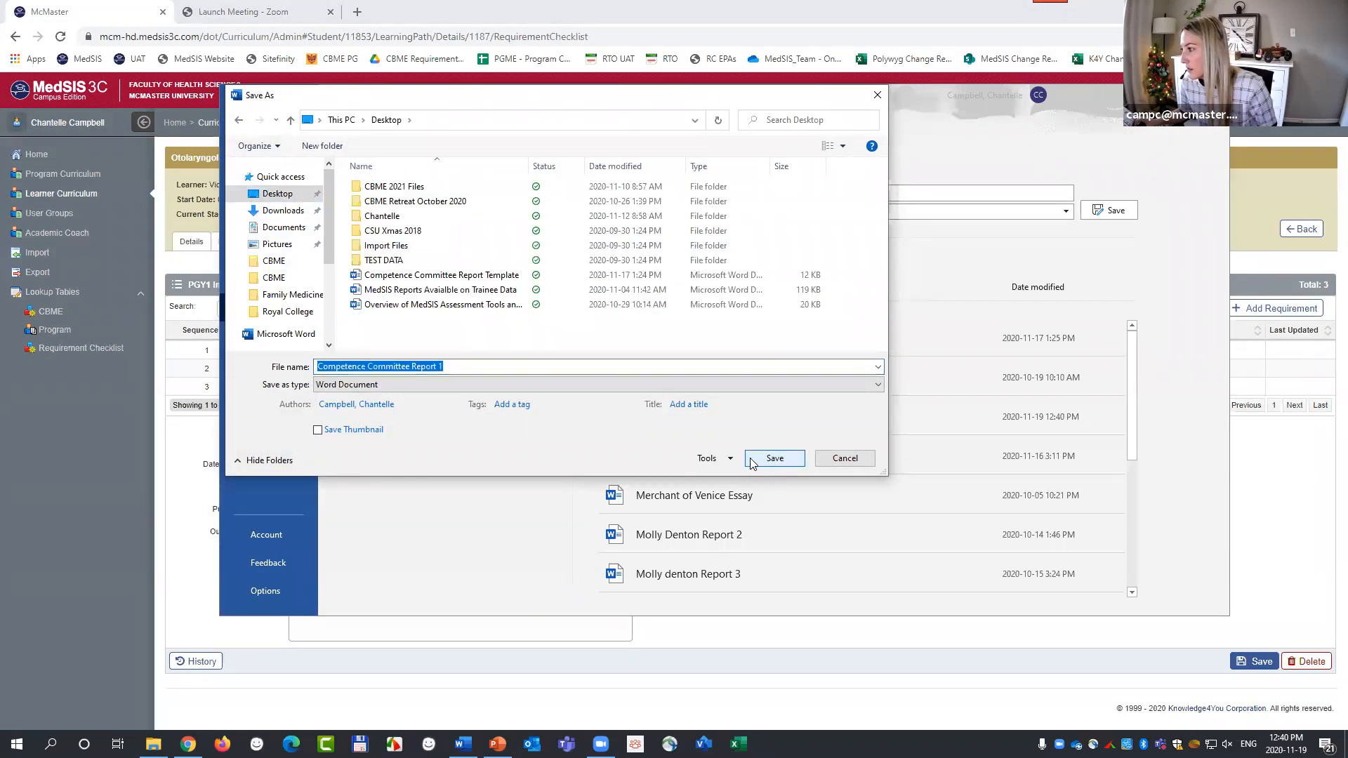
pyautogui.click(773, 459)
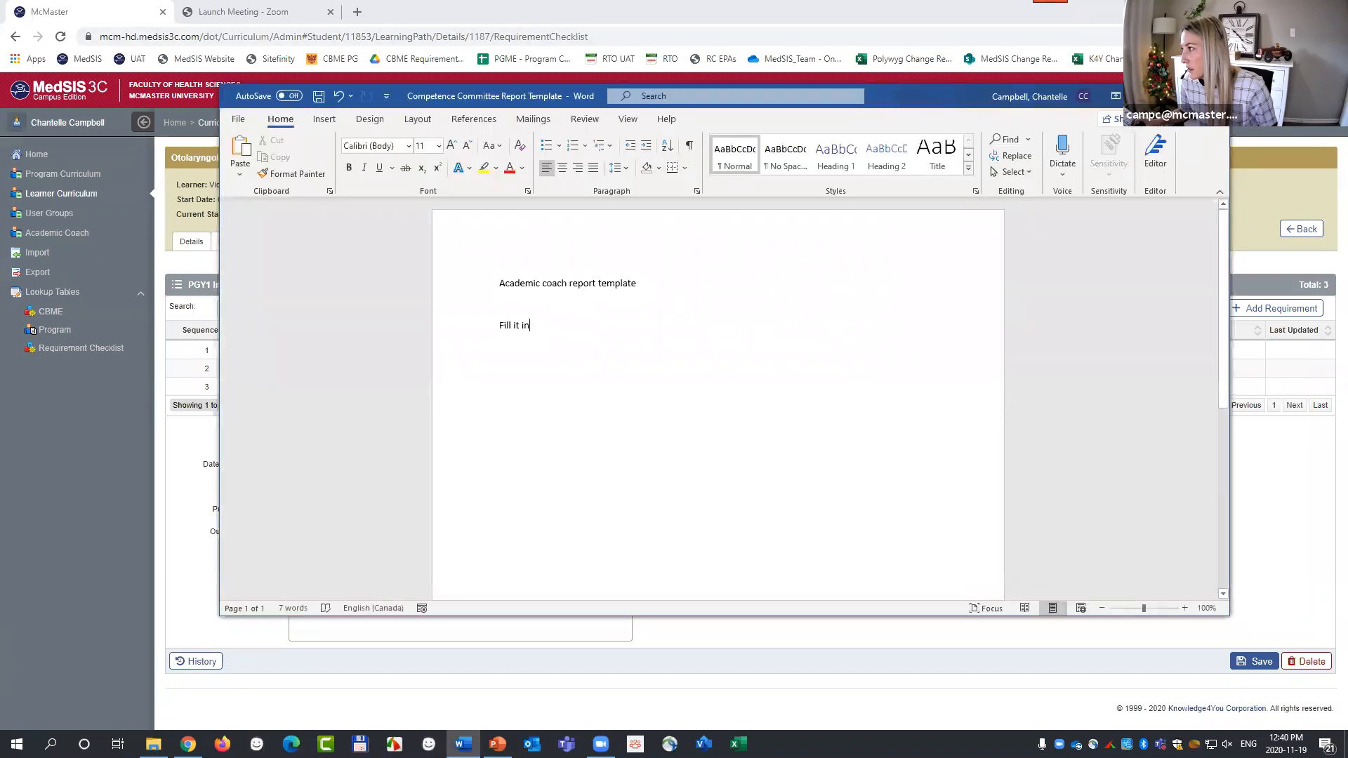
pyautogui.click(1214, 97)
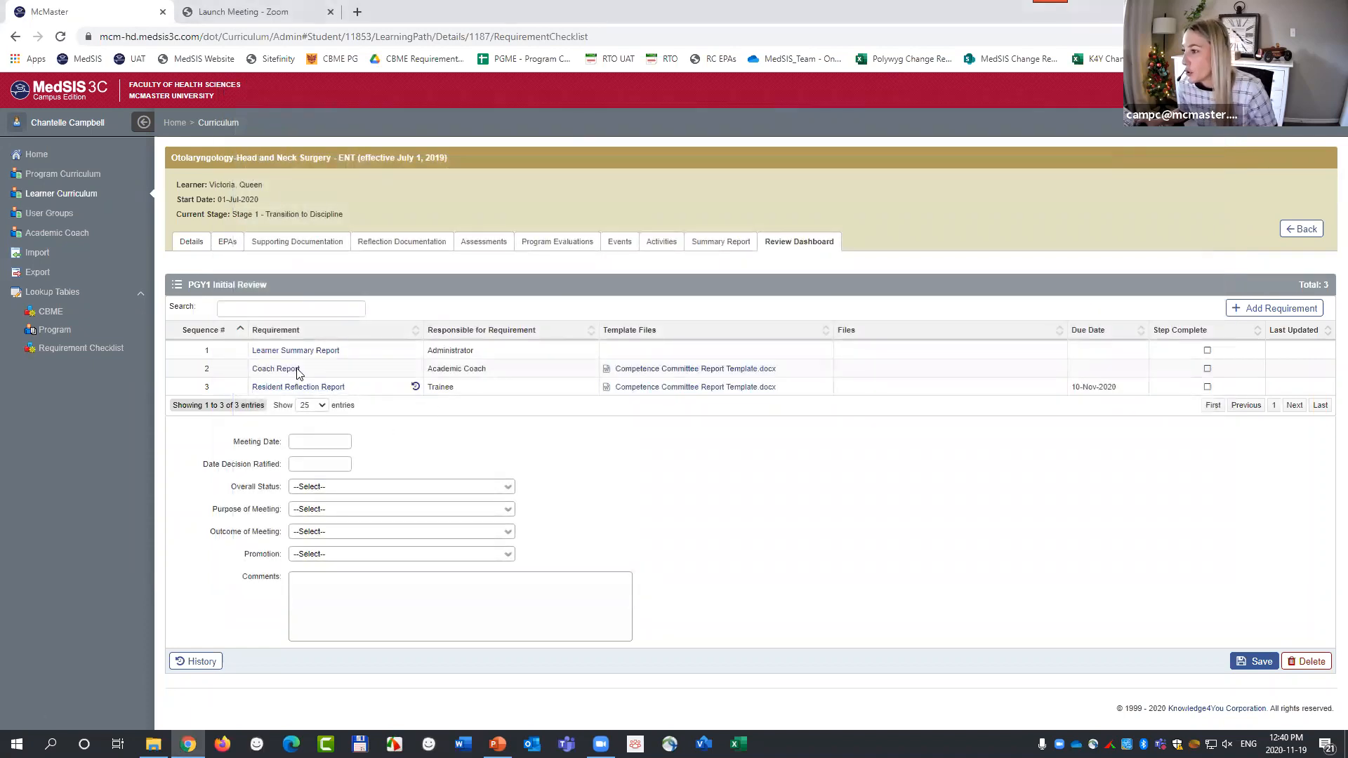
# Attach Competence Committee Report 1 from the Desktop folder to the Files of the Resident Reflection Report requirement and save it.
pyautogui.click(267, 390)
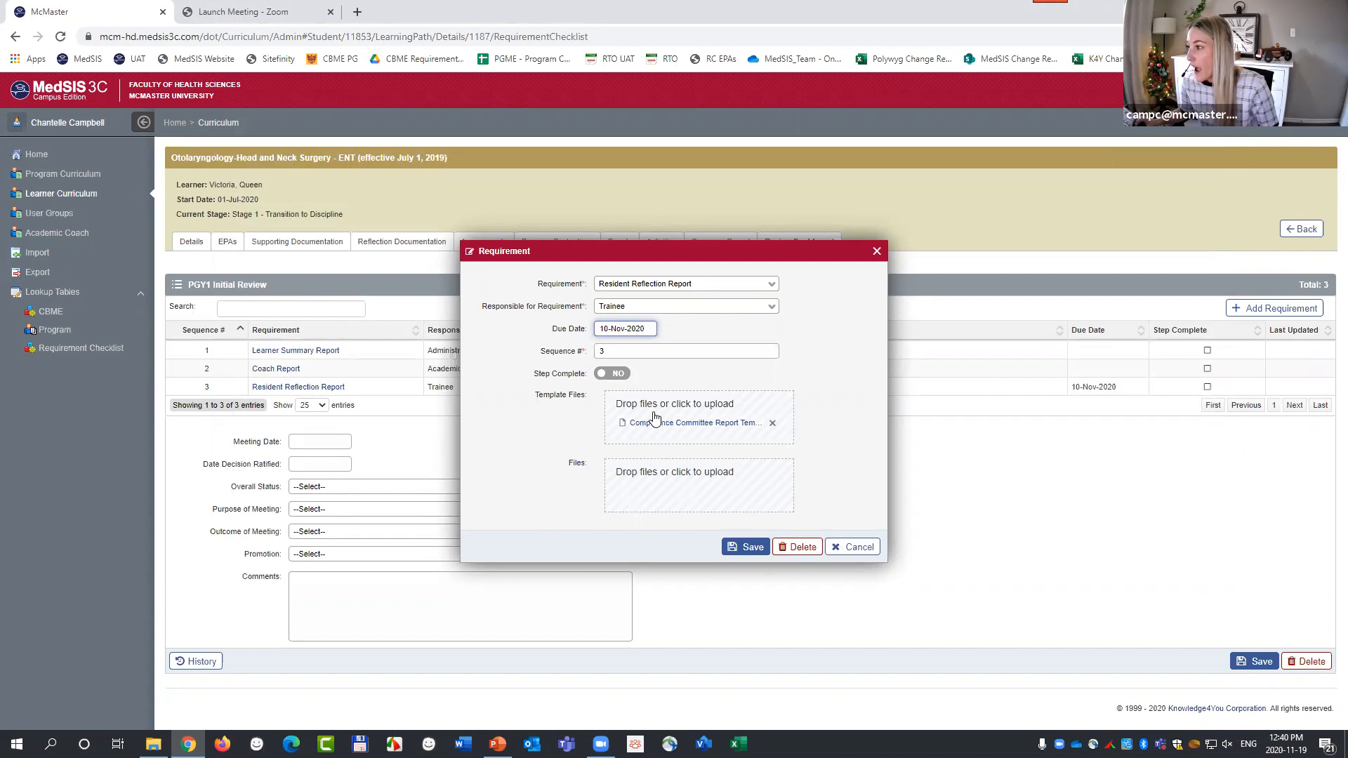
pyautogui.click(153, 744)
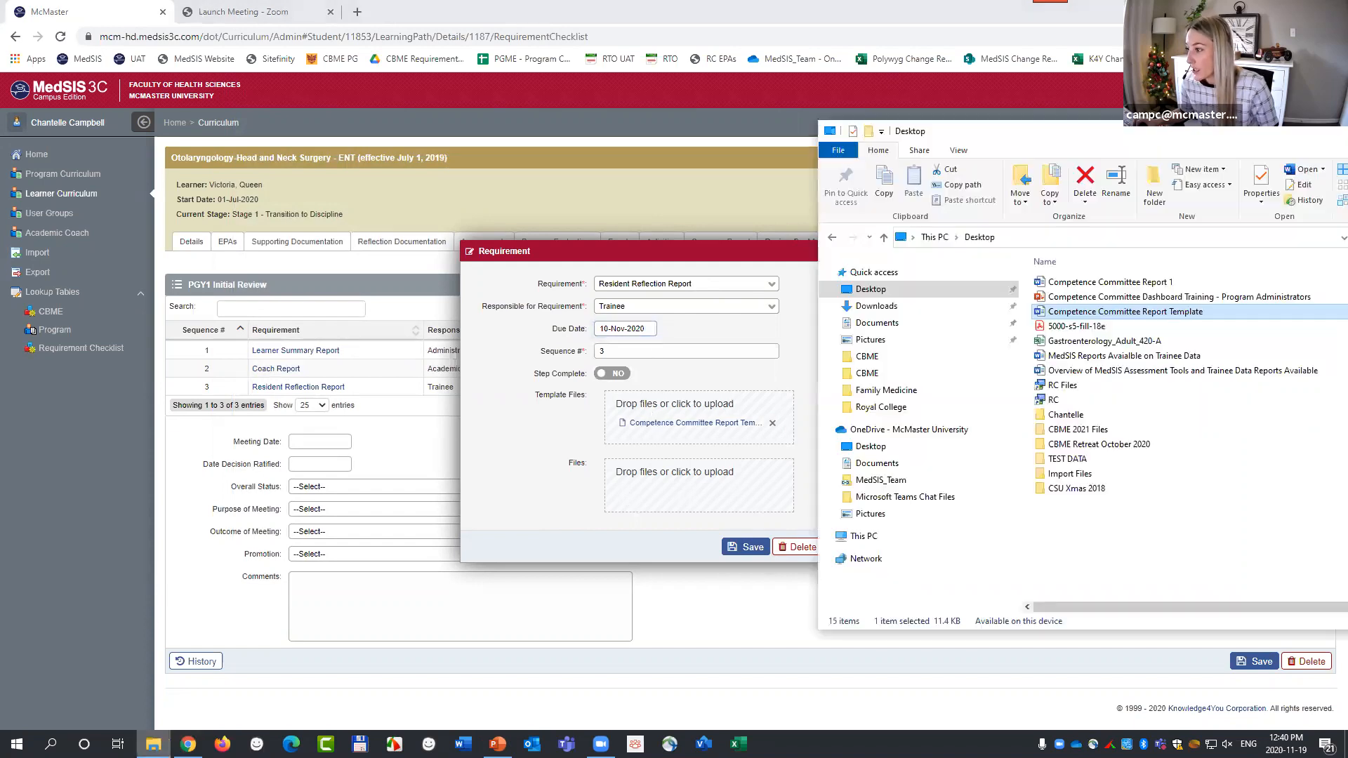
pyautogui.click(1158, 283)
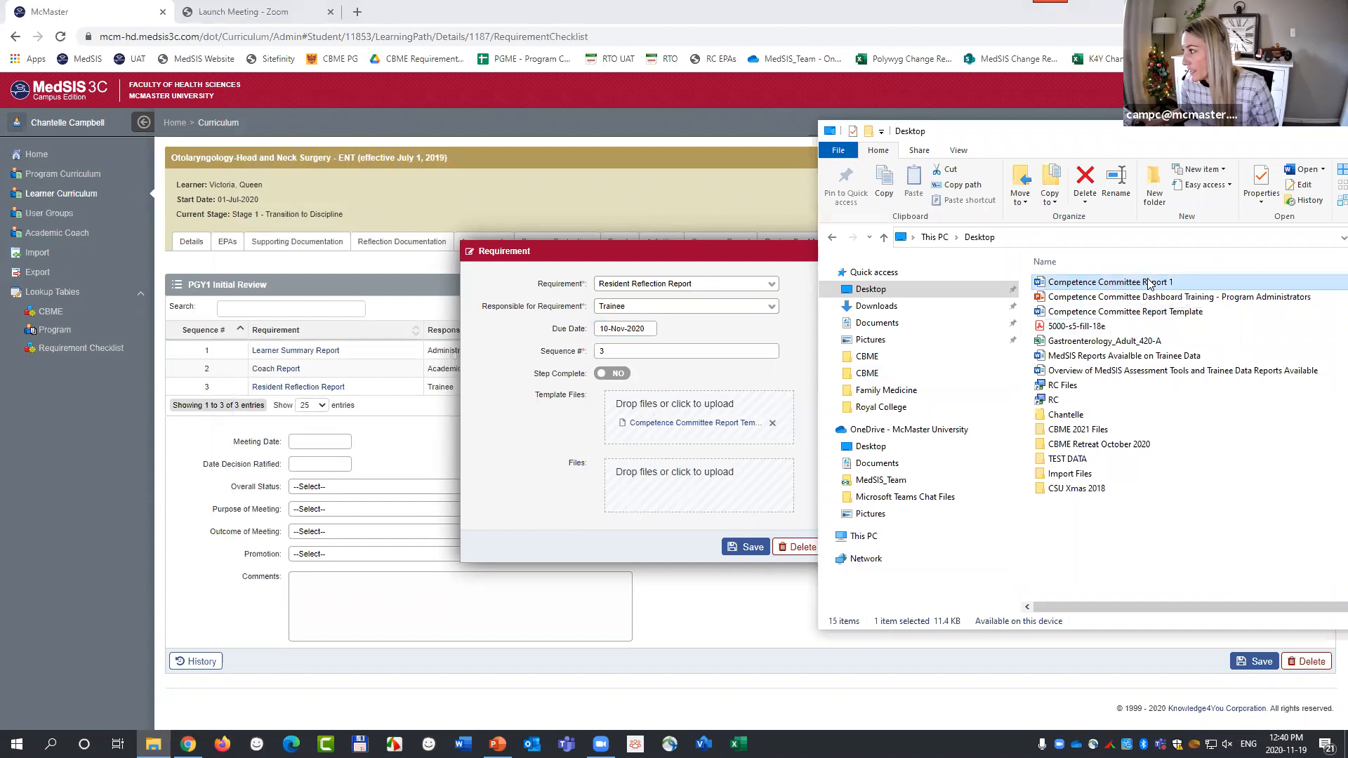
pyautogui.moveTo(1162, 288); pyautogui.dragTo(653, 498)
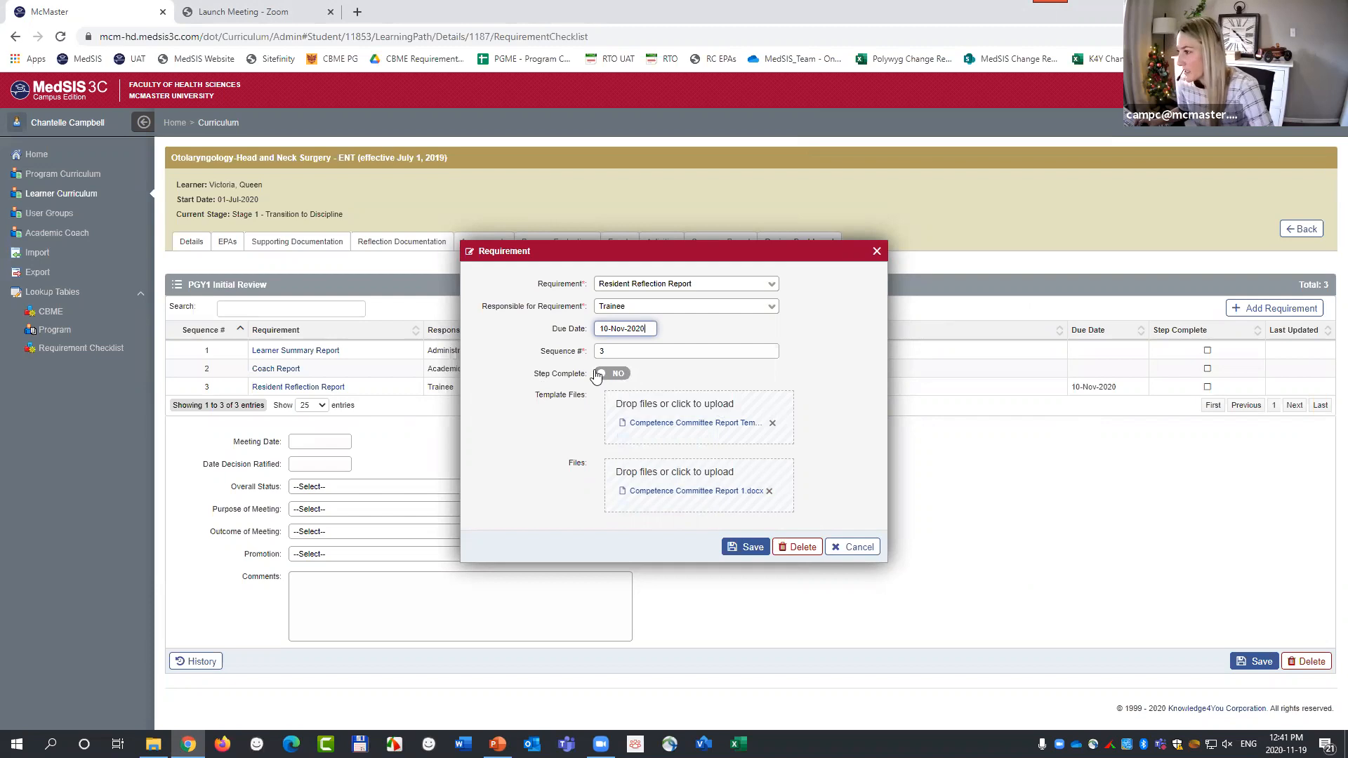
pyautogui.click(747, 552)
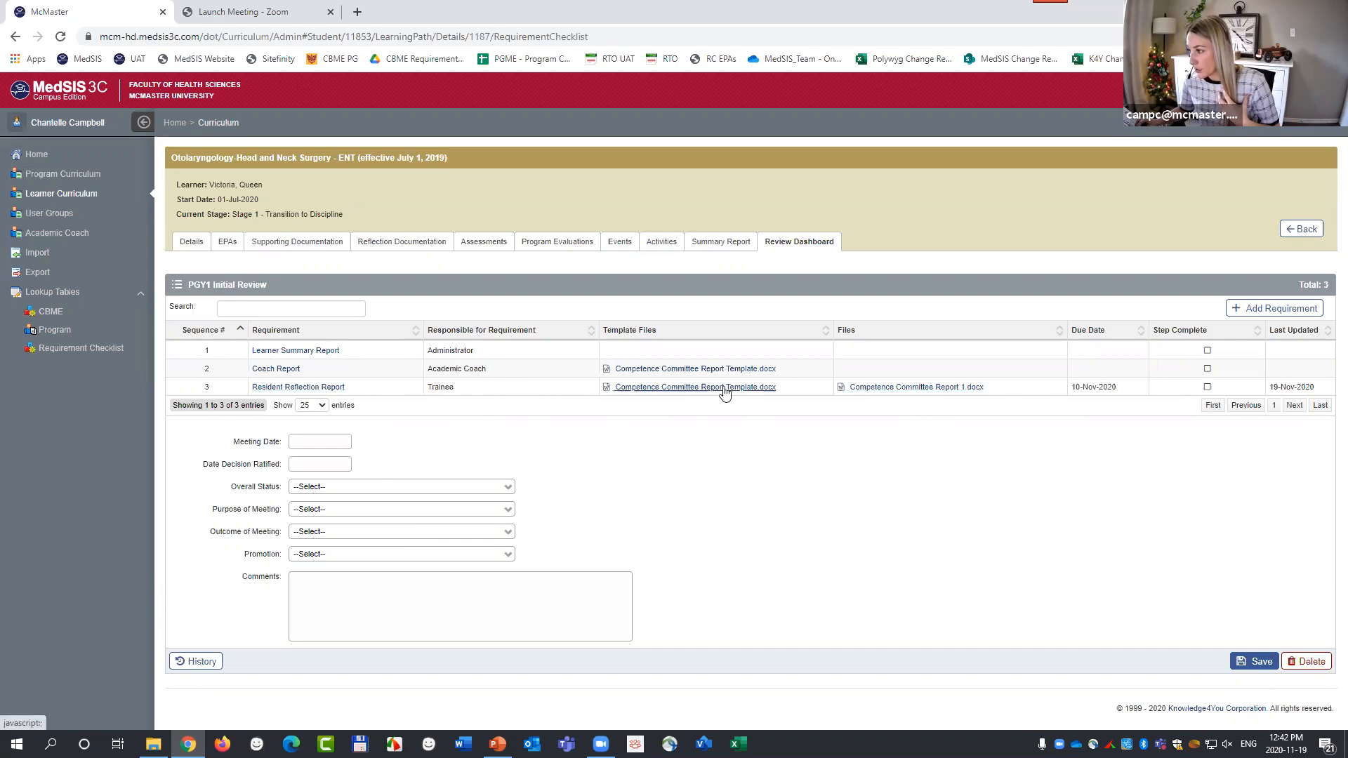
# Review the Resident Reflection Report and Coach Report requirement details, including the file upload option, and close them without changes.
pyautogui.click(307, 389)
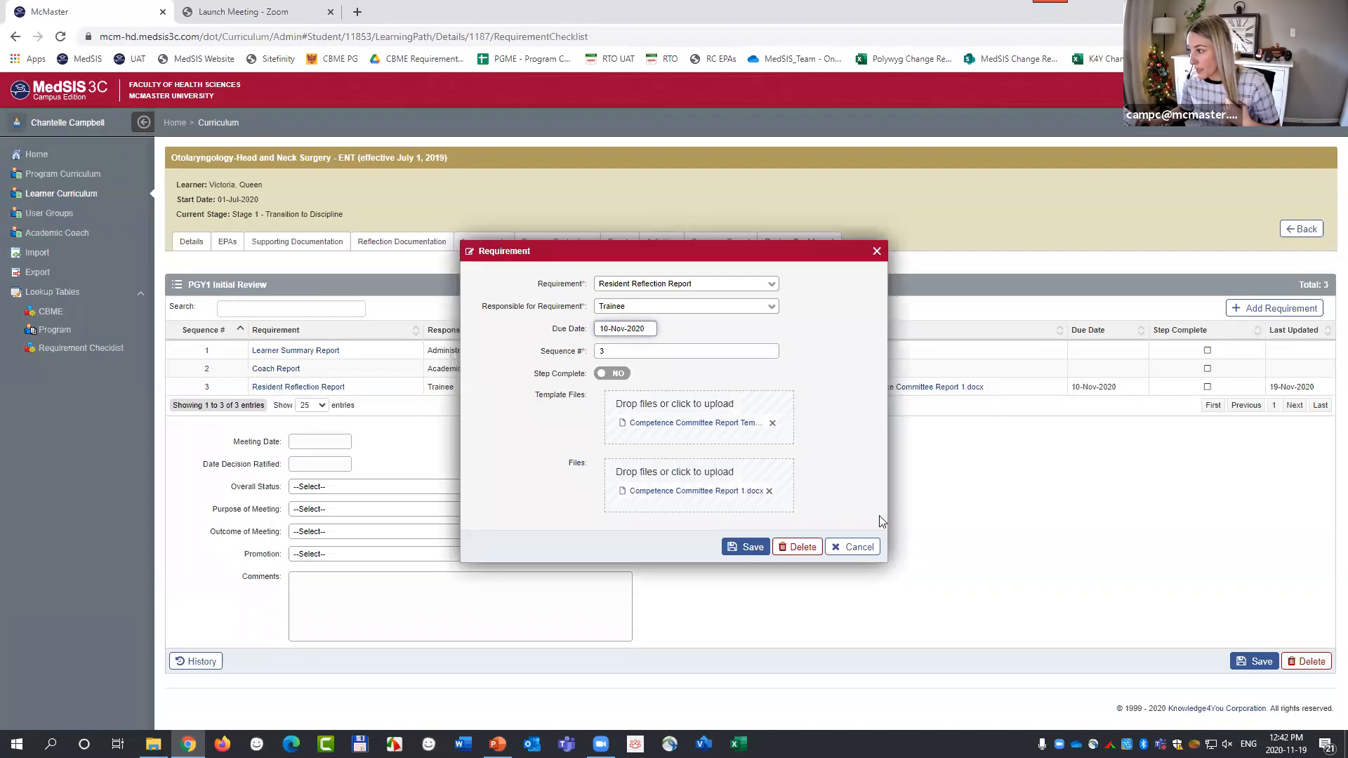
pyautogui.click(877, 251)
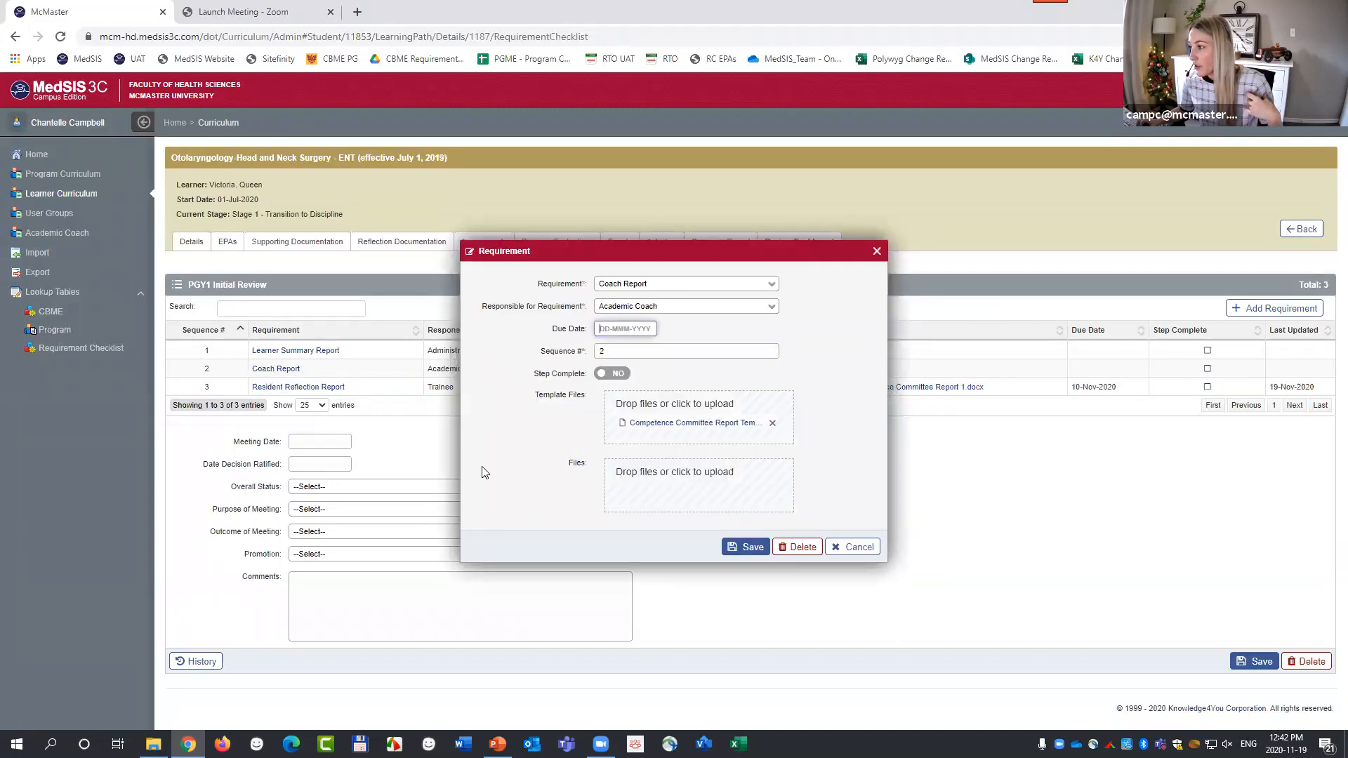
pyautogui.click(664, 474)
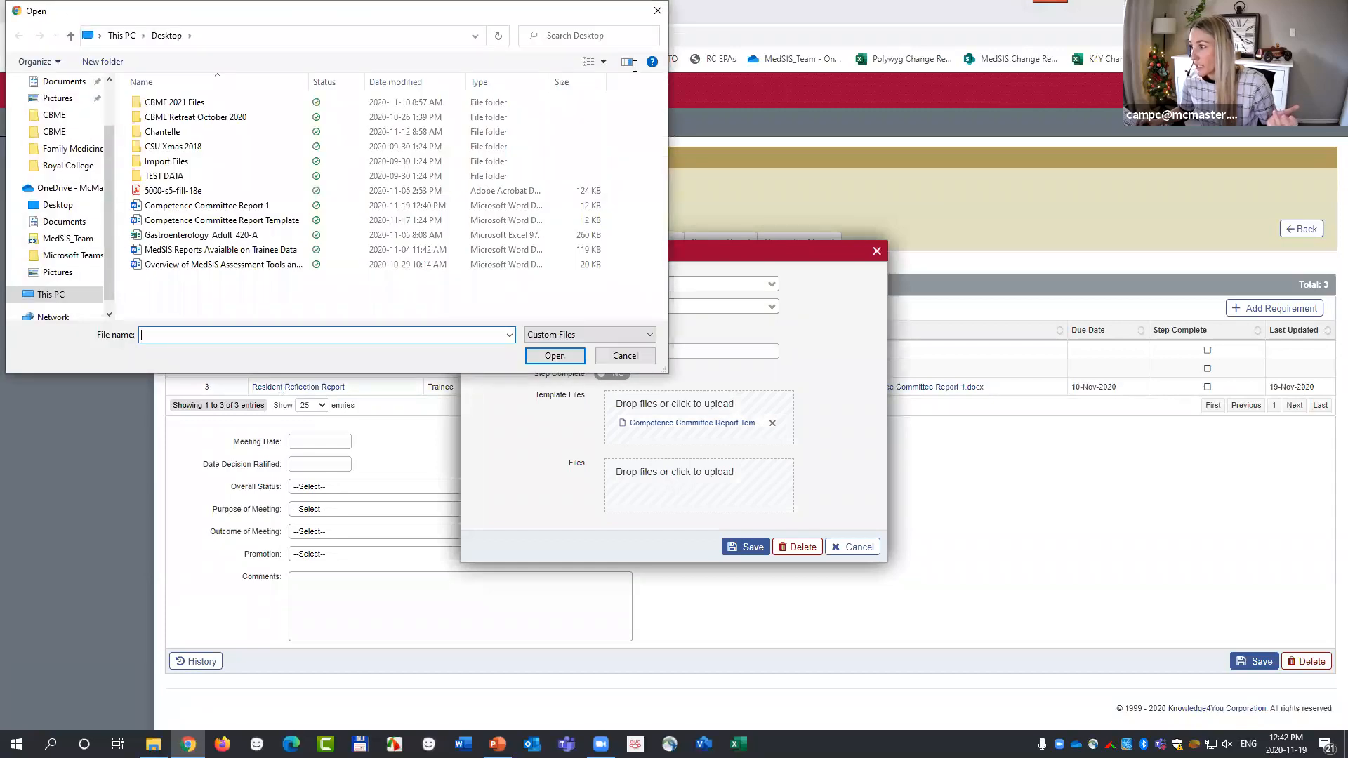
pyautogui.click(621, 355)
pyautogui.click(877, 252)
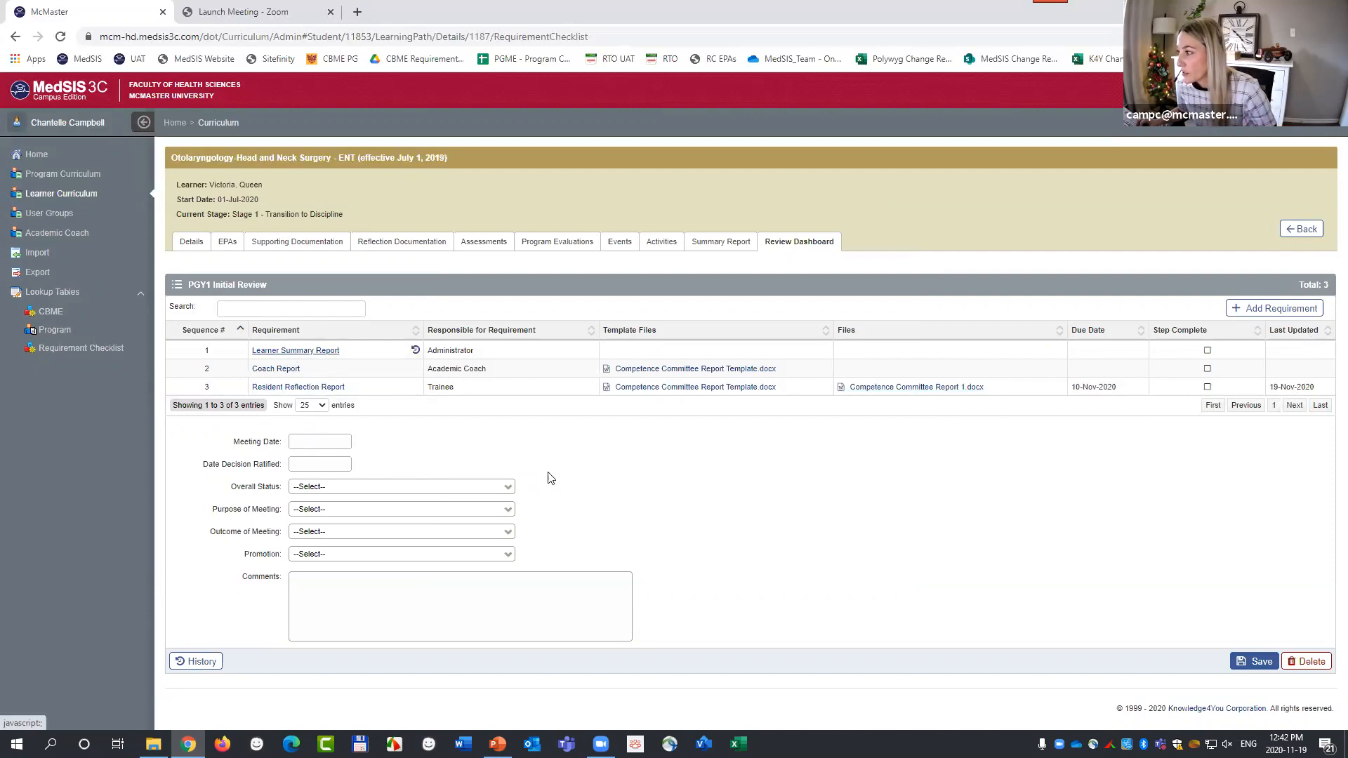
# Attach Competence Committee Report 1 from the Desktop folder to the Files of the Learner Summary Report requirement and save it.
pyautogui.click(295, 351)
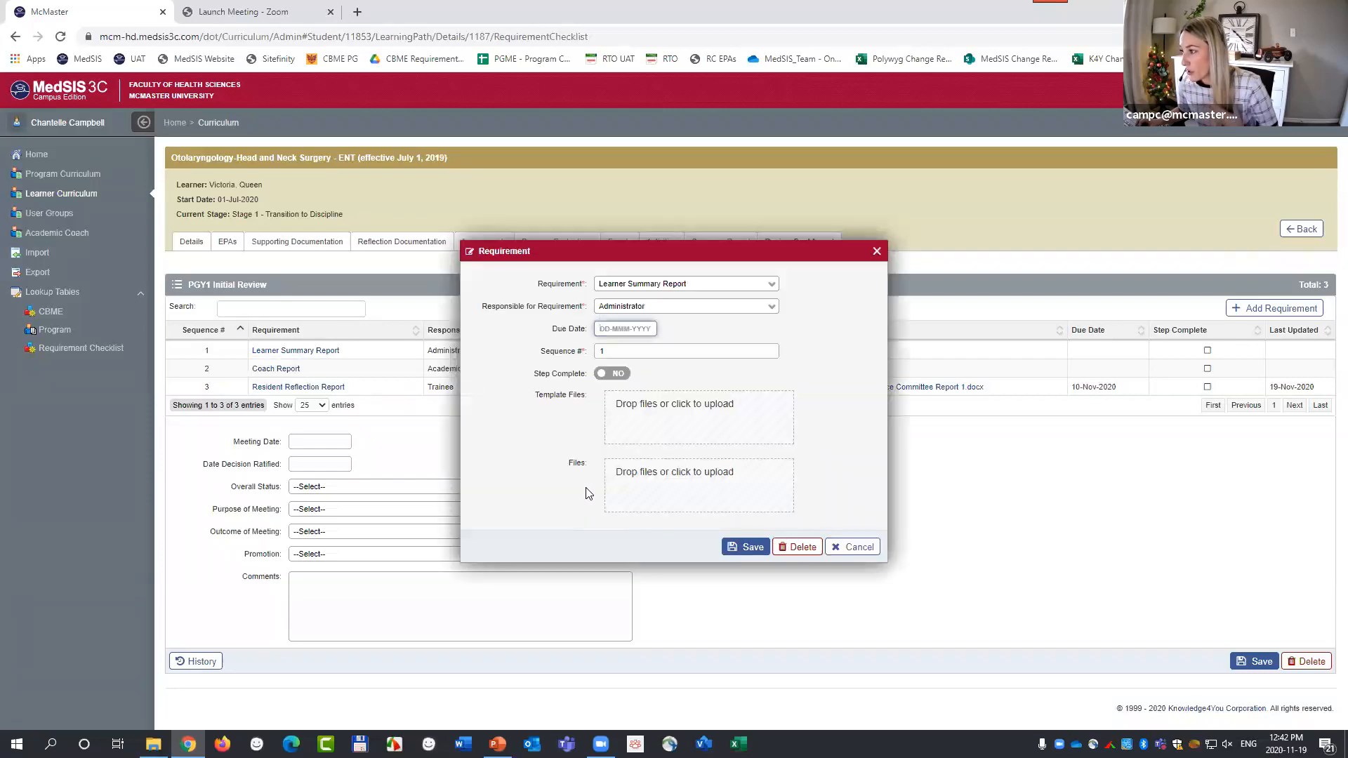
pyautogui.click(151, 741)
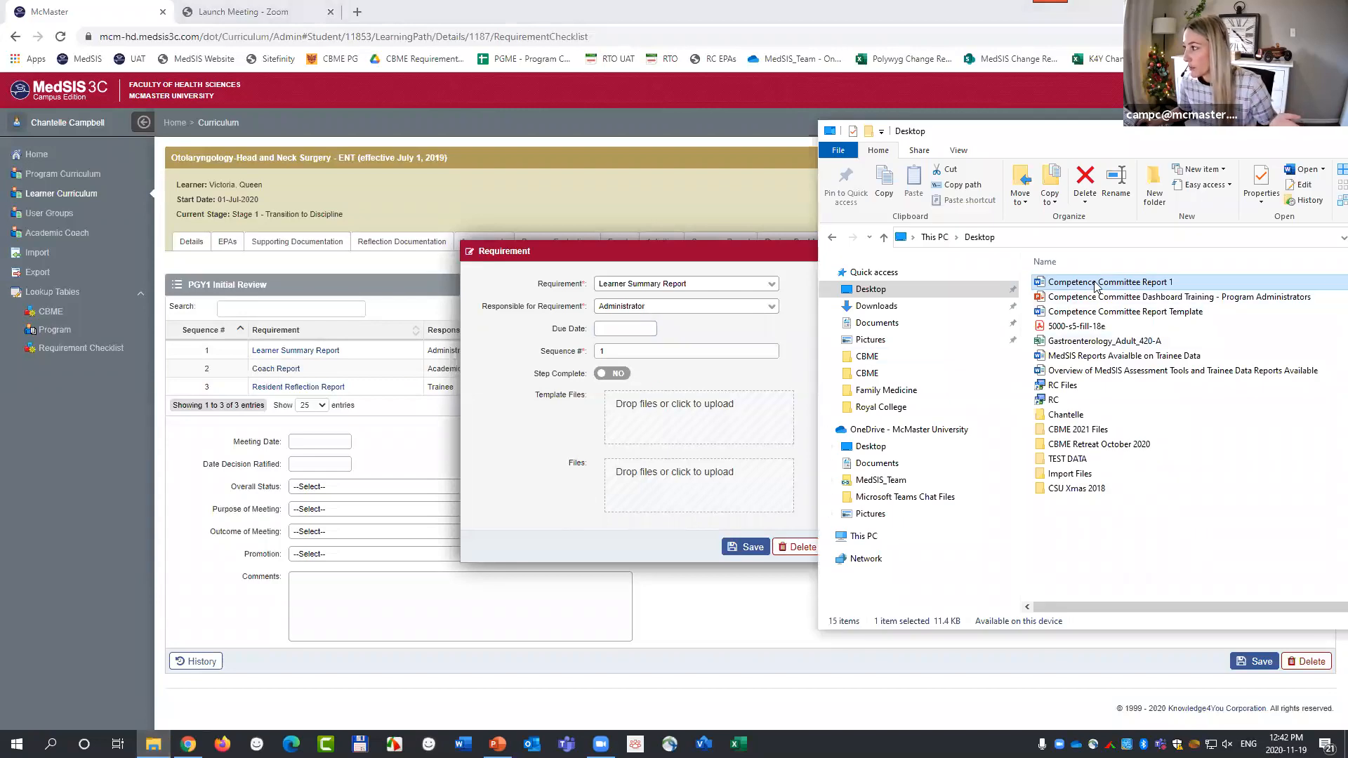
pyautogui.moveTo(1095, 287); pyautogui.dragTo(647, 513)
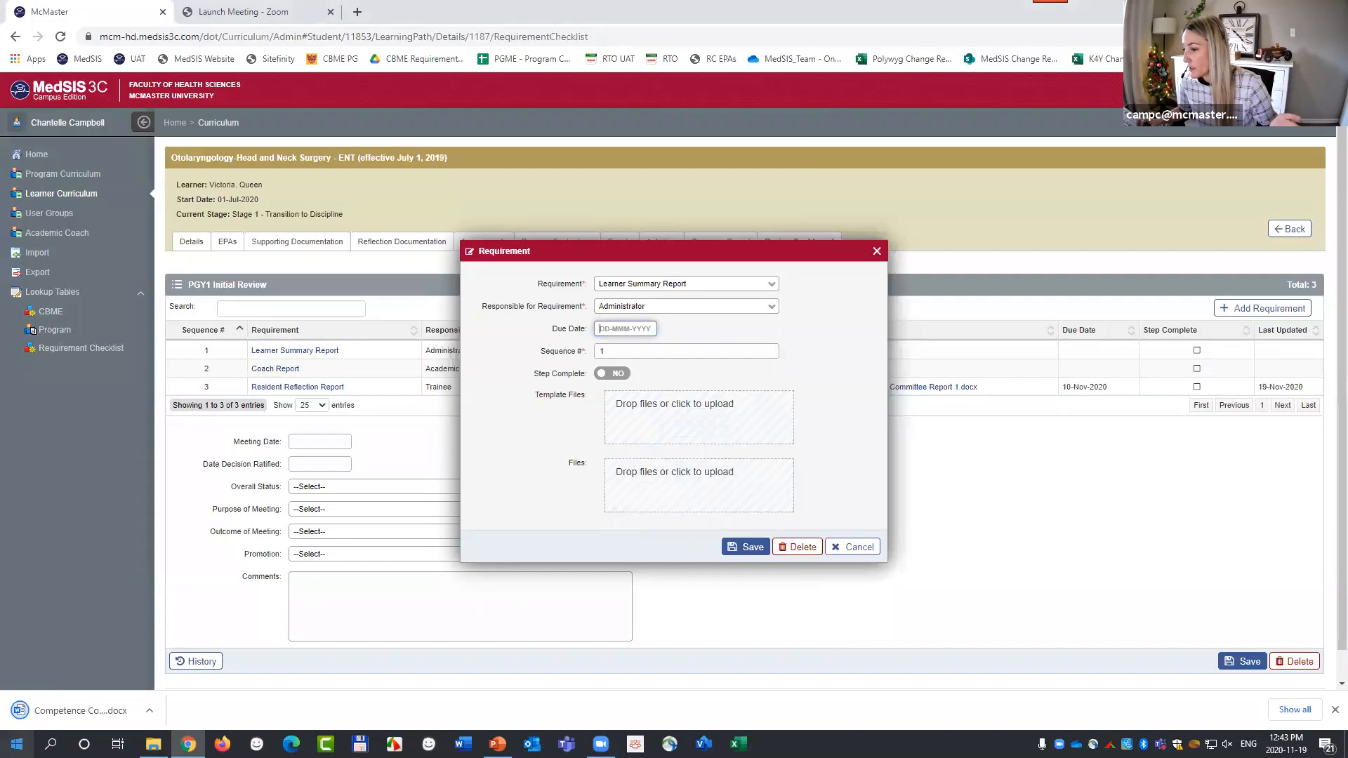
pyautogui.click(151, 744)
pyautogui.moveTo(1121, 286); pyautogui.dragTo(690, 484)
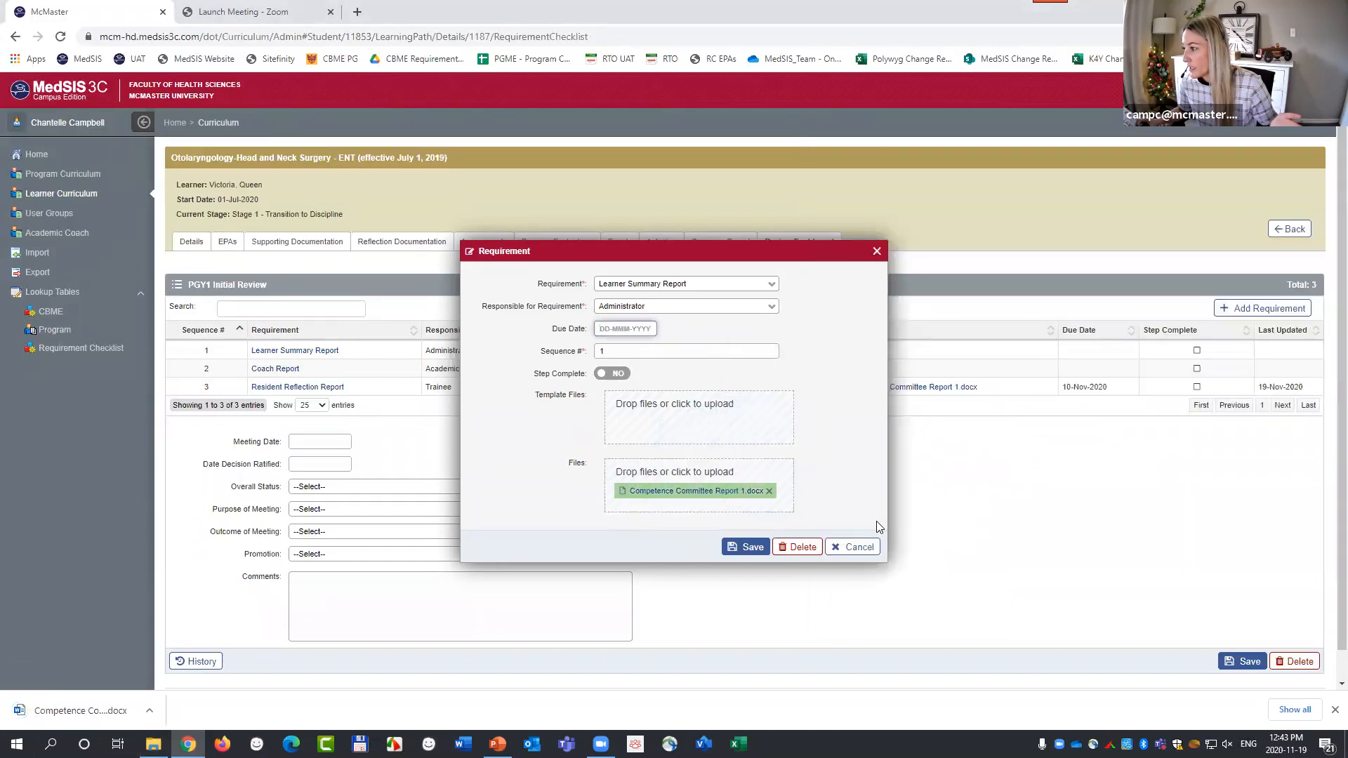
pyautogui.click(747, 549)
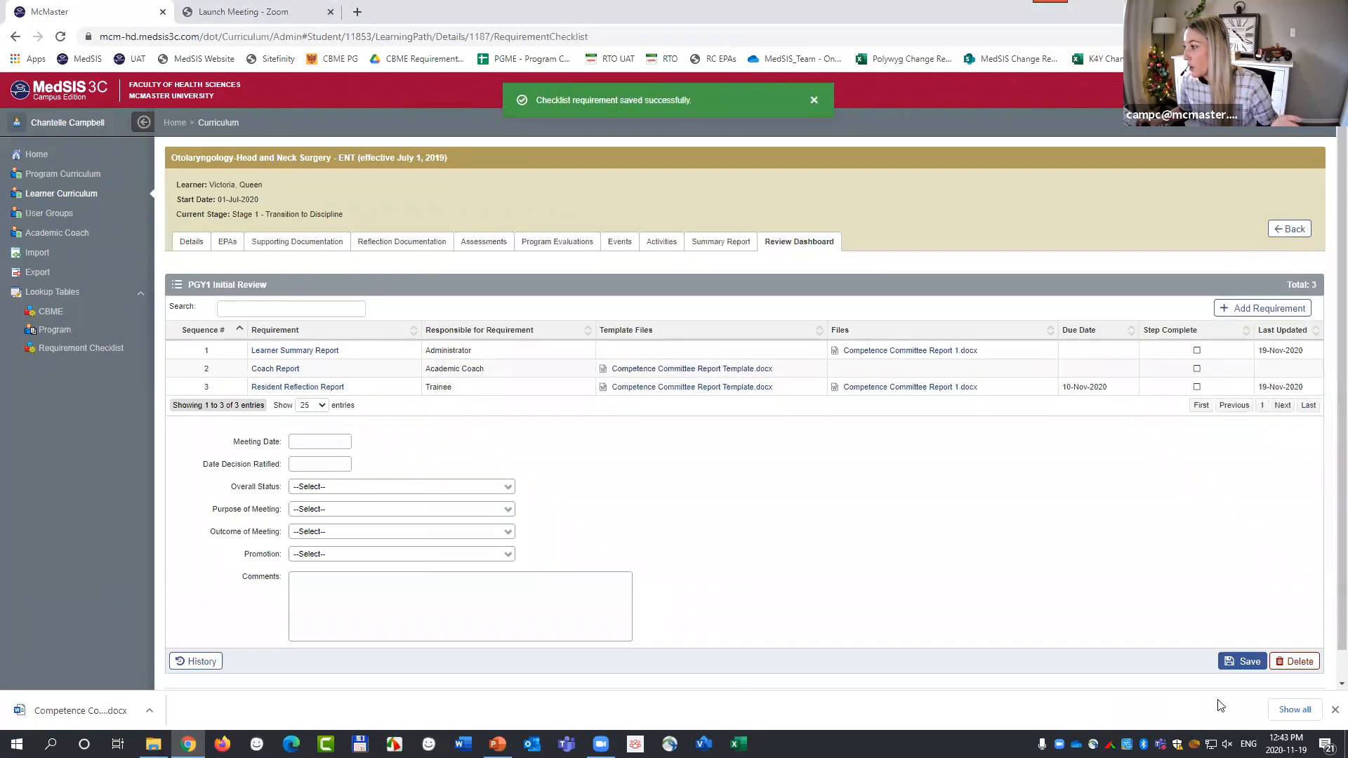
# View the report file attached to the Learner Summary Report requirement in Word and close it.
pyautogui.click(1334, 710)
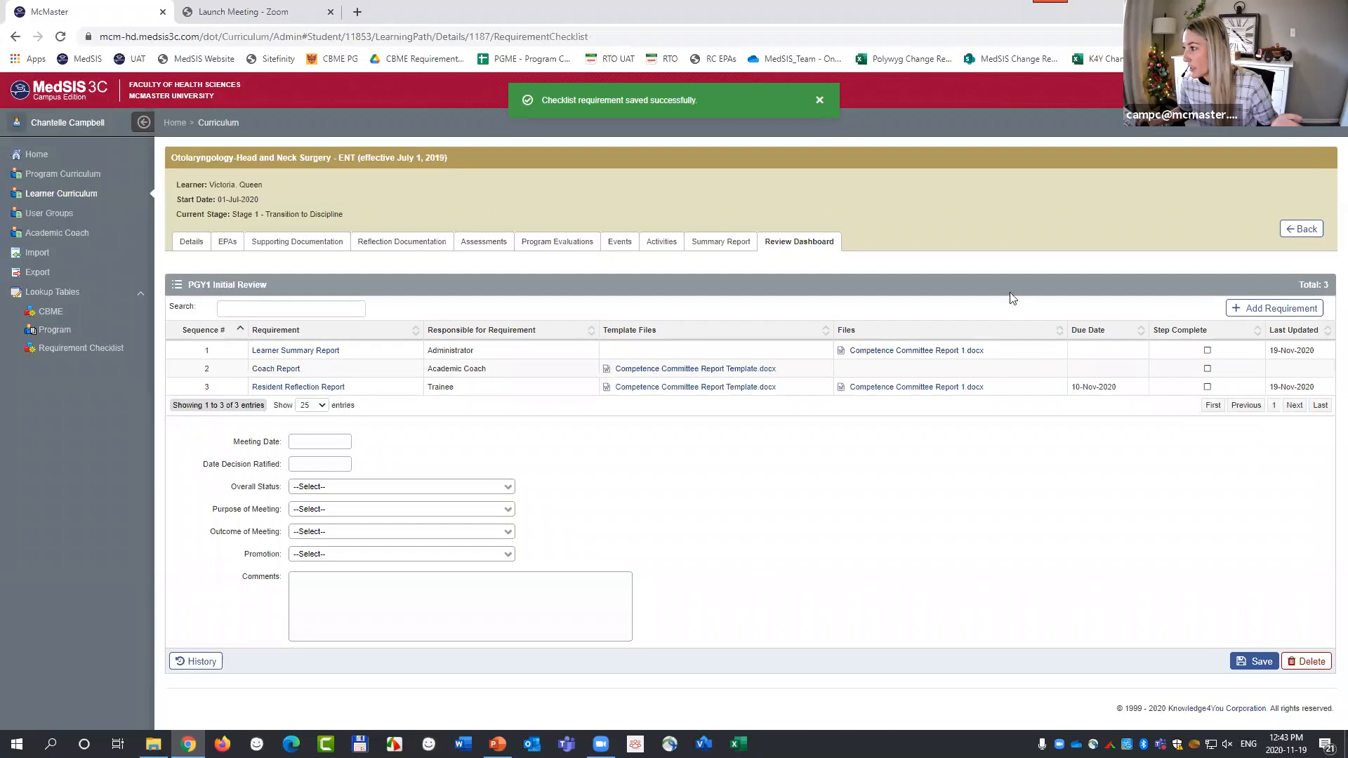
pyautogui.click(916, 351)
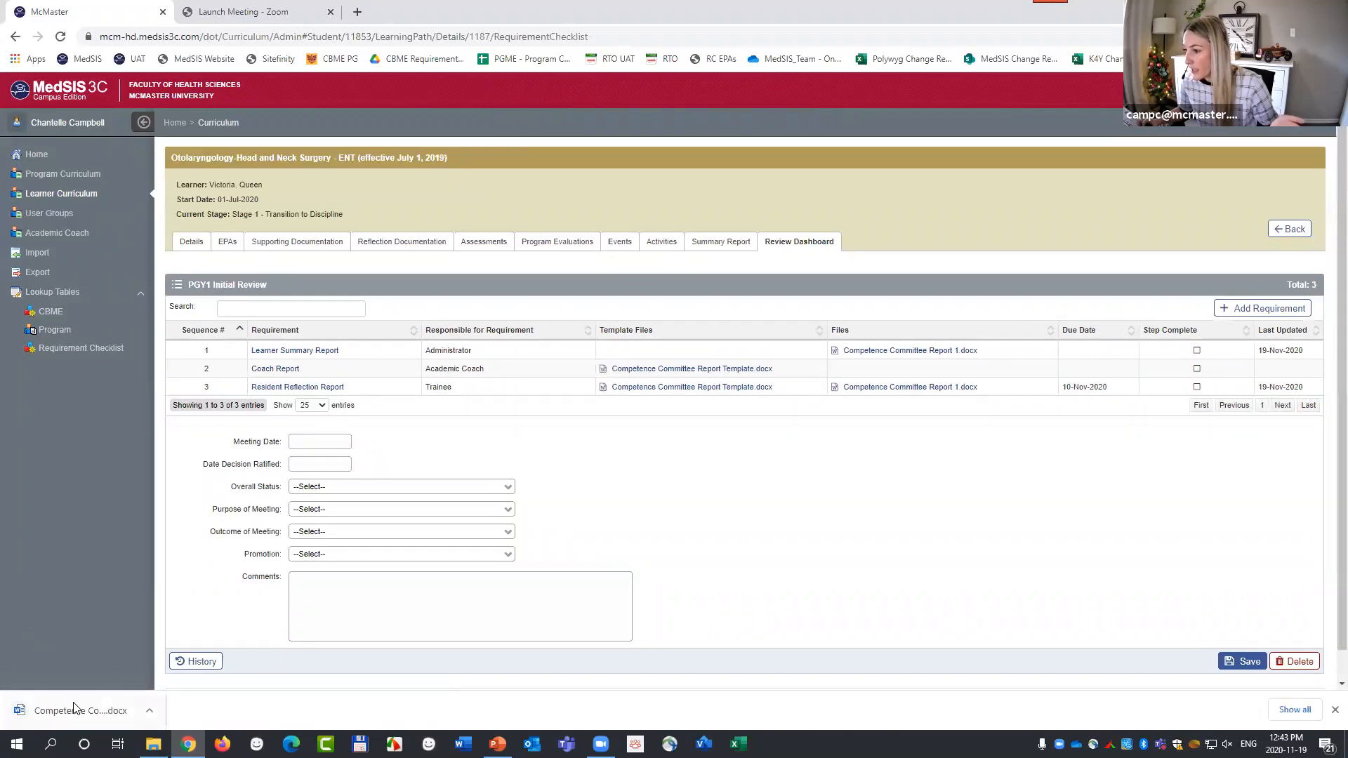
pyautogui.click(75, 709)
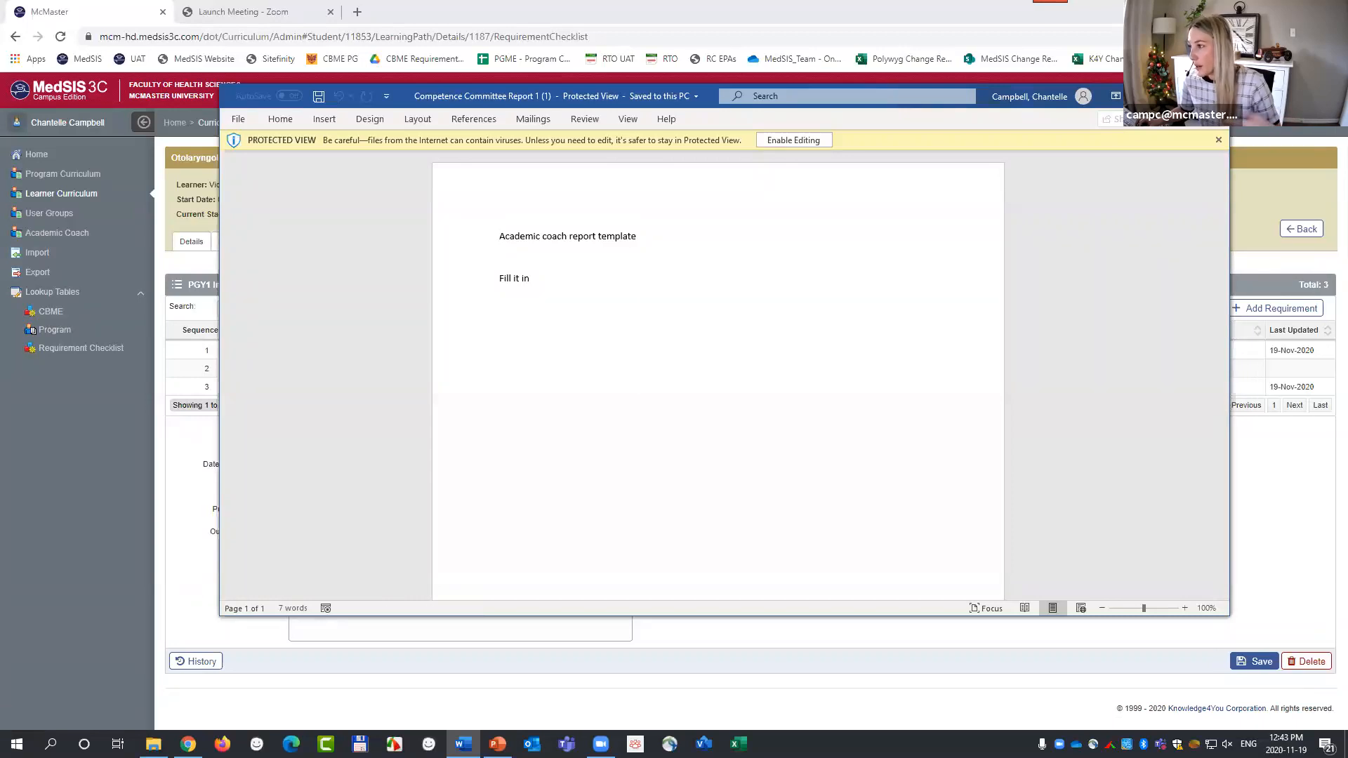
pyautogui.click(1213, 97)
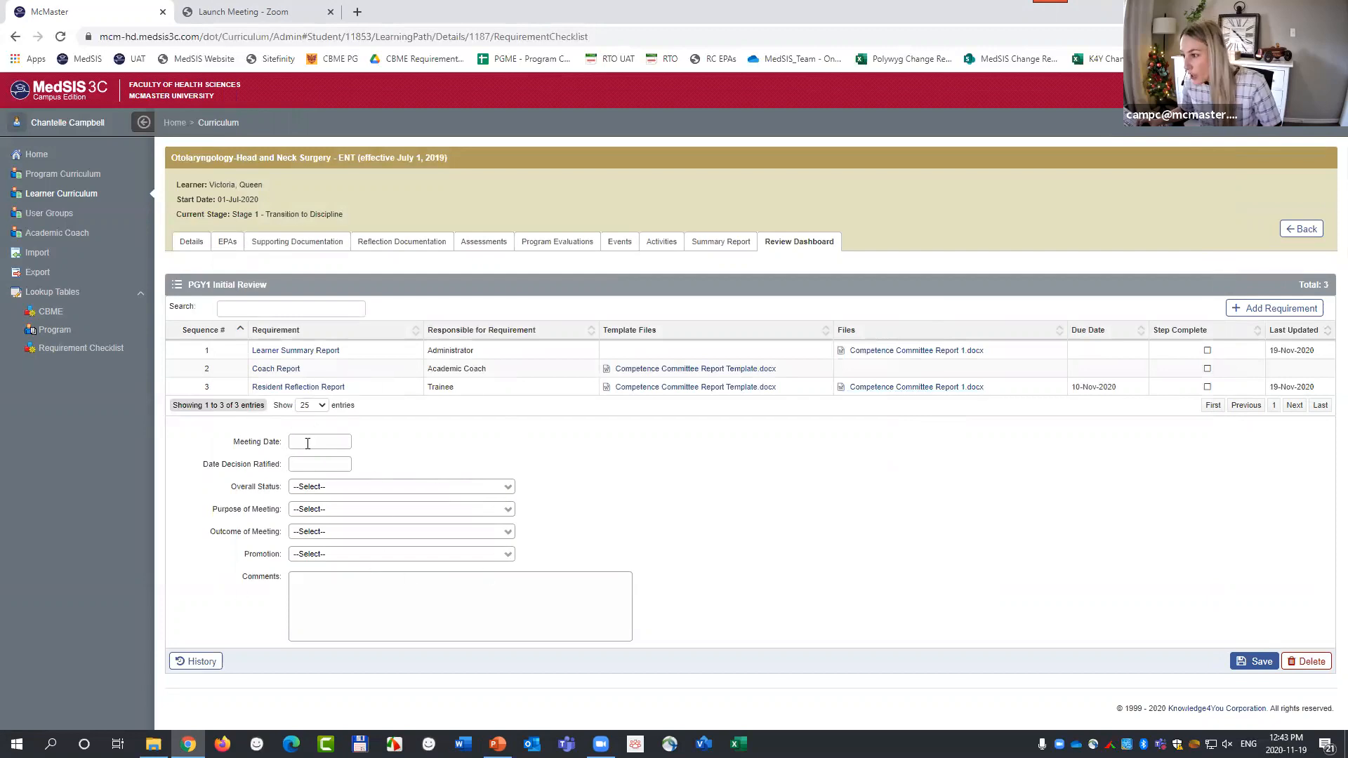
# Set the review's Purpose of Meeting to Regular Review, Outcome to Continue in Current Stage and Promotion to N/A, save it and display its history.
pyautogui.click(319, 509)
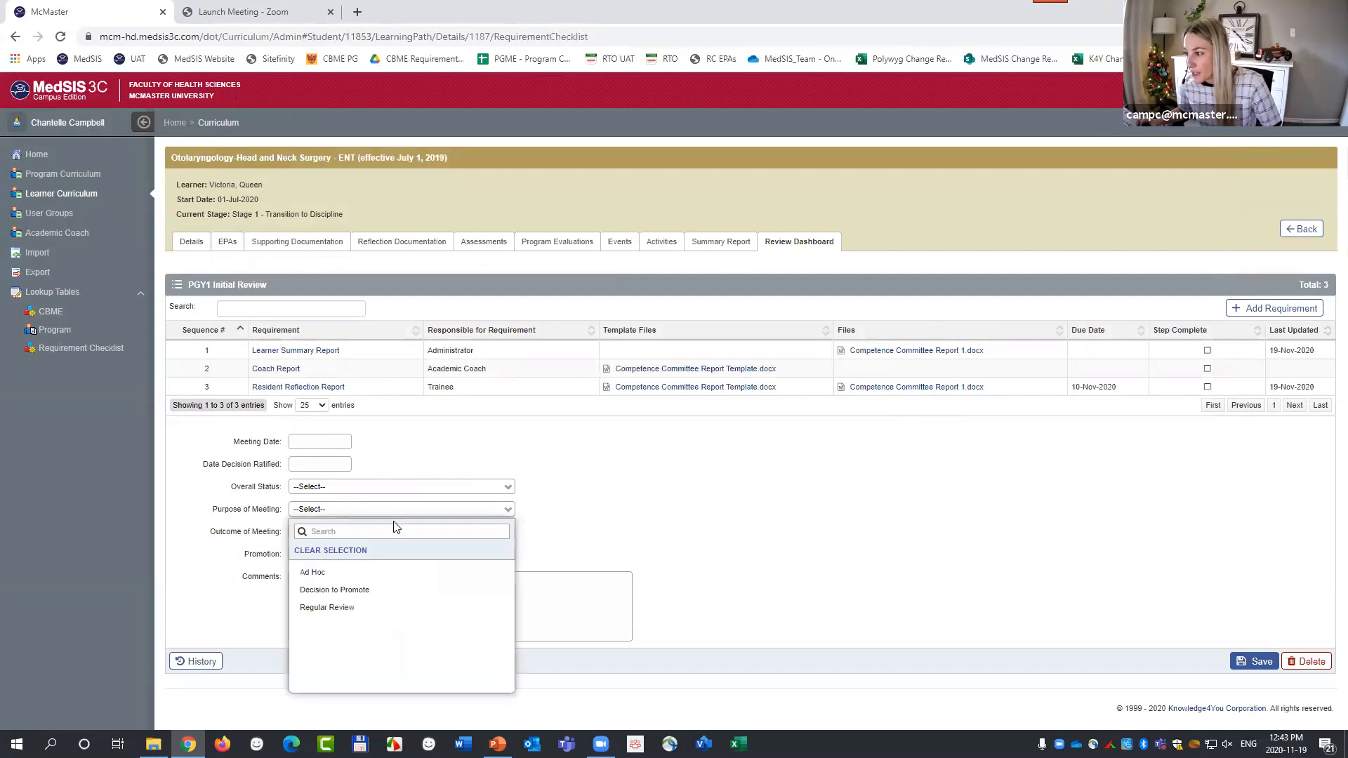
pyautogui.click(322, 608)
pyautogui.click(318, 532)
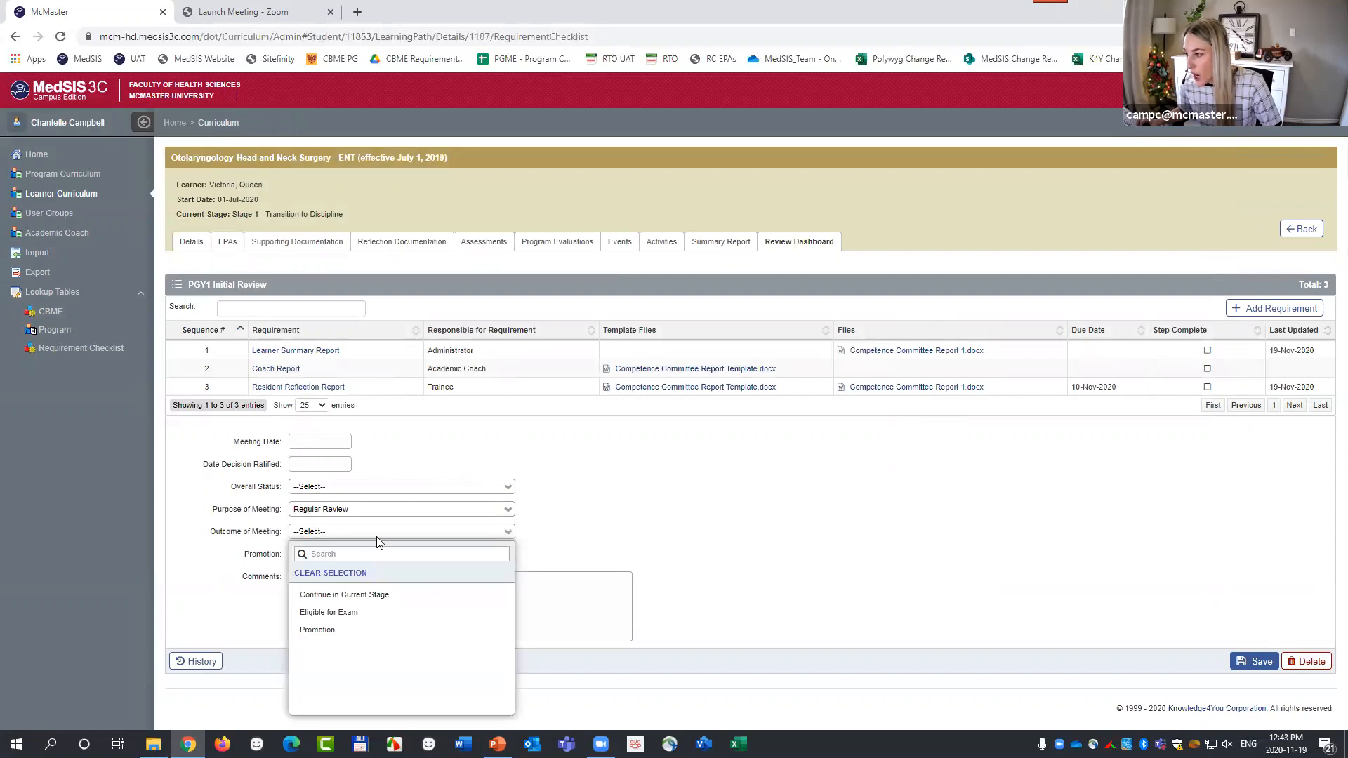
pyautogui.click(361, 594)
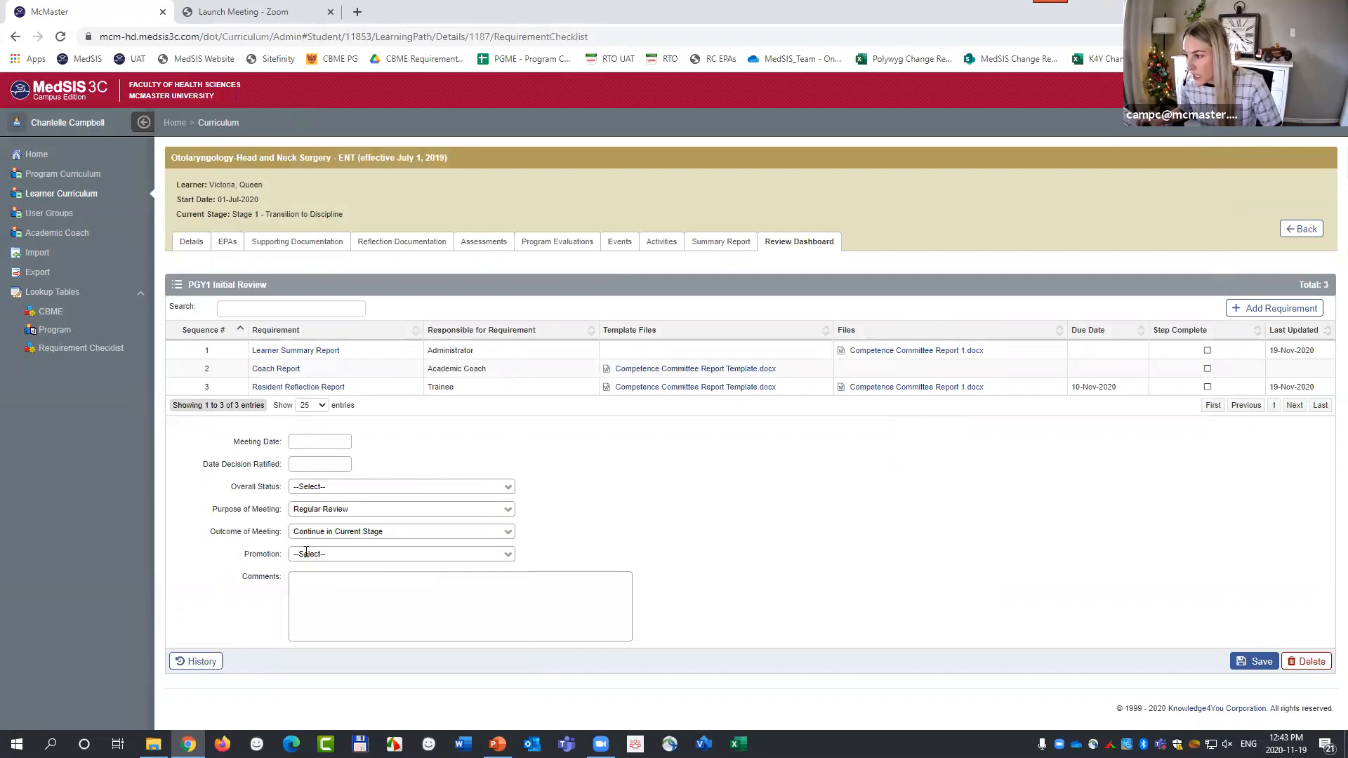
pyautogui.click(351, 554)
pyautogui.click(304, 427)
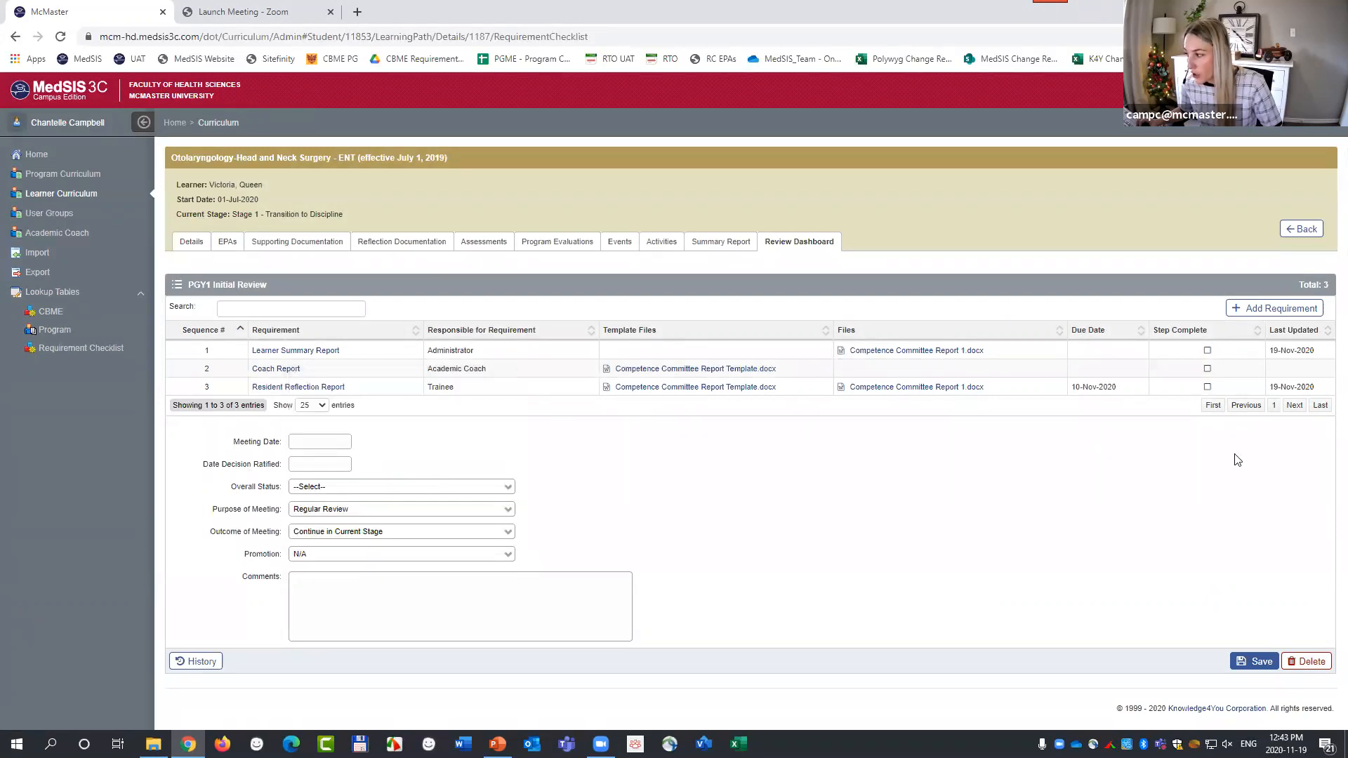
pyautogui.click(1255, 661)
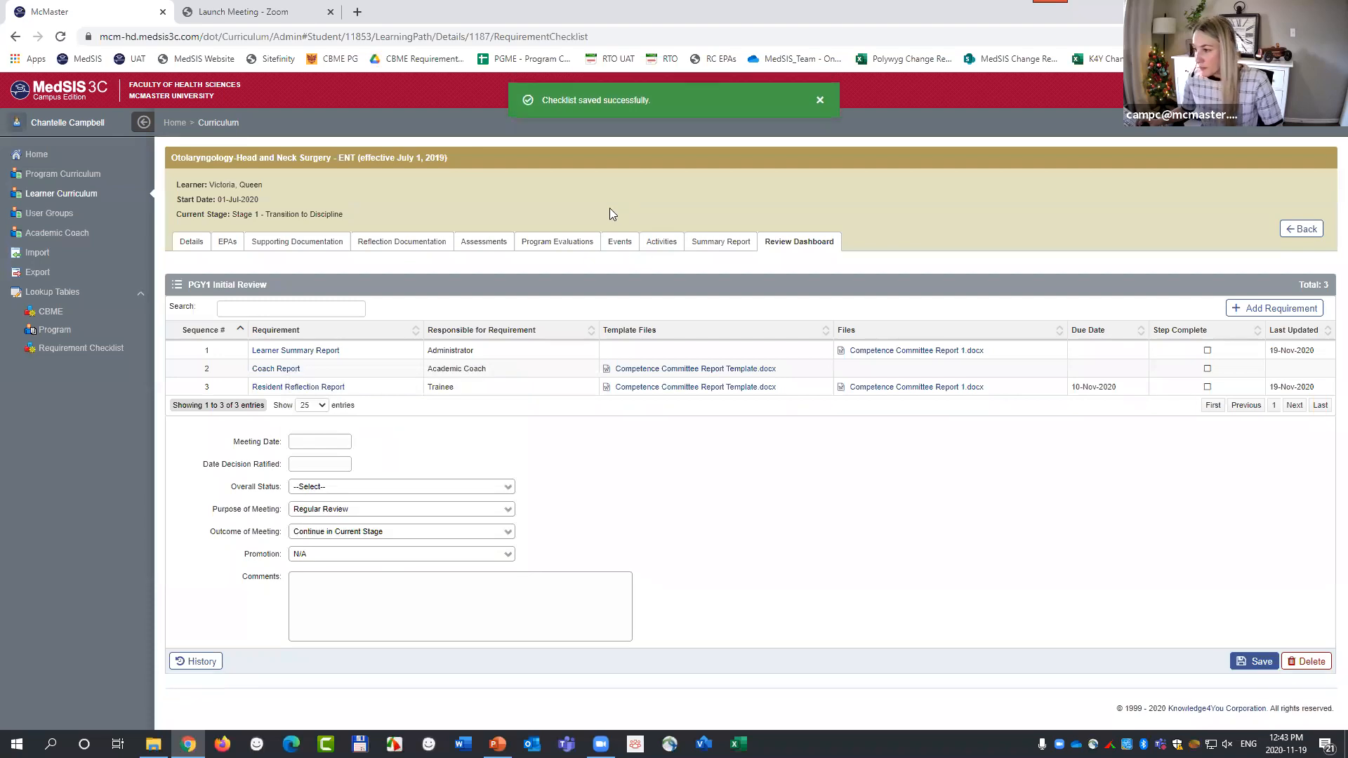
pyautogui.click(199, 663)
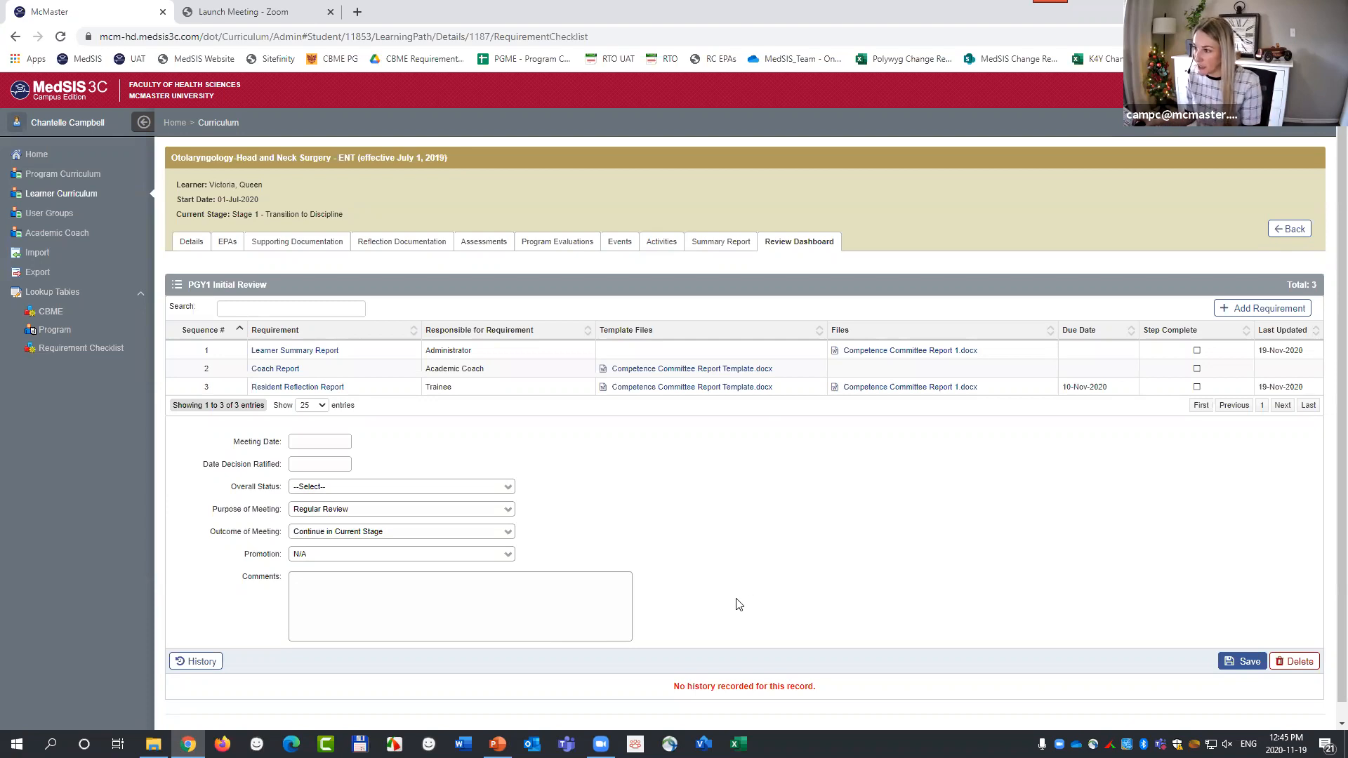
# Add a Coach Report requirement with Academic Coach responsible and sequence number 4 to the trainee's checklist, and save it.
pyautogui.click(1262, 313)
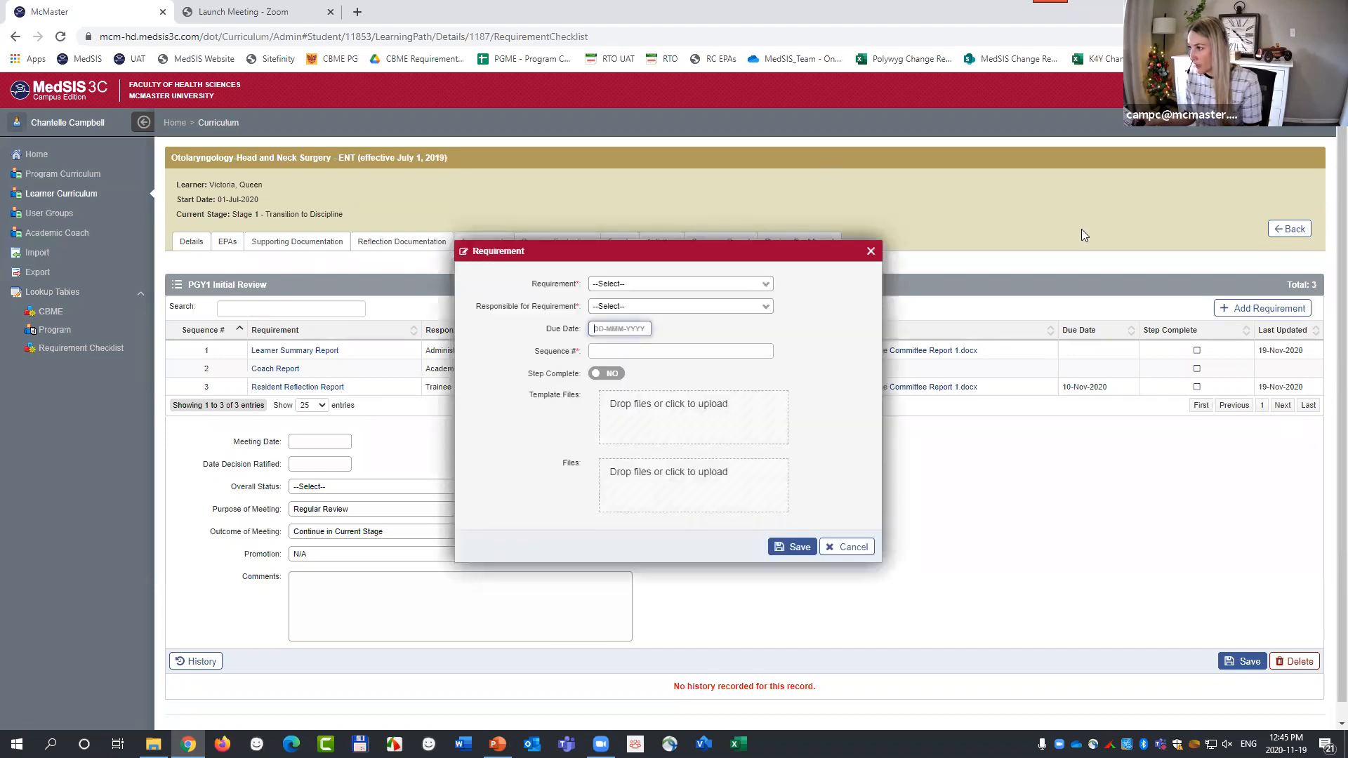
pyautogui.click(611, 283)
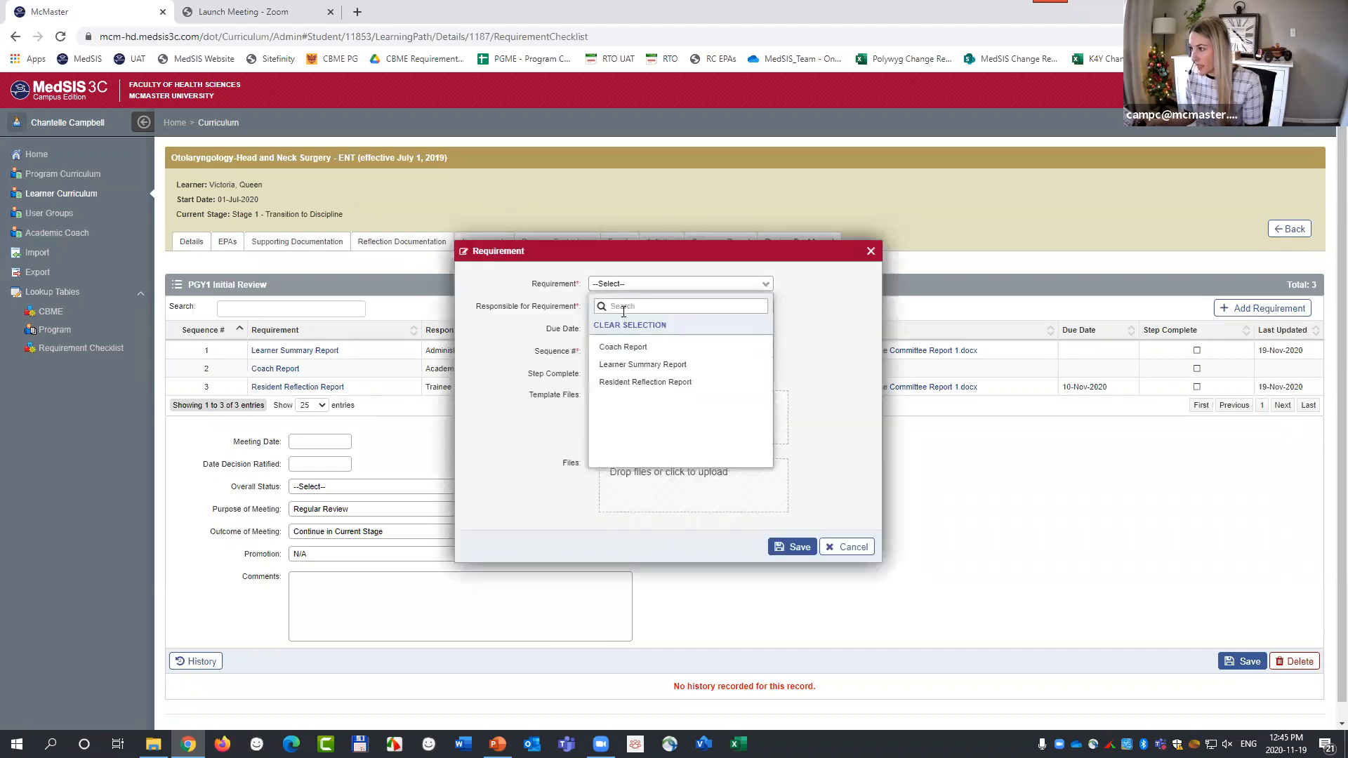
pyautogui.click(617, 348)
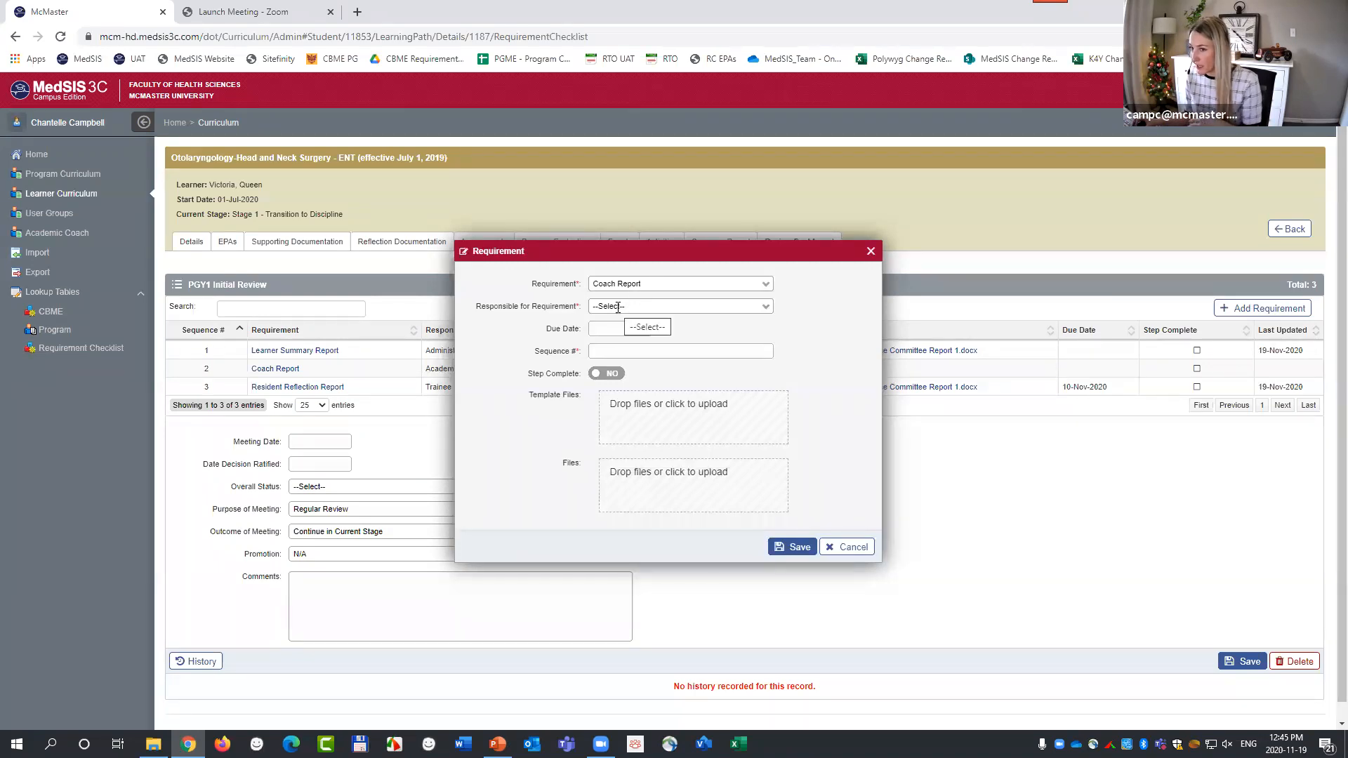
pyautogui.click(618, 306)
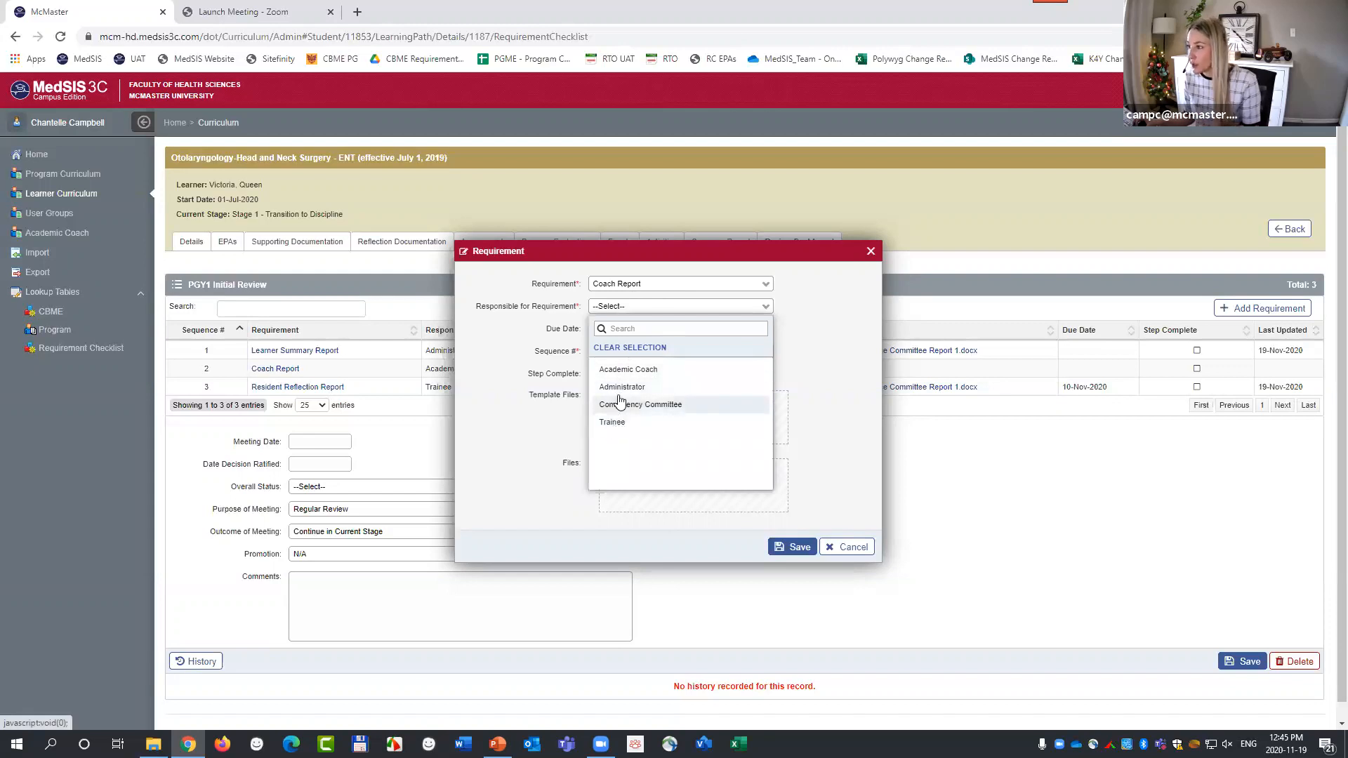
pyautogui.click(618, 370)
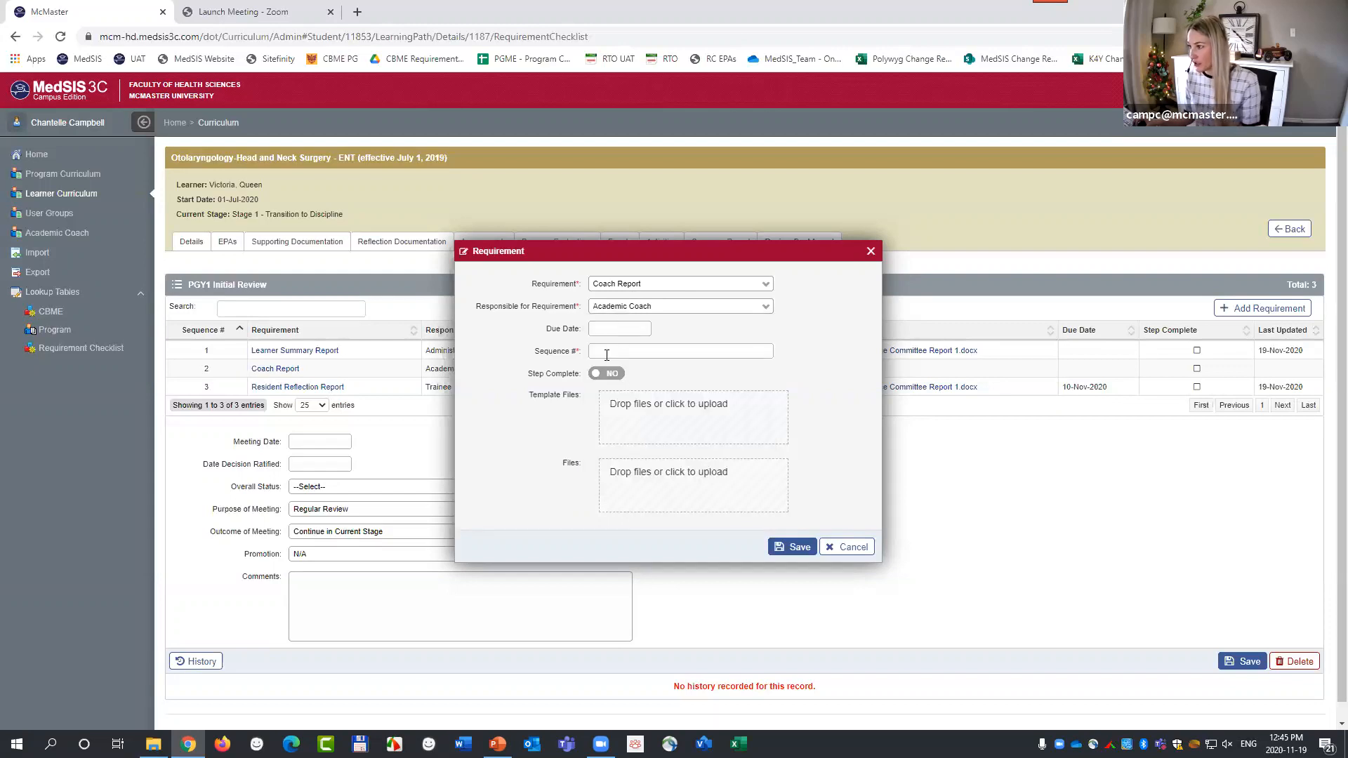
pyautogui.click(622, 350)
pyautogui.write('2')
pyautogui.click(601, 455)
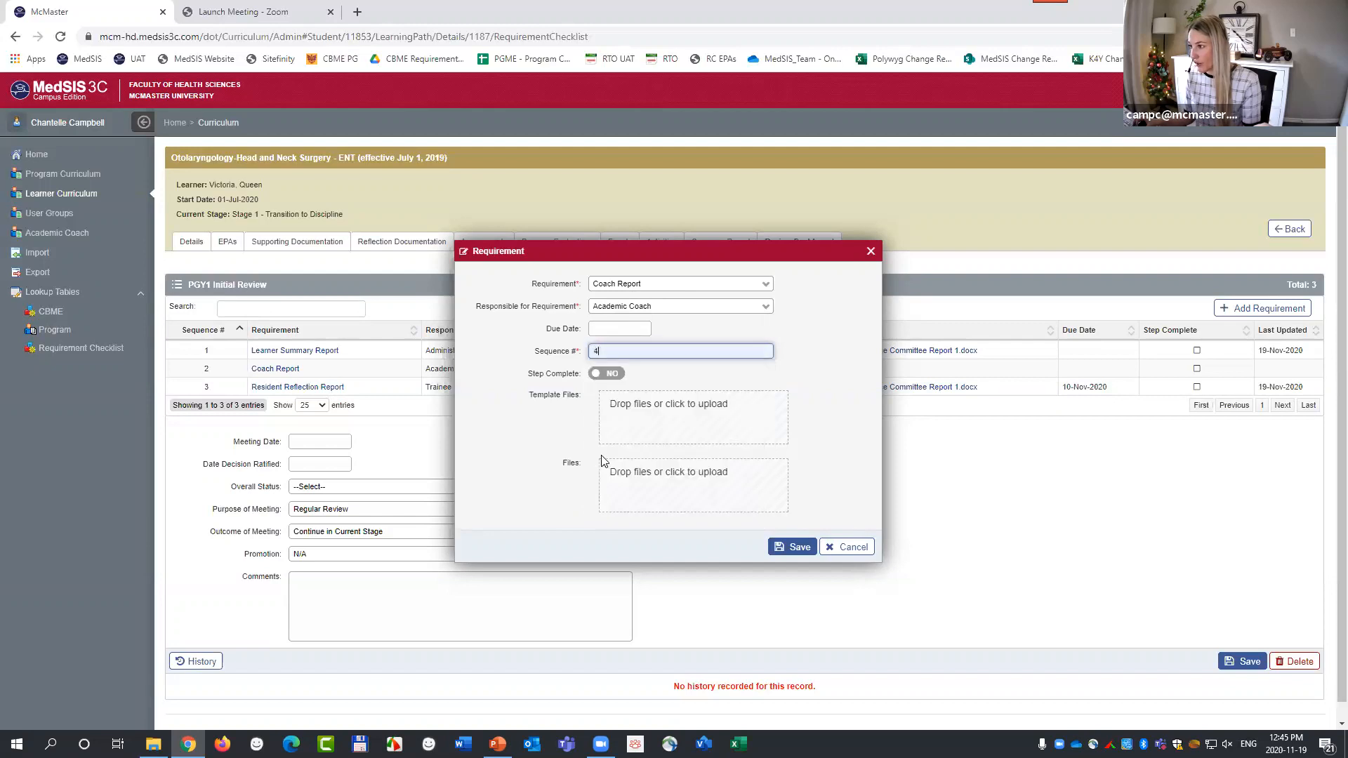
pyautogui.click(792, 547)
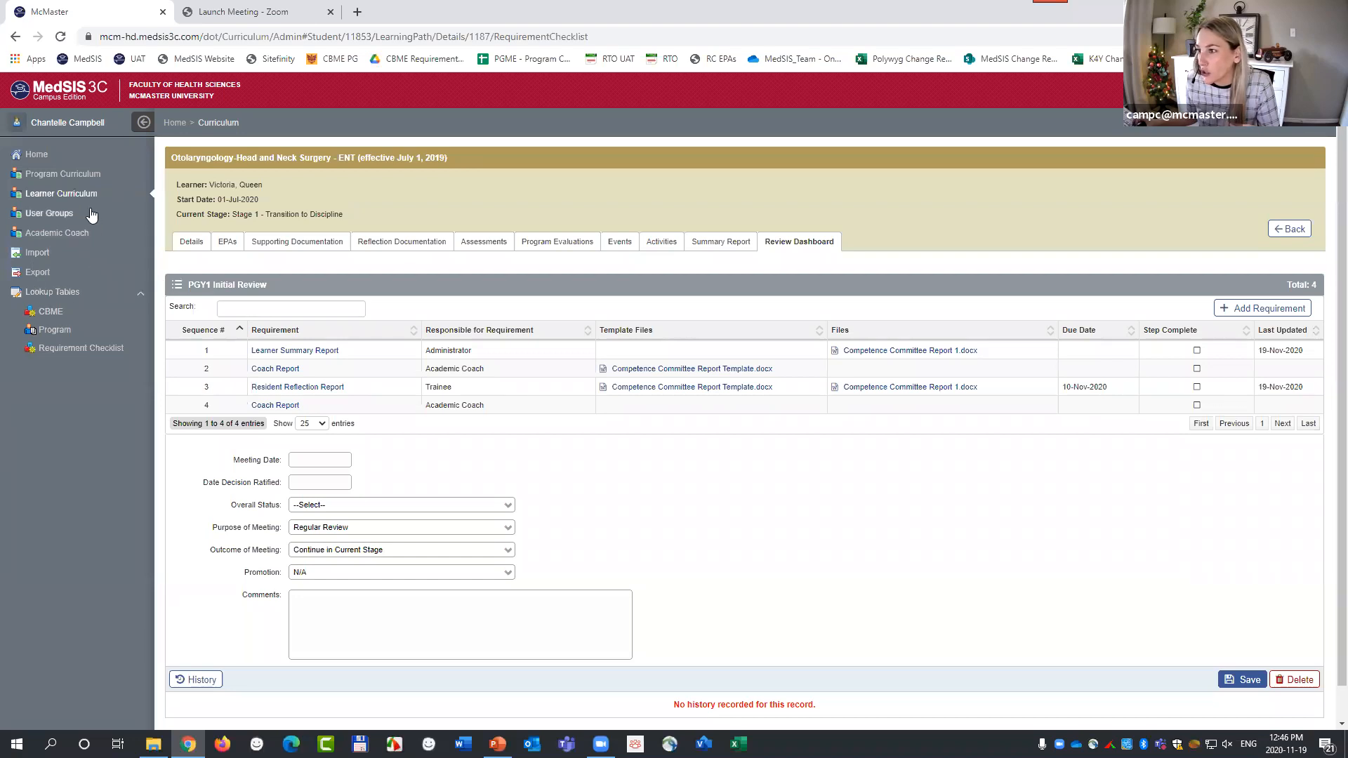
# Find the Otolaryngology-Head and Neck Surgery program with "otol" and check the available actions for its PGY1 Initial Review requirement checklist.
pyautogui.click(74, 179)
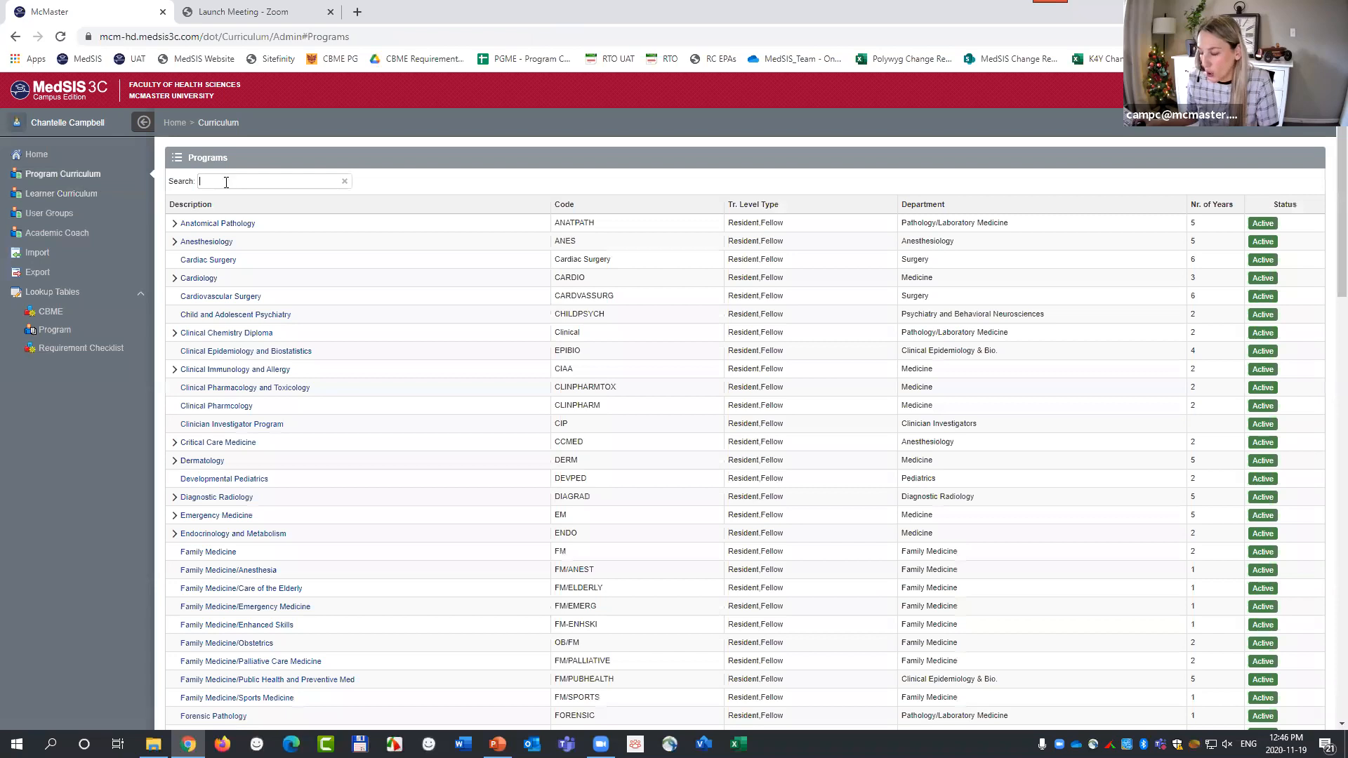
pyautogui.click(226, 181)
pyautogui.write('otol')
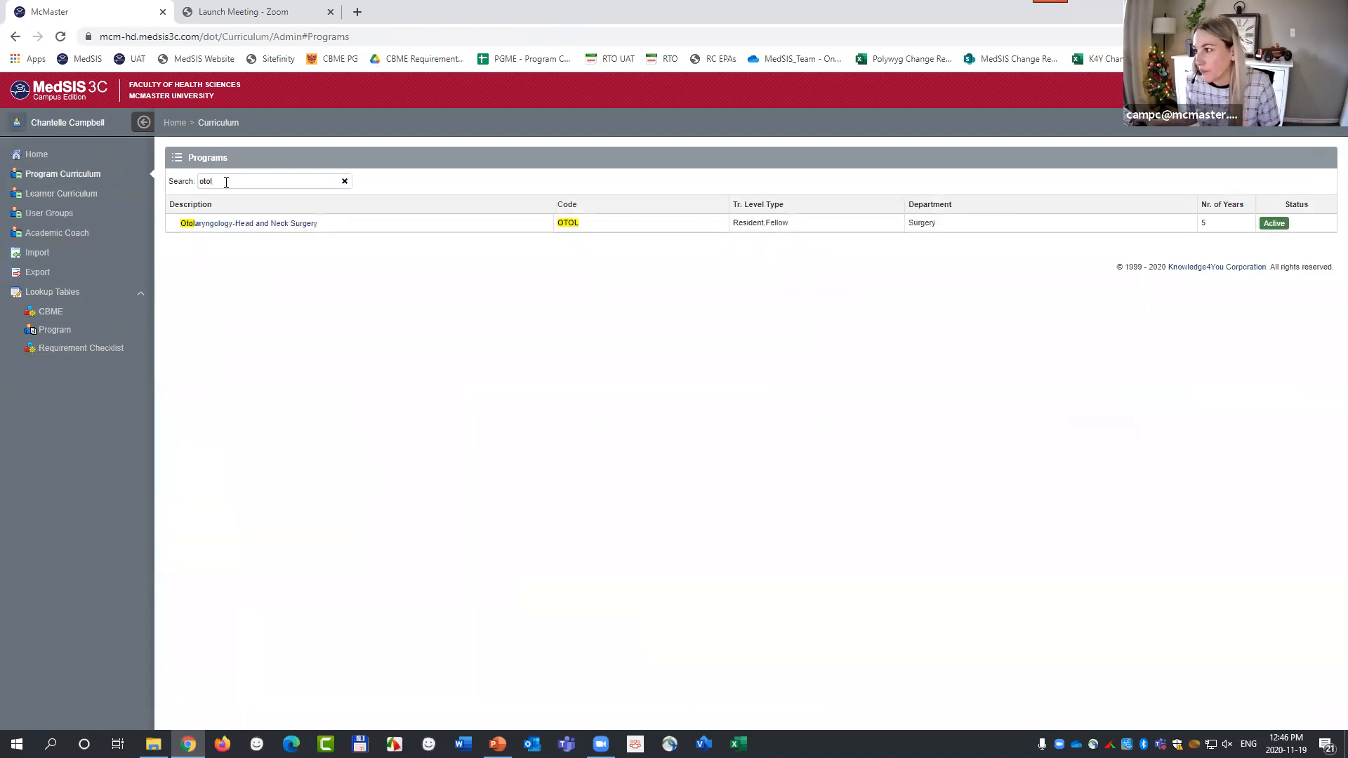
pyautogui.click(213, 224)
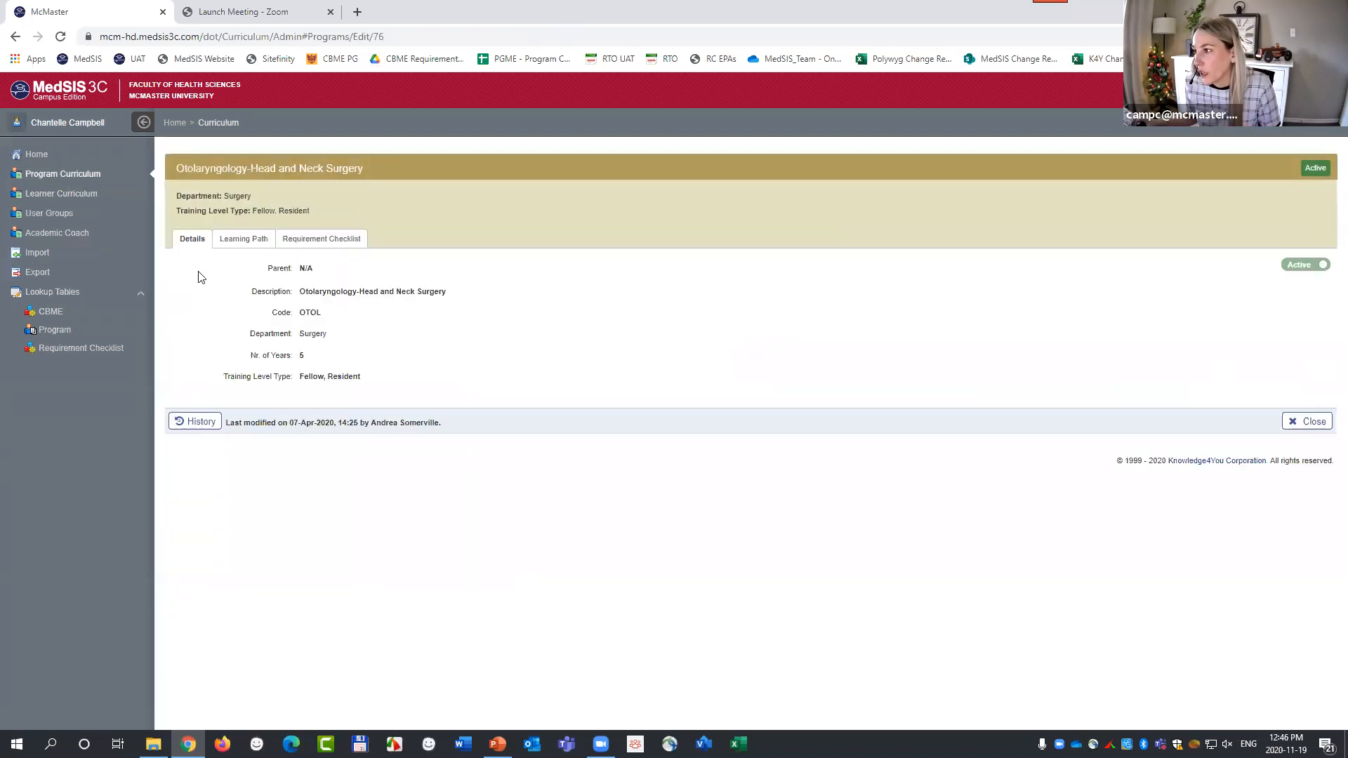
pyautogui.click(323, 239)
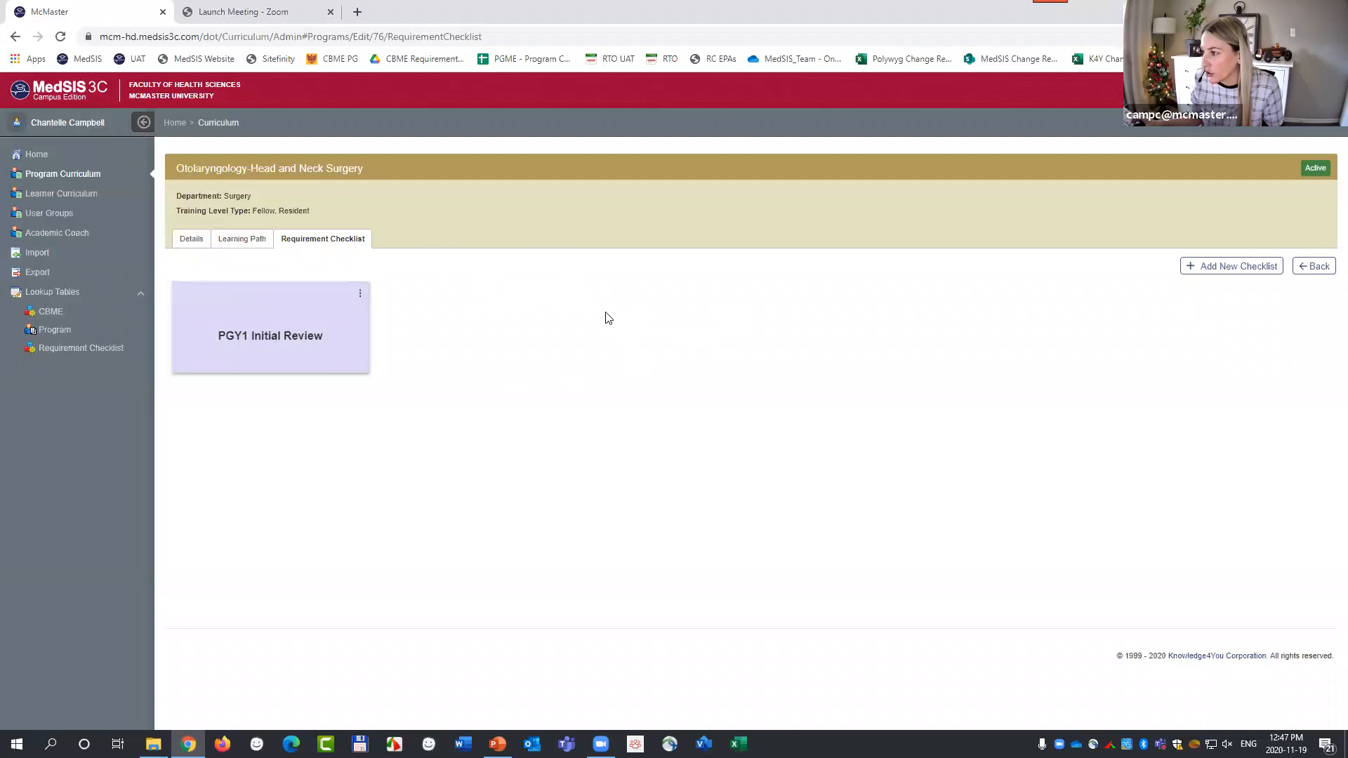
pyautogui.click(368, 295)
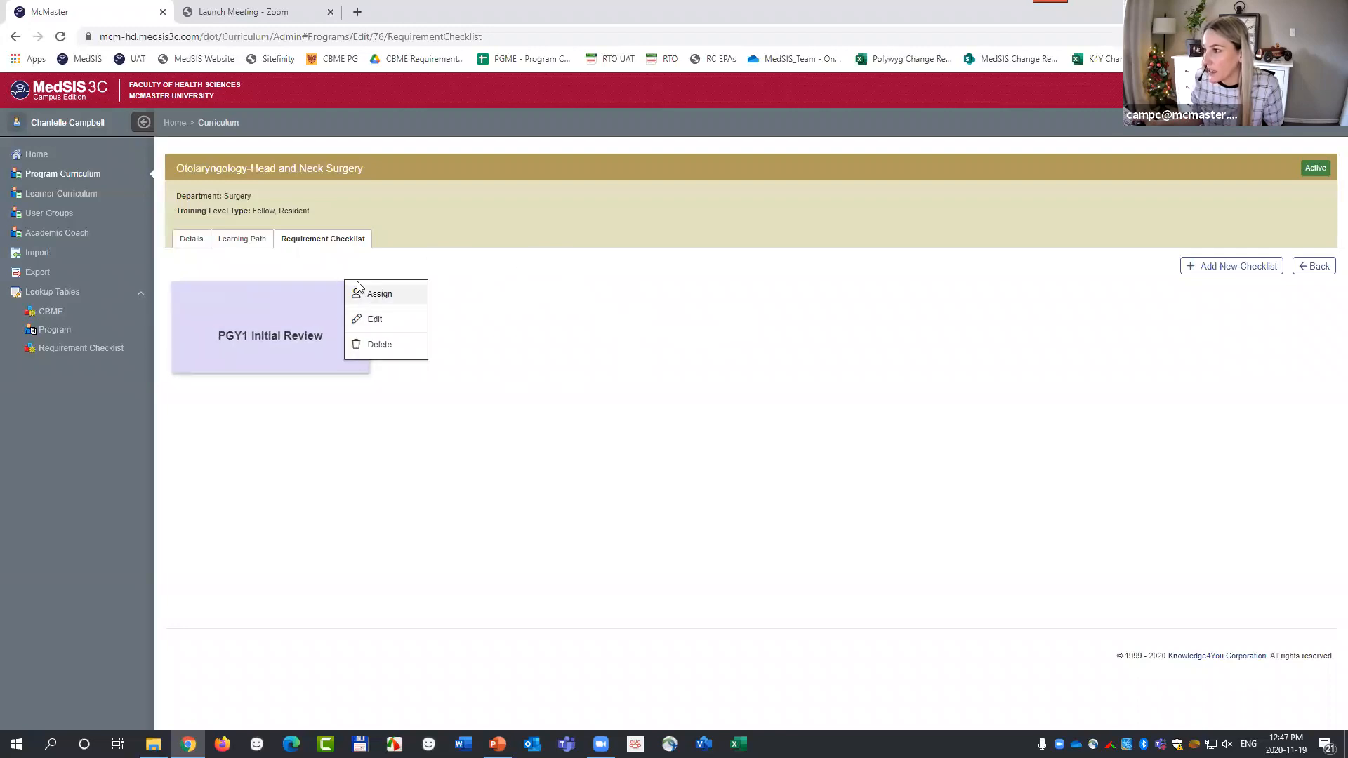
pyautogui.click(360, 292)
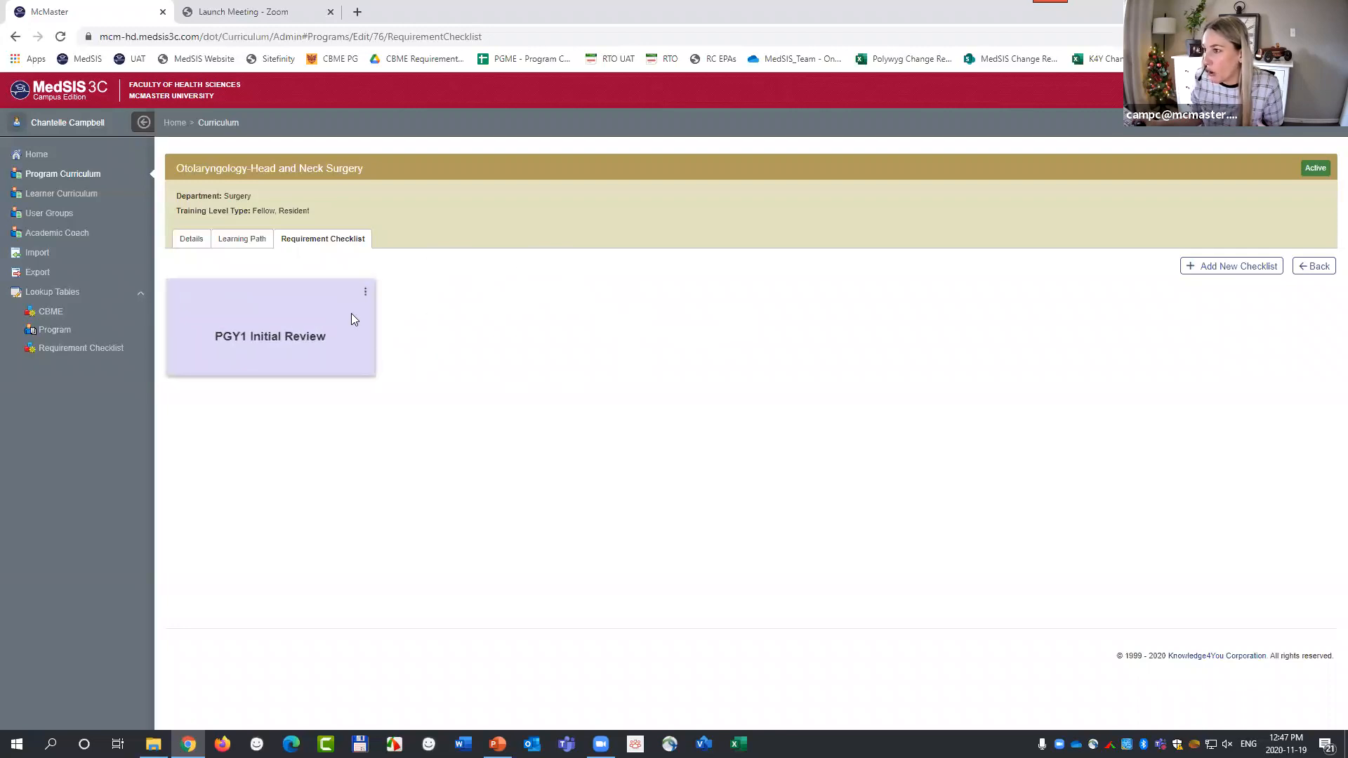
# Reopen the trainee's Otolaryngology-Head and Neck Surgery learning path and view its Review Dashboard.
pyautogui.click(45, 195)
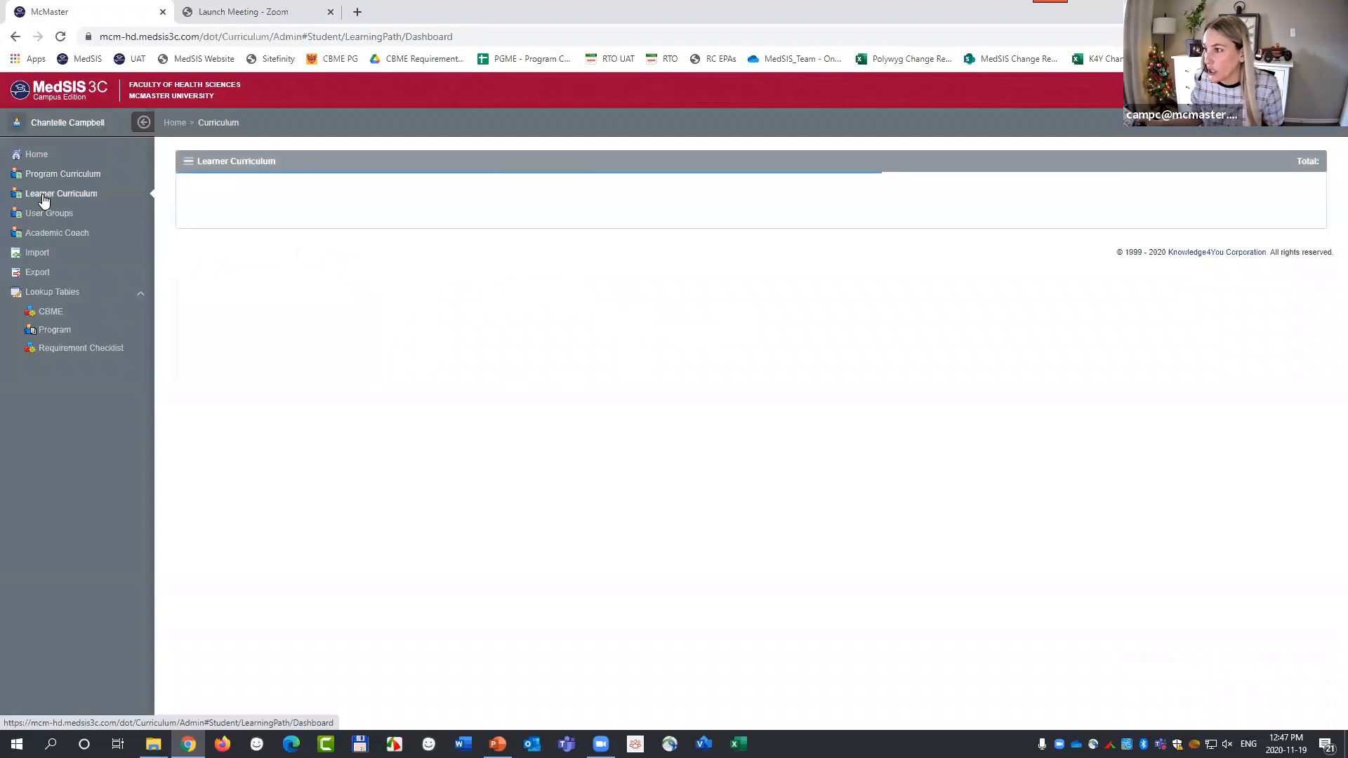
pyautogui.click(206, 247)
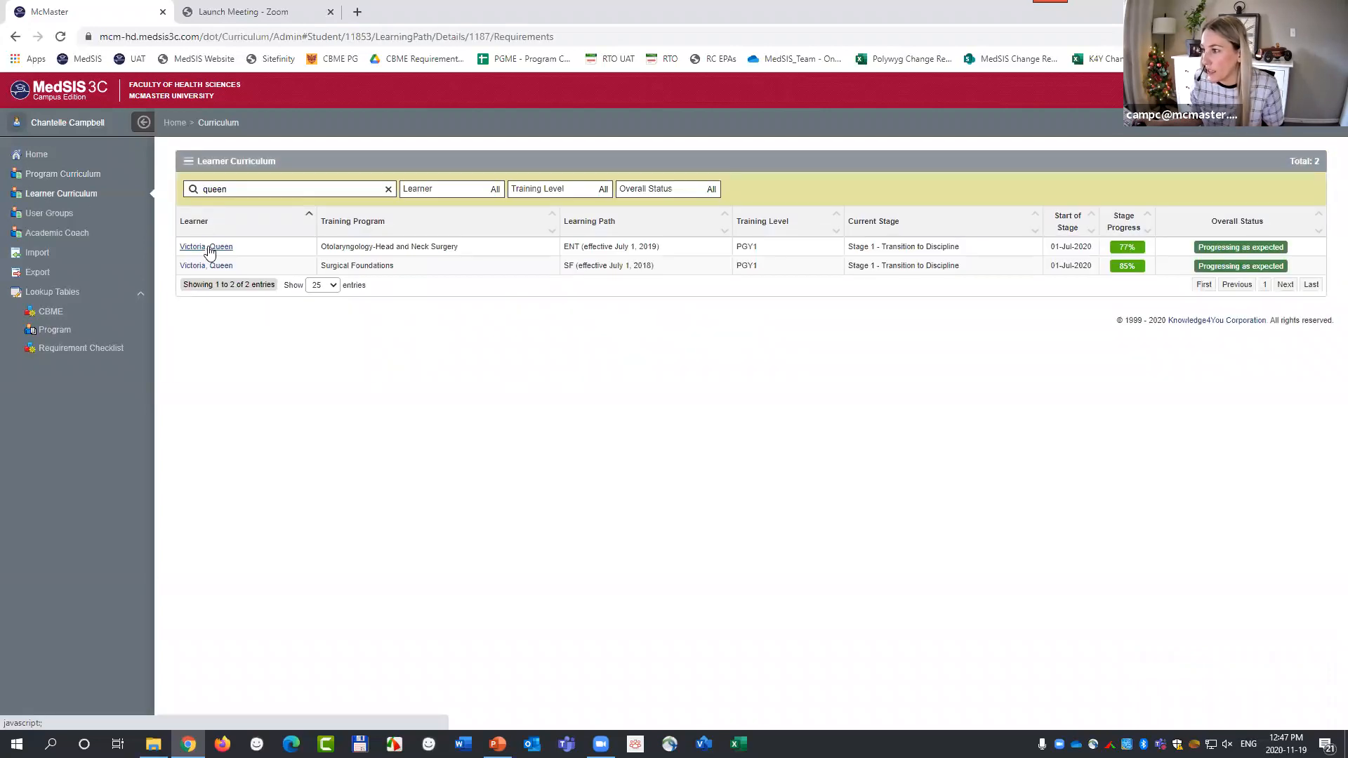
pyautogui.click(814, 246)
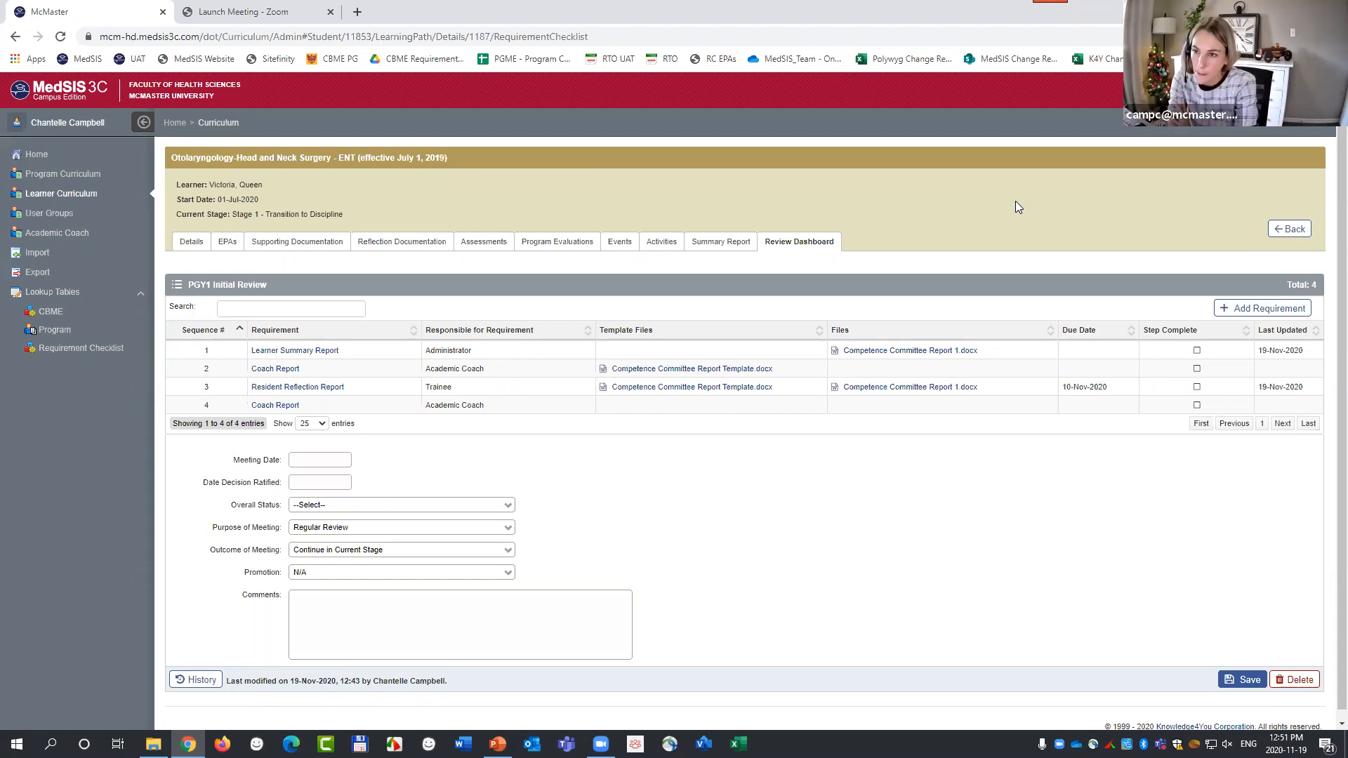
# Open the MedSIS website in a new browser tab and go to its CBME training page.
pyautogui.click(497, 744)
pyautogui.click(188, 744)
pyautogui.click(360, 12)
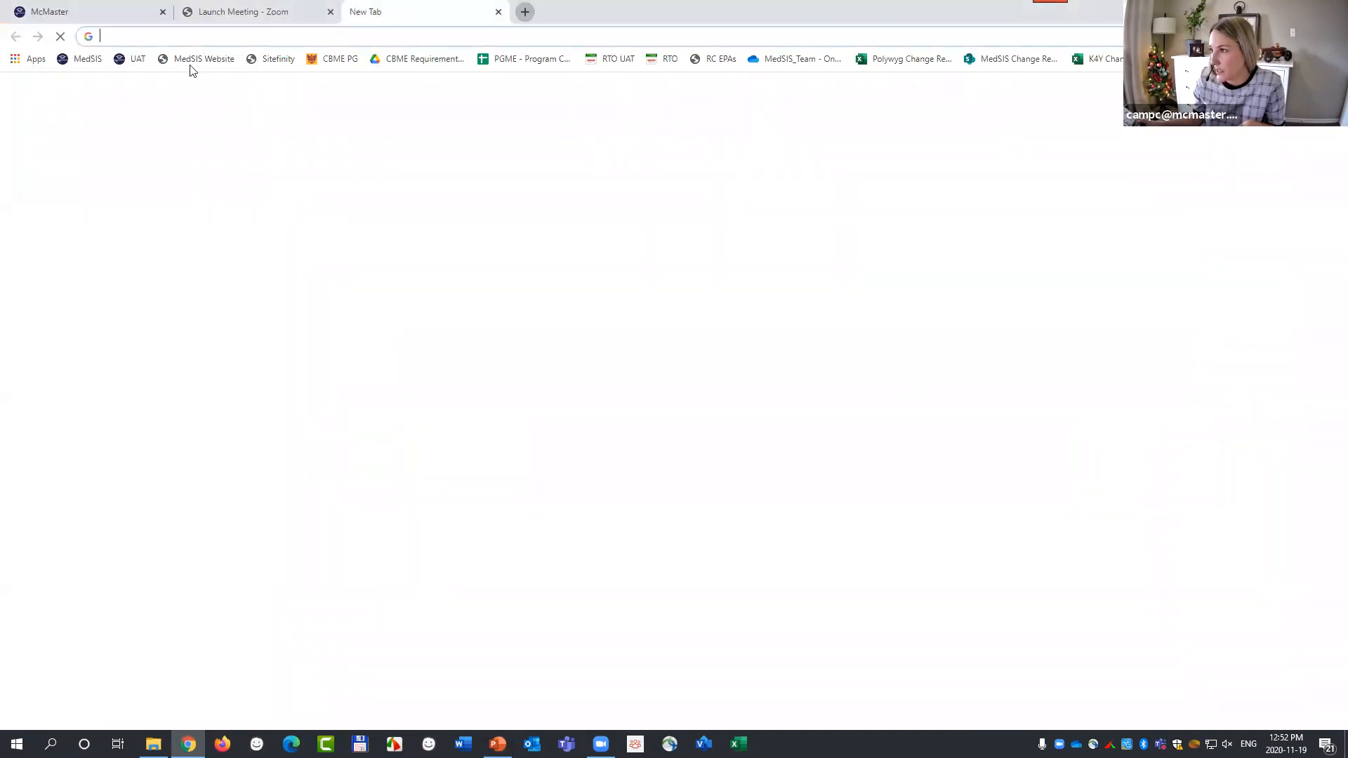
pyautogui.click(198, 59)
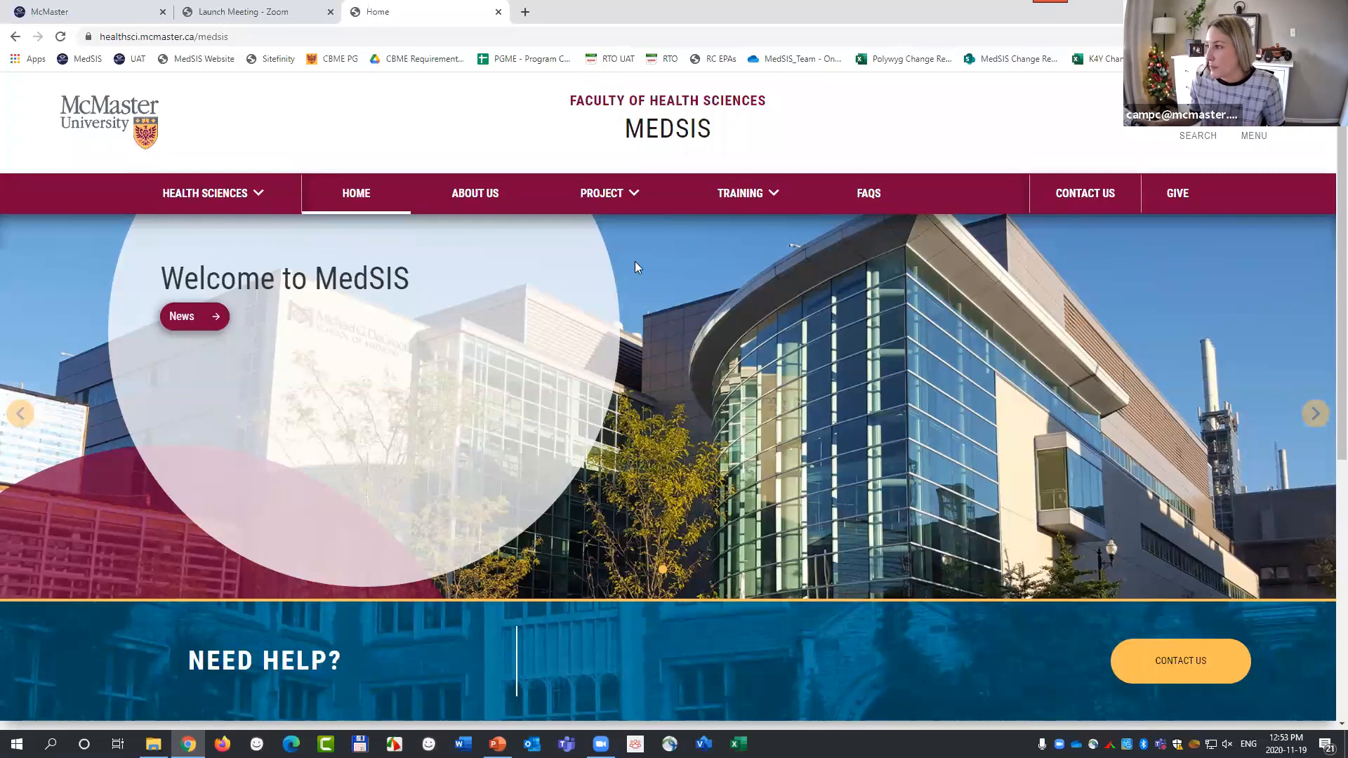
pyautogui.click(753, 203)
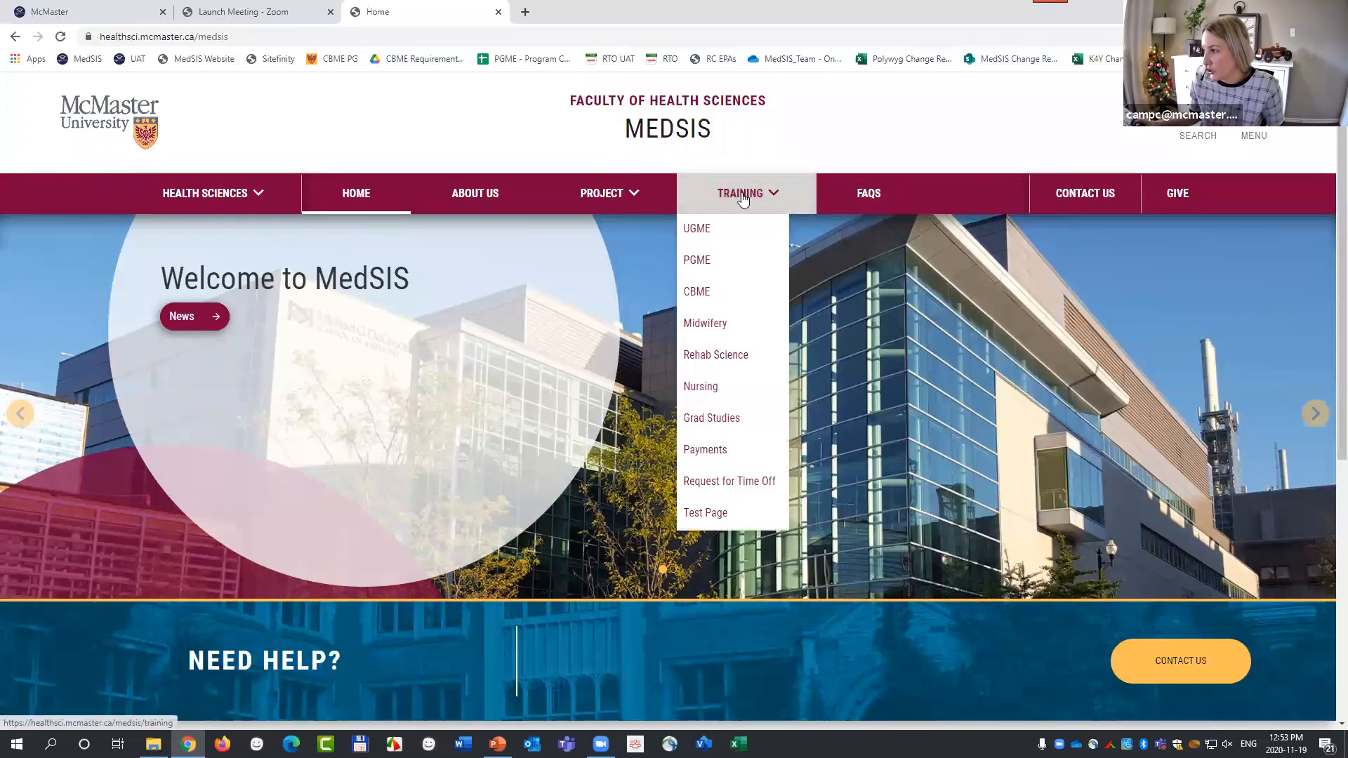
pyautogui.click(699, 298)
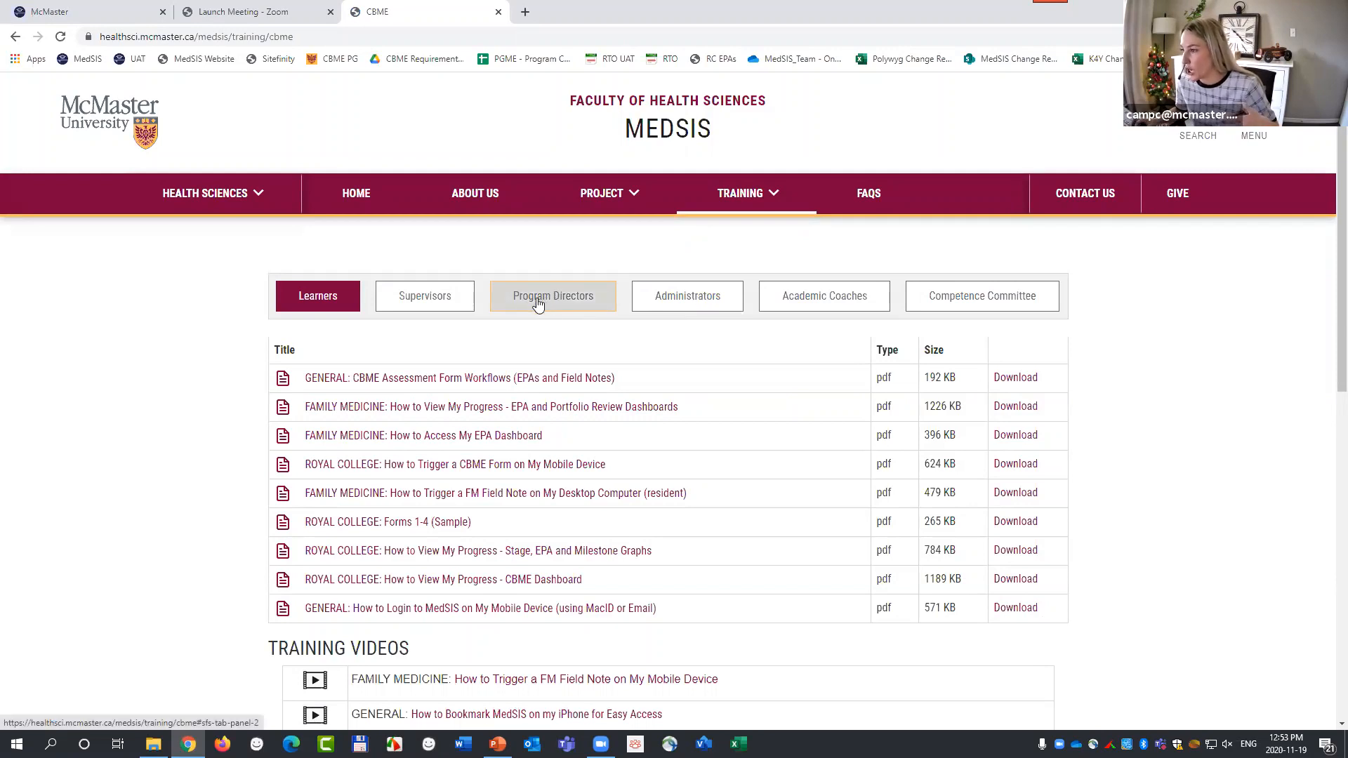
# Look through the CBME training documents and videos for Learners and the document list for Administrators.
pyautogui.scroll(-2, 421, 466)
pyautogui.scroll(-3, 422, 466)
pyautogui.scroll(3, 421, 466)
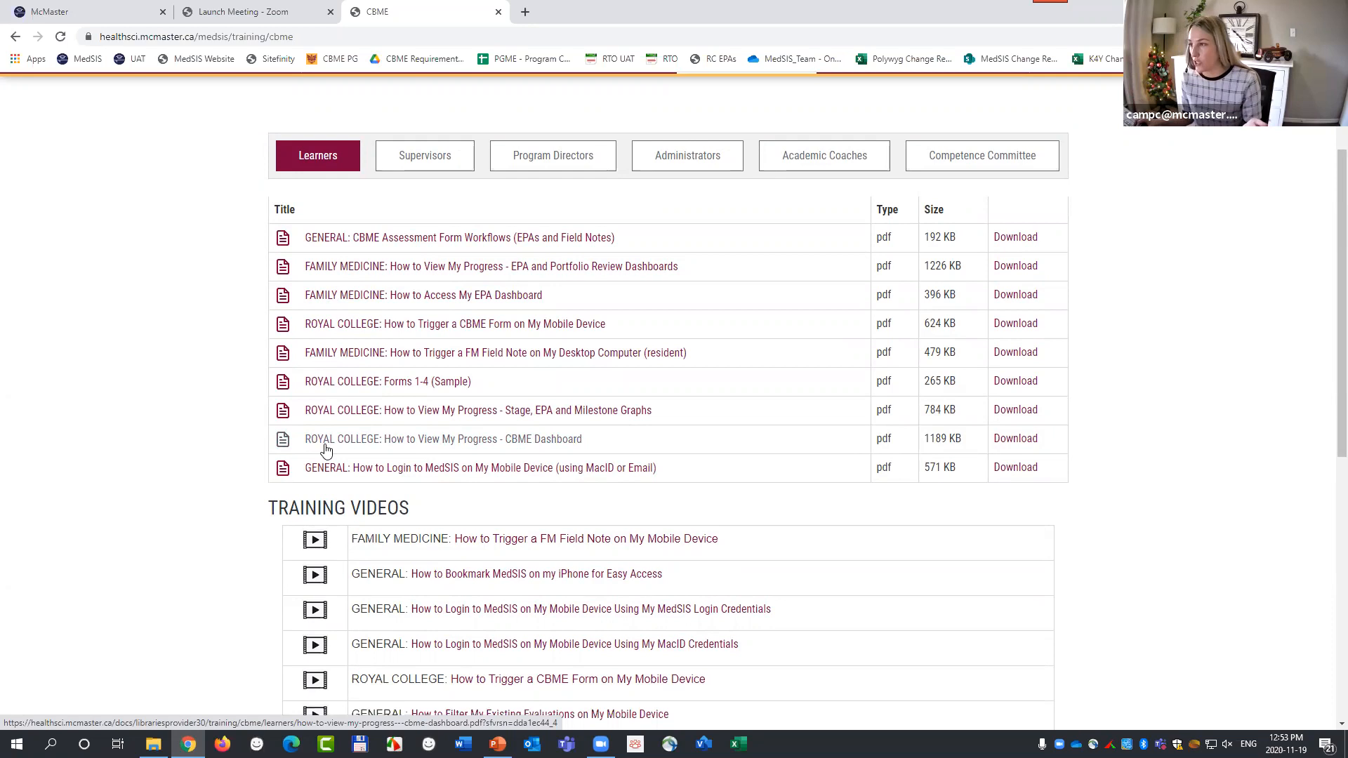
pyautogui.click(695, 153)
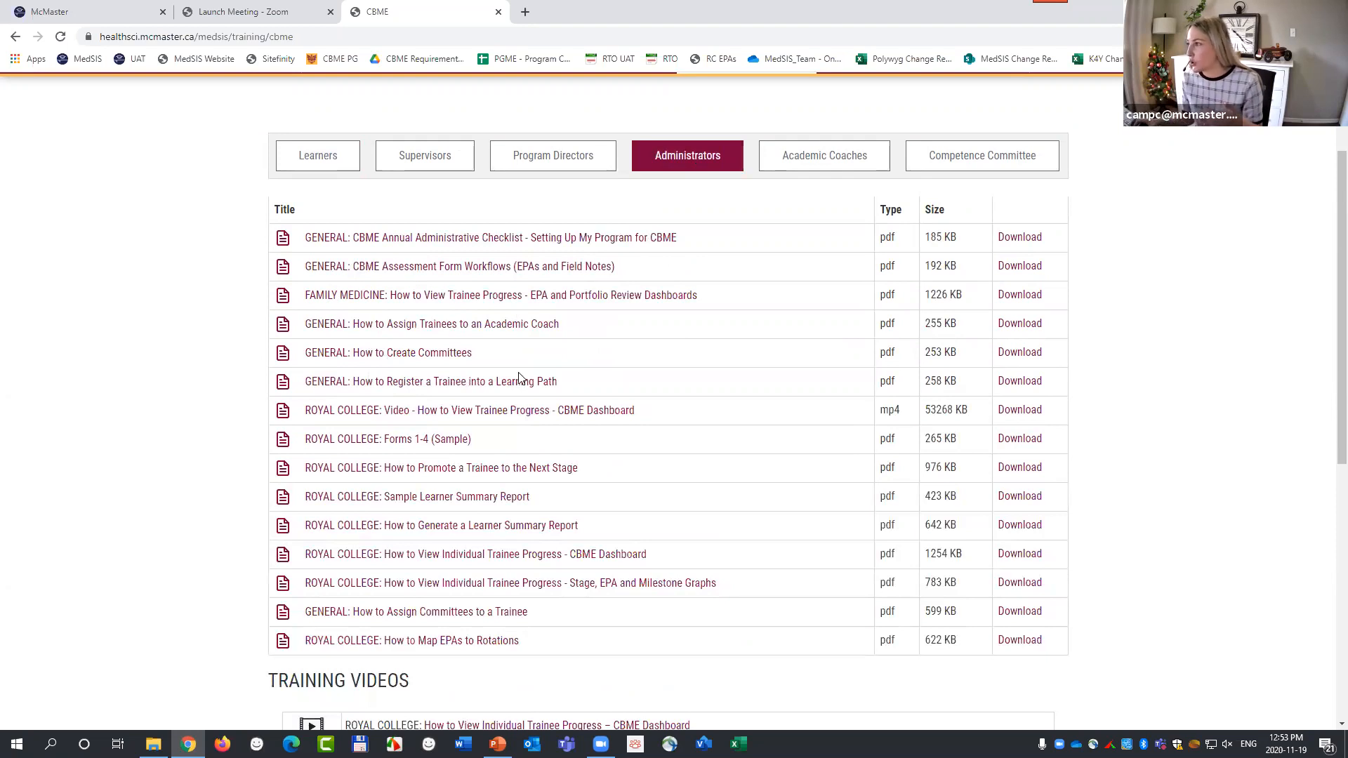
pyautogui.scroll(2, 520, 379)
# Open the training Test Page and expand the Registration and Scheduling sections for Learners in turn.
pyautogui.moveTo(744, 197)
pyautogui.click(694, 517)
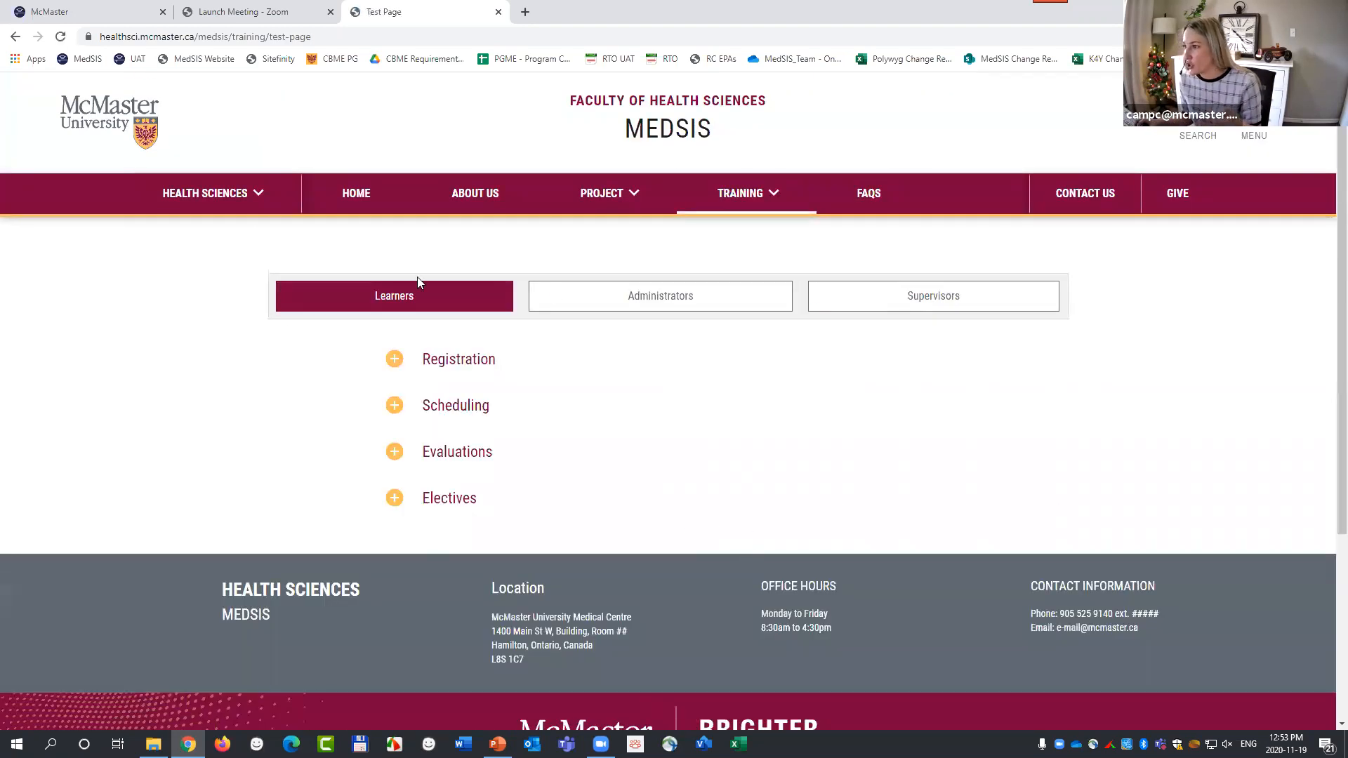
pyautogui.click(395, 362)
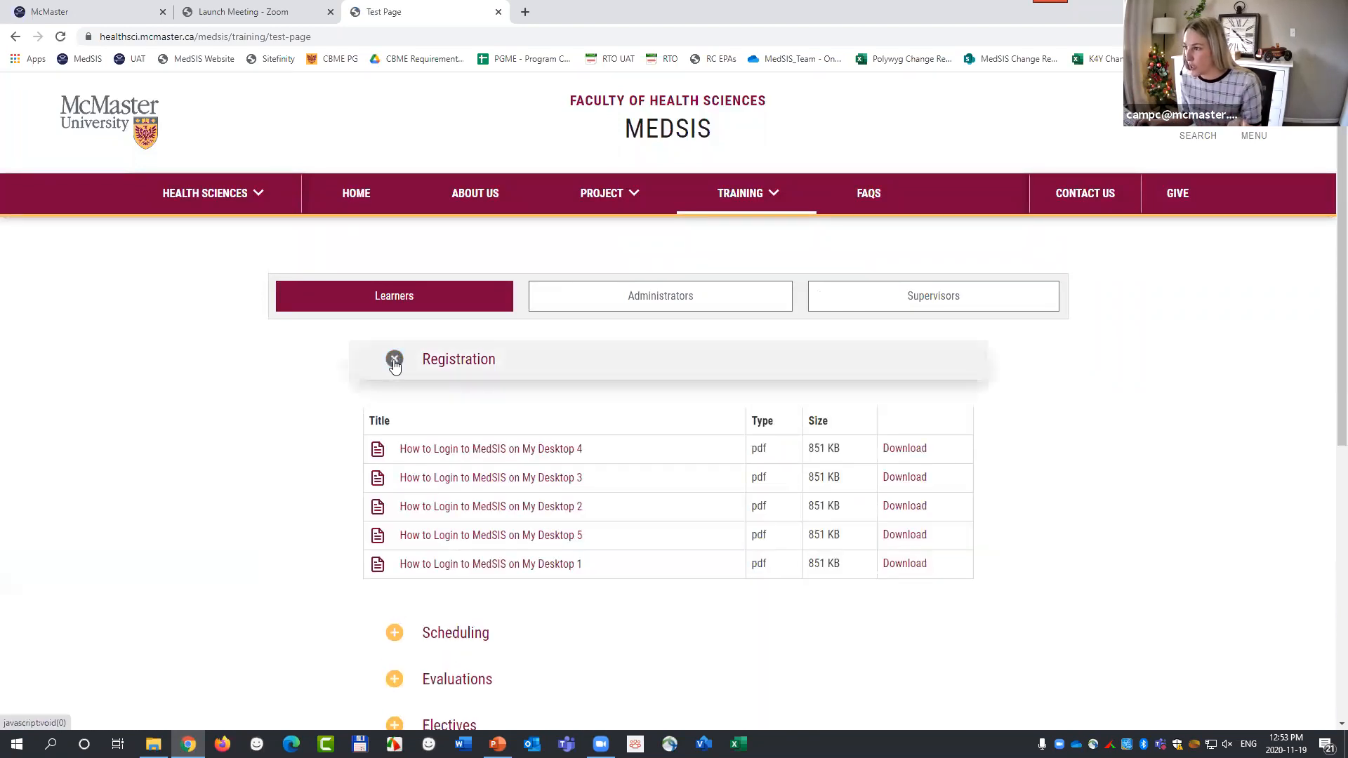
pyautogui.click(394, 406)
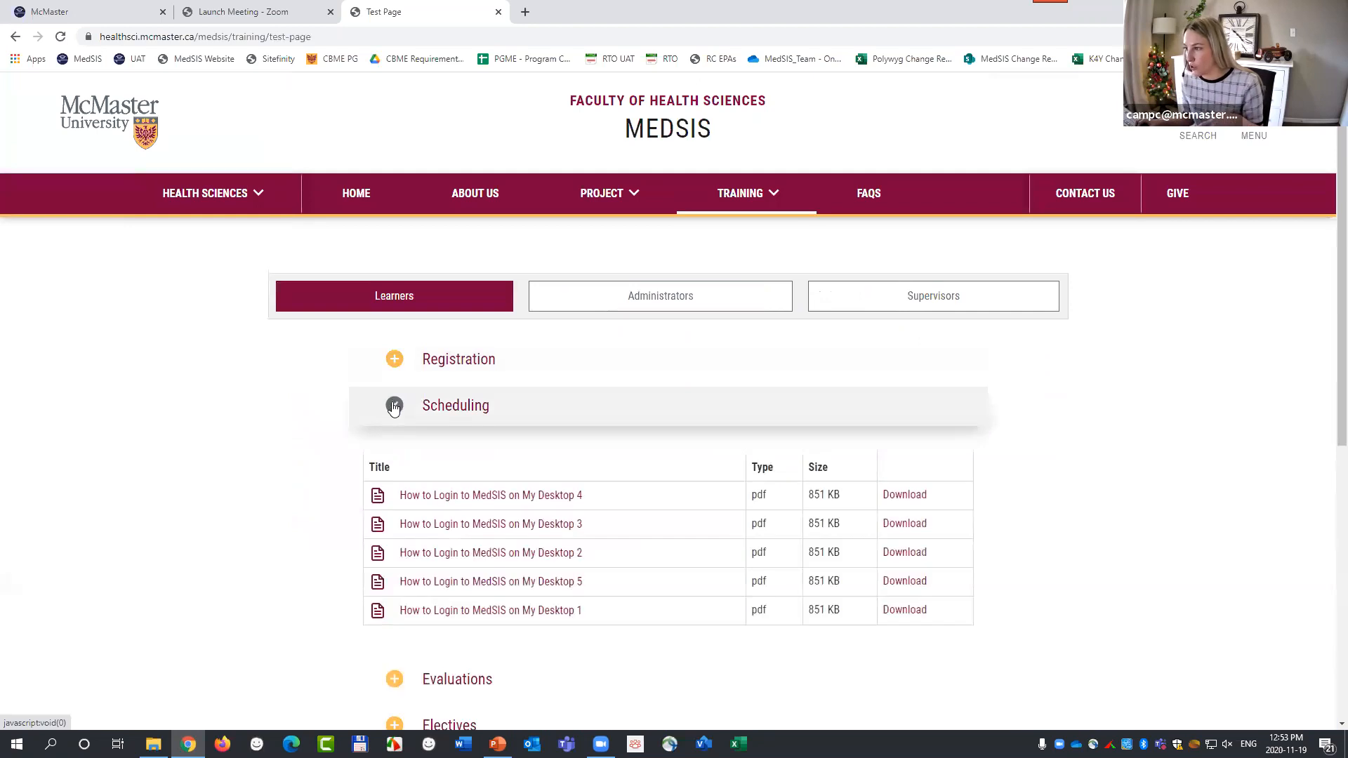
# Collapse the Scheduling section for Learners, then expand the Evaluations section to view its documents and collapse it again.
pyautogui.click(394, 406)
pyautogui.click(393, 453)
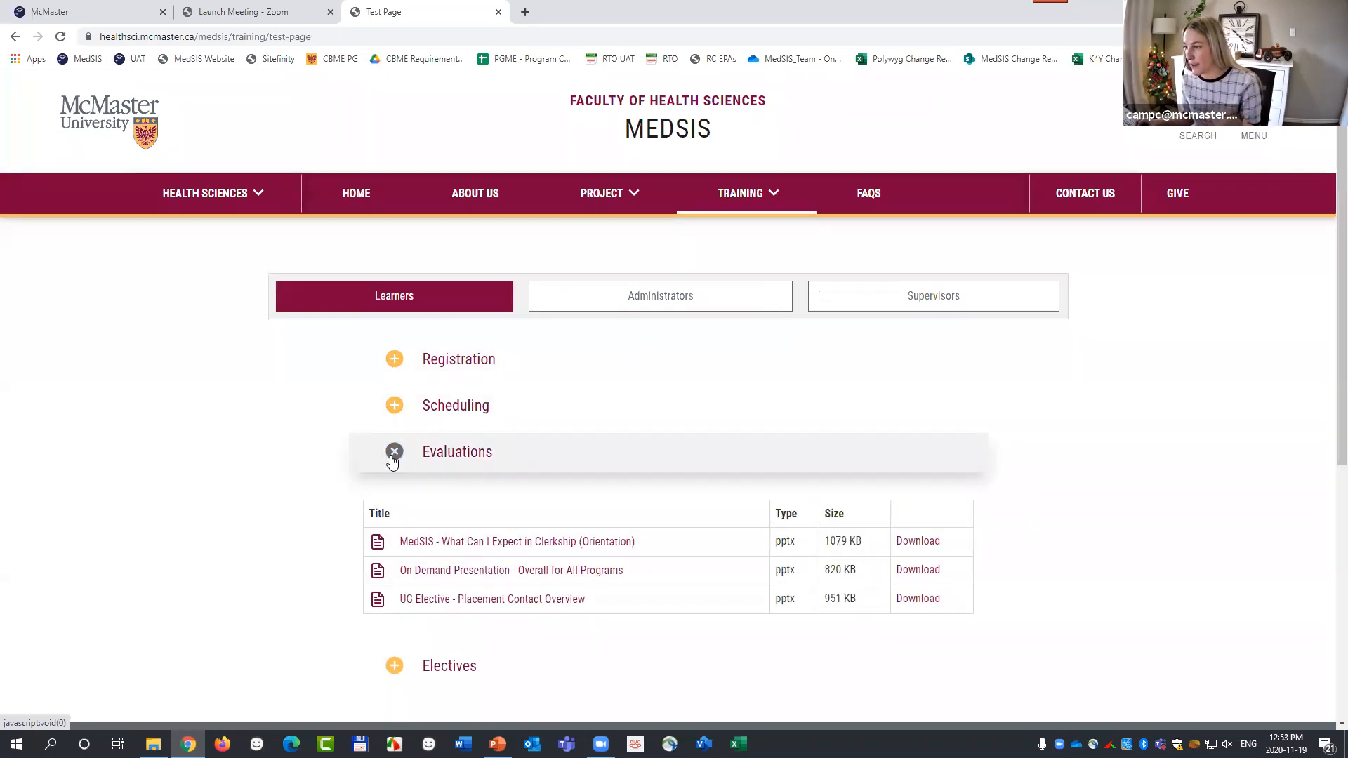
pyautogui.click(393, 456)
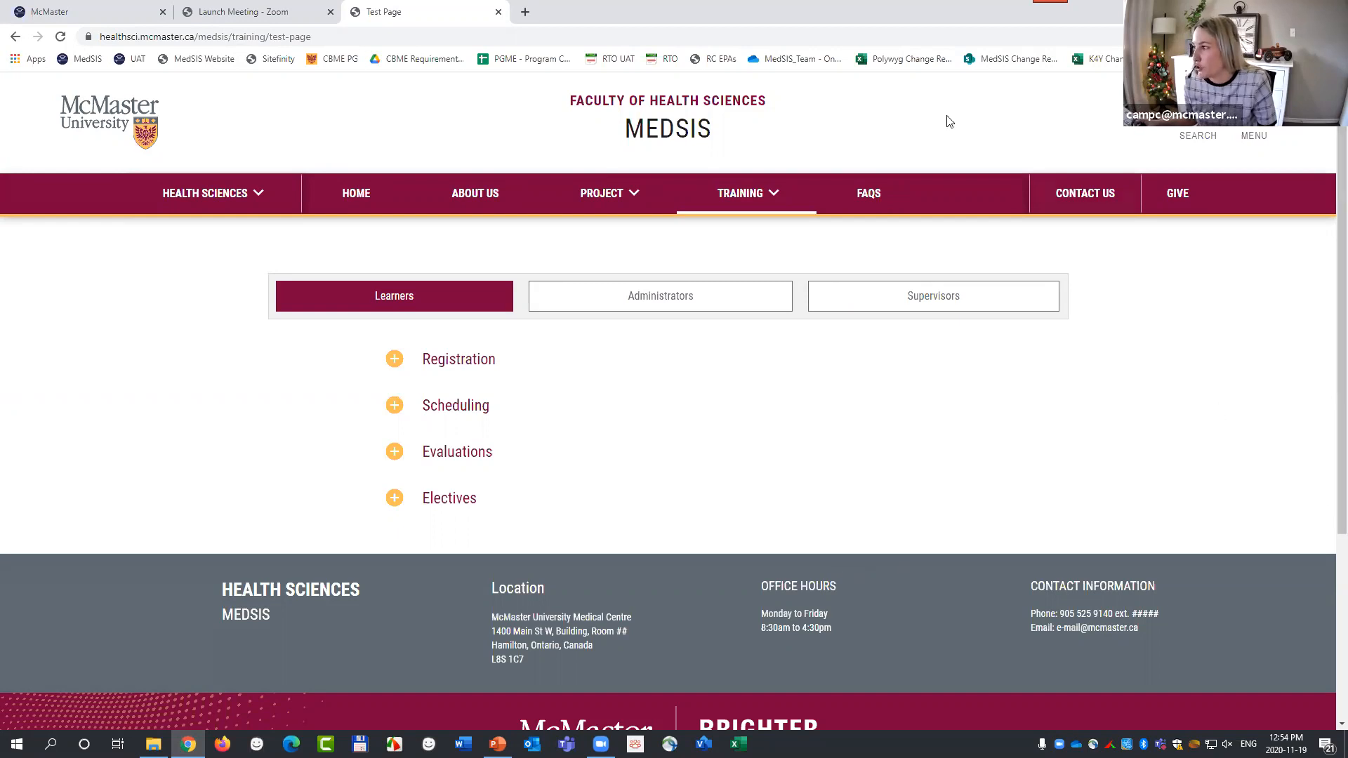
# Return to the CBME training page and display the training documents for Administrators.
pyautogui.moveTo(747, 193)
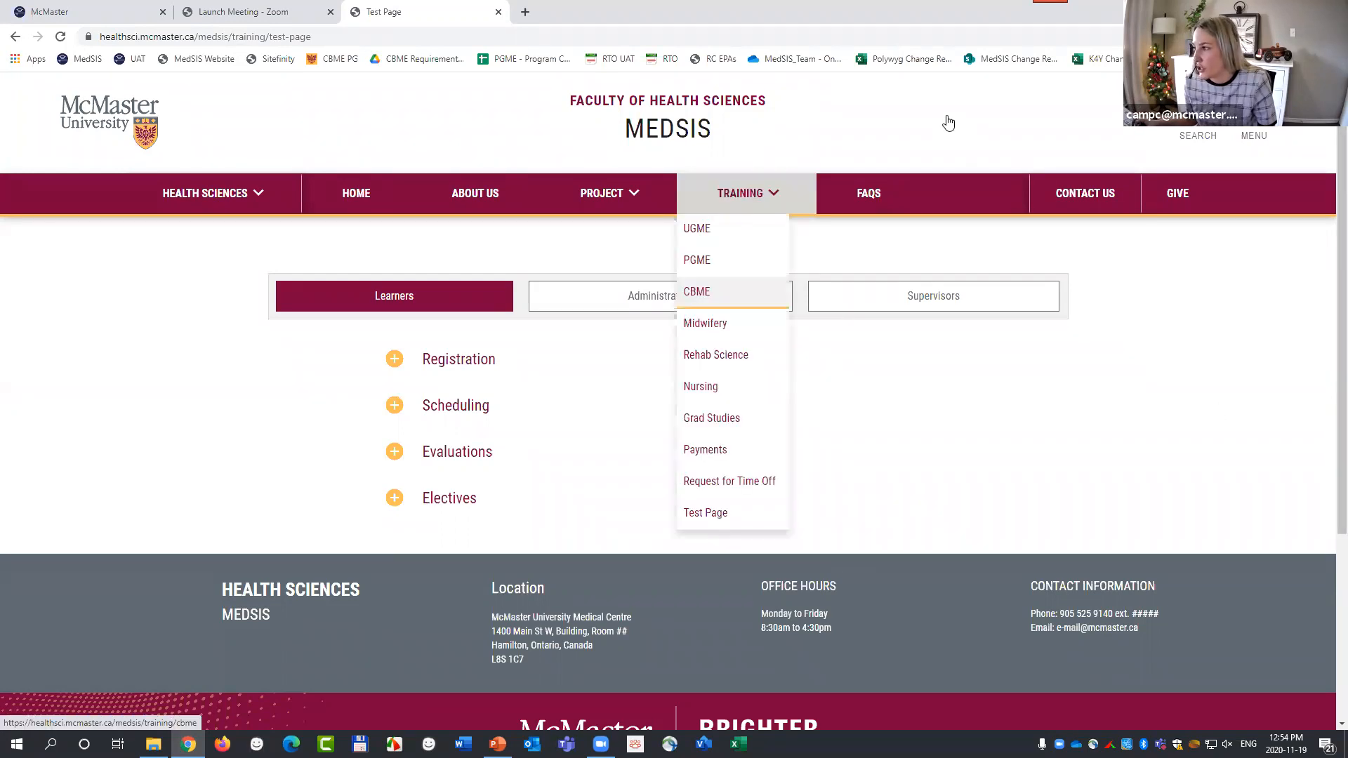
pyautogui.click(693, 295)
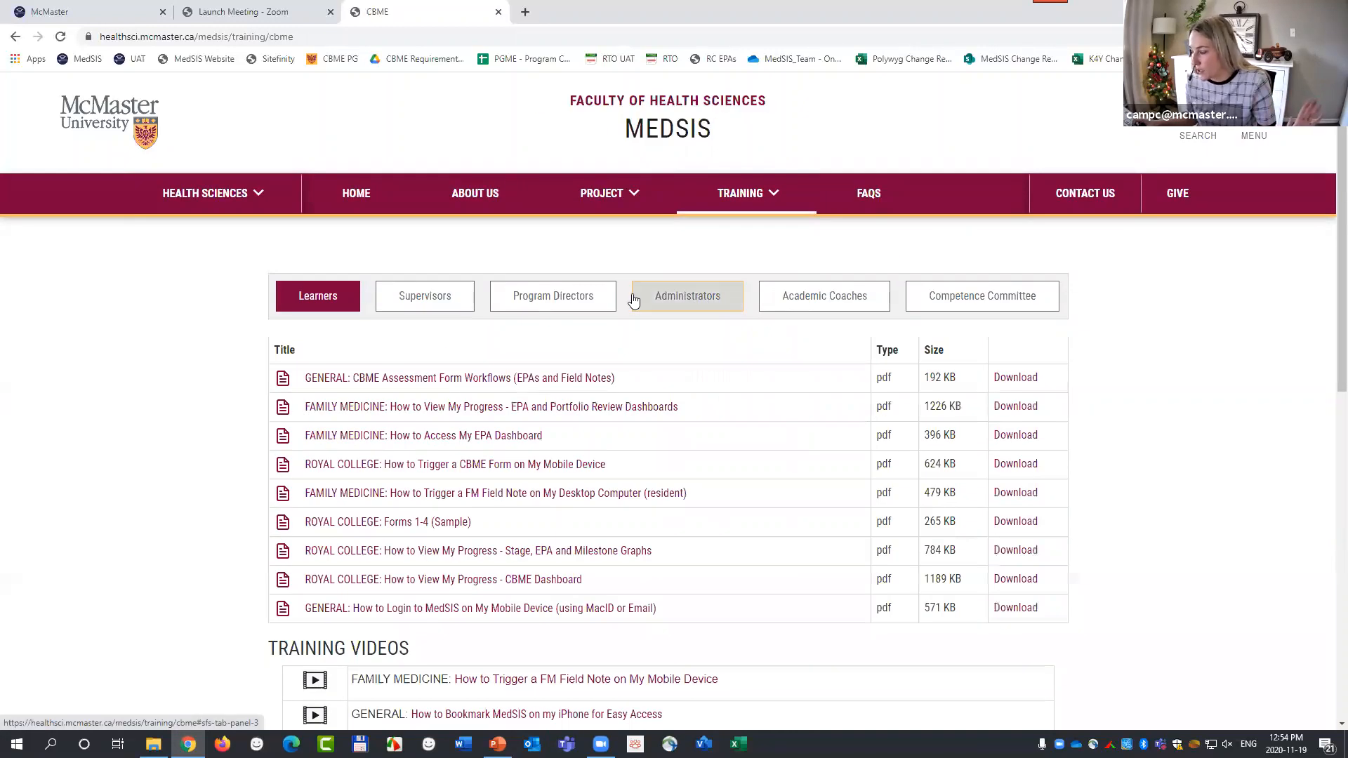
pyautogui.scroll(-2, 481, 406)
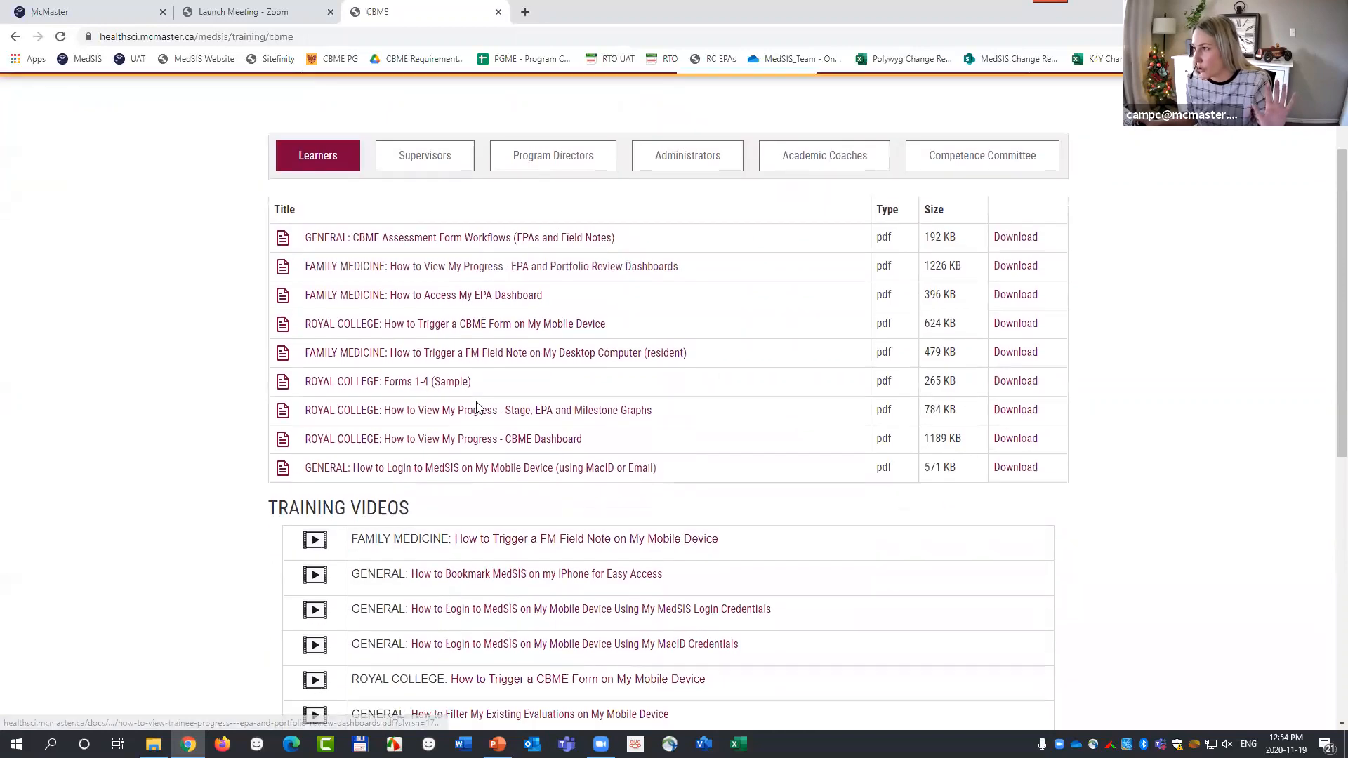
pyautogui.click(680, 166)
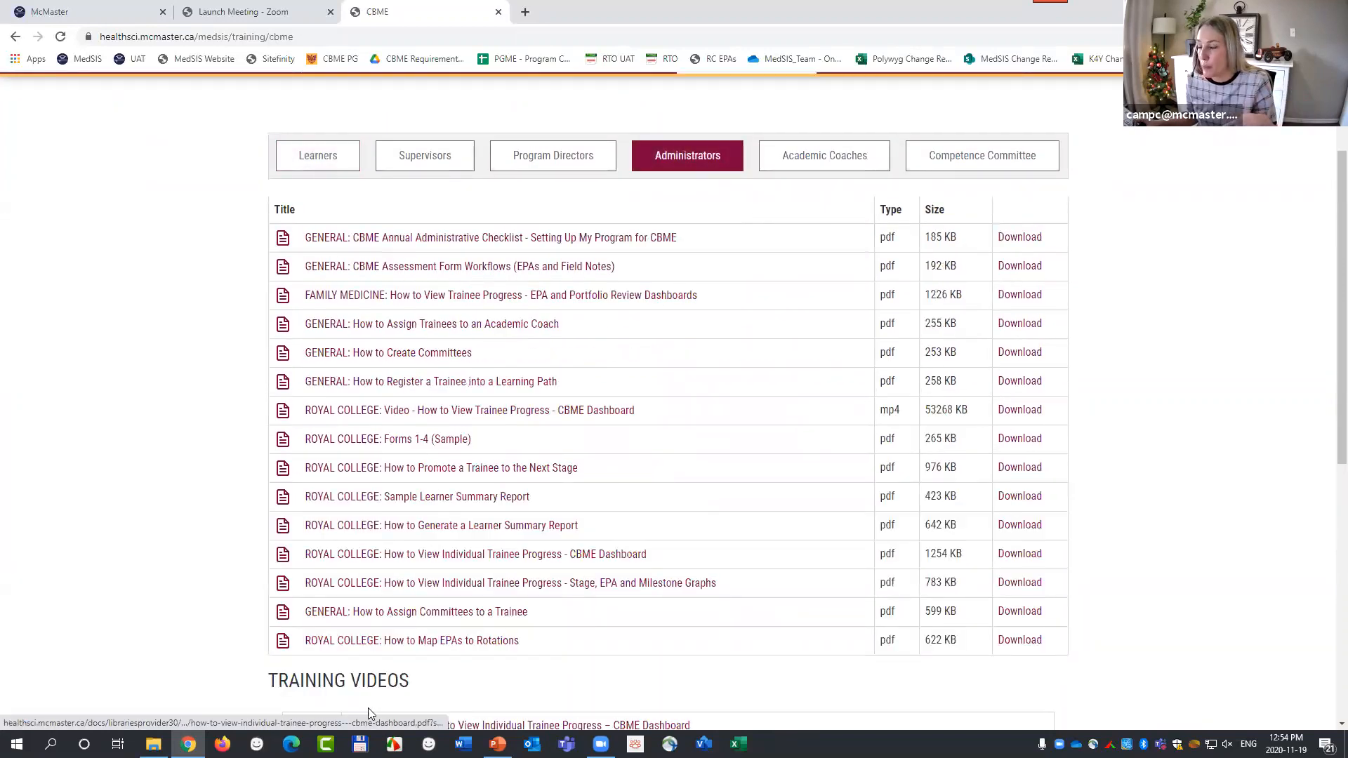